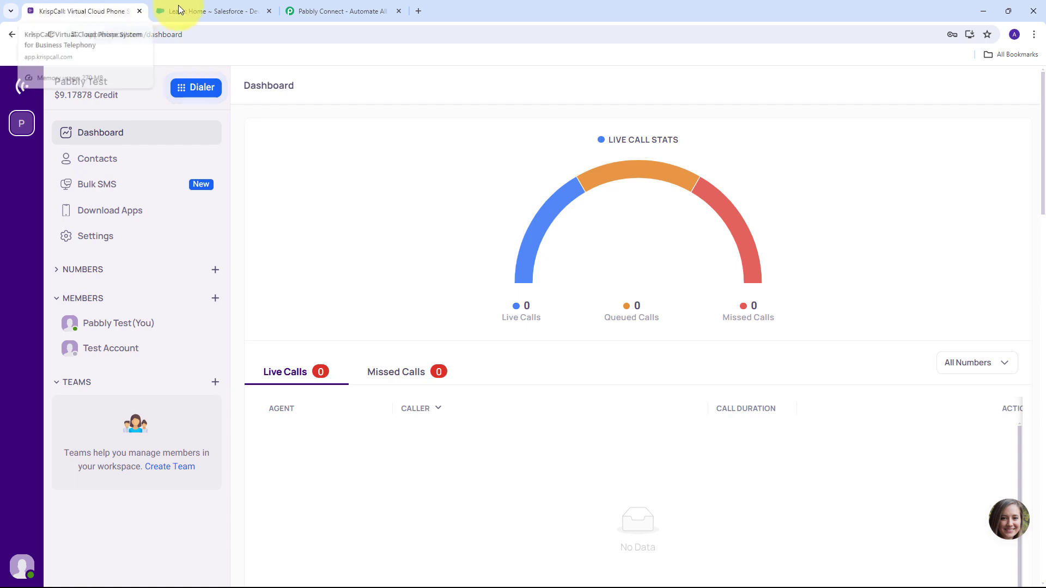
Review the KrispCall dashboard, Salesforce leads list and Pabbly Connect website tabs, ending on Pabbly Connect.
left_click(202, 10)
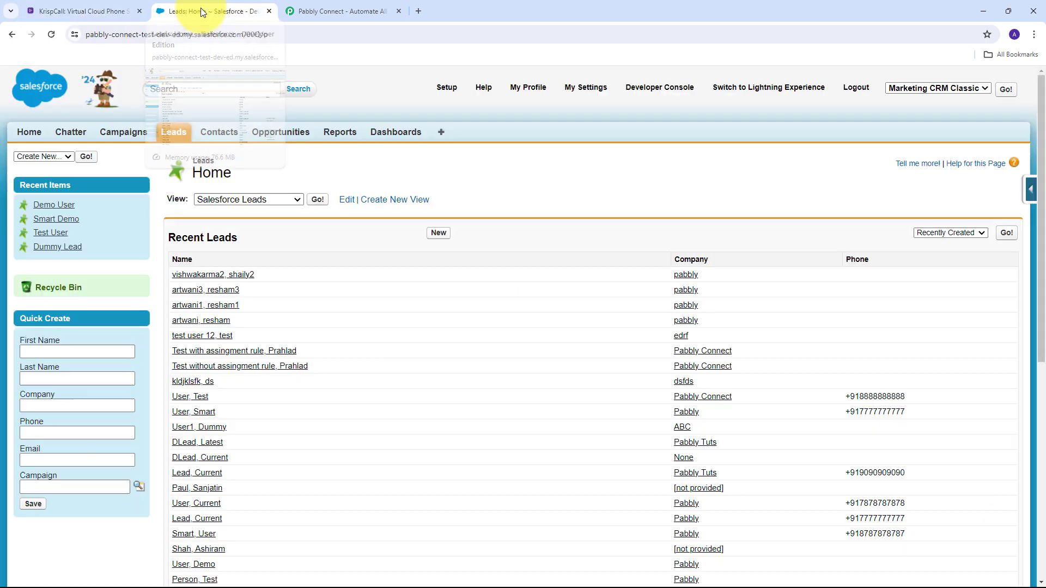
left_click(67, 9)
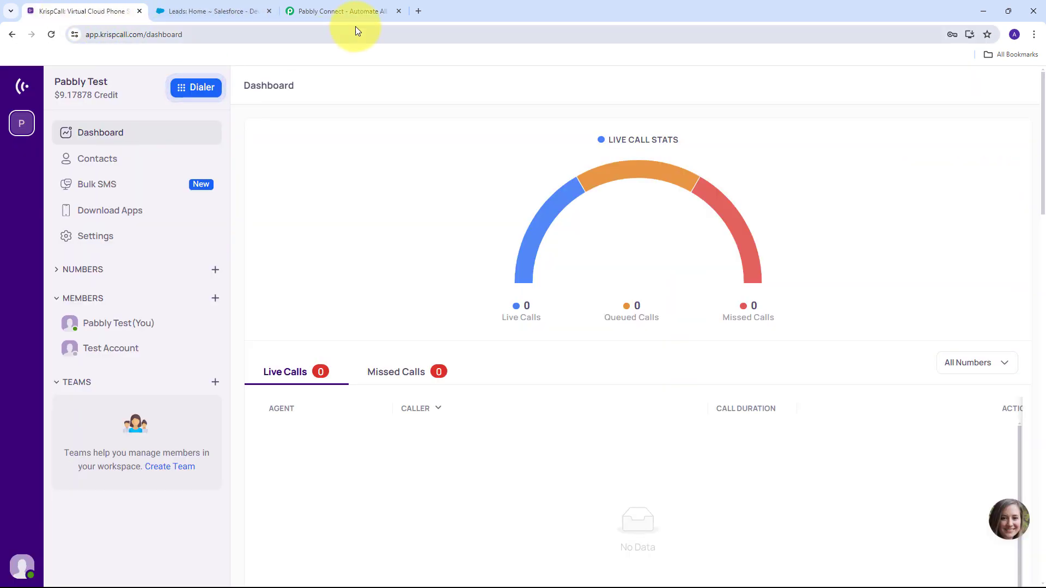
left_click(349, 10)
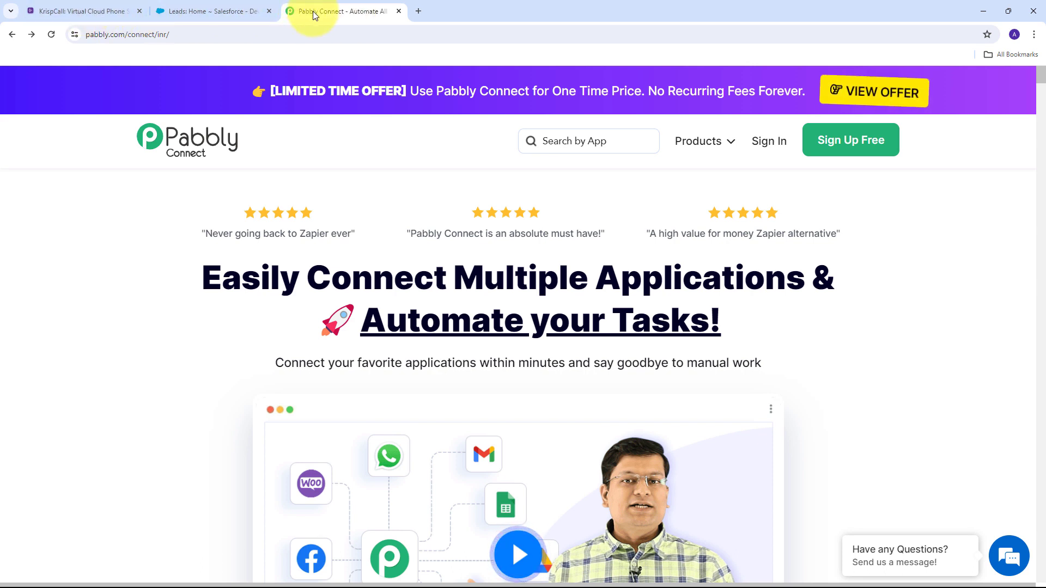
left_click(67, 11)
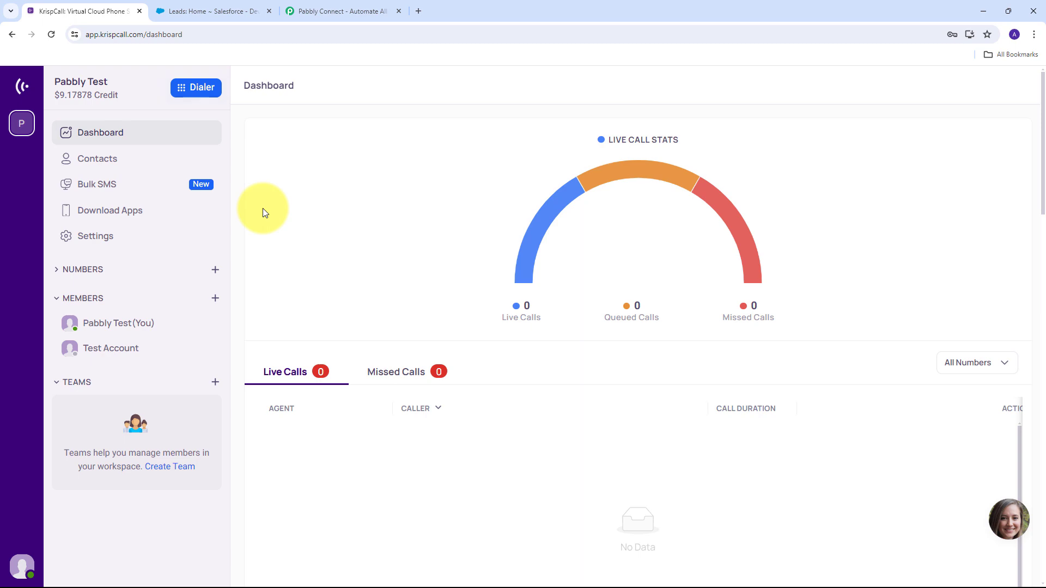
left_click(195, 9)
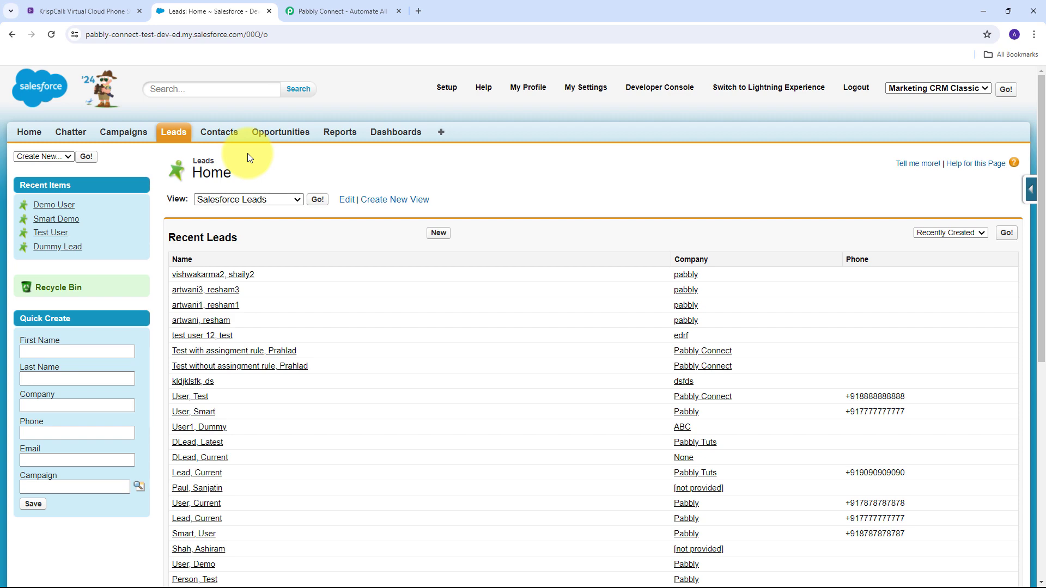
left_click(349, 8)
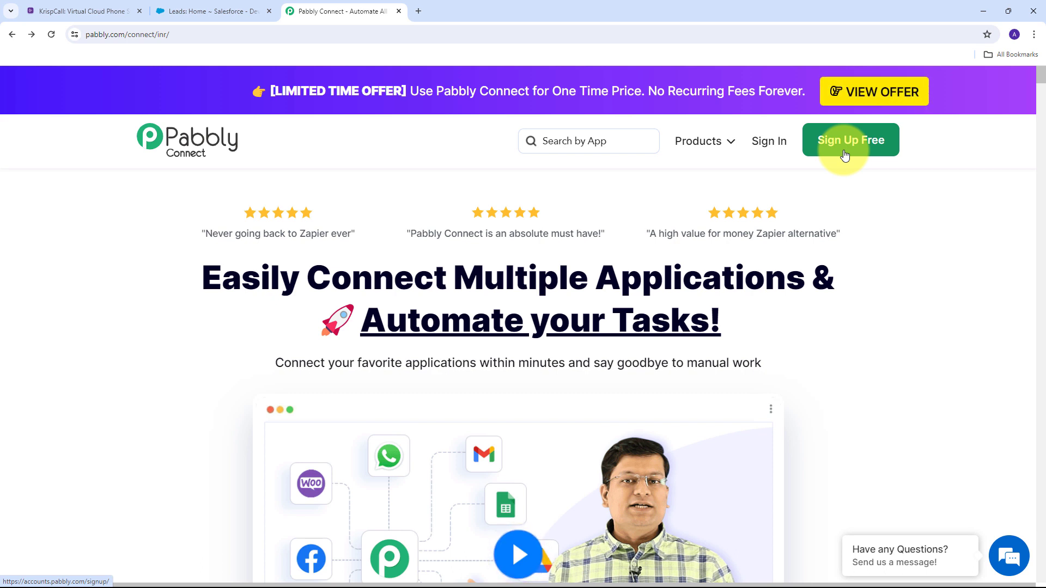
Sign in to the Pabbly account and open the Pabbly Connect app.
left_click(767, 144)
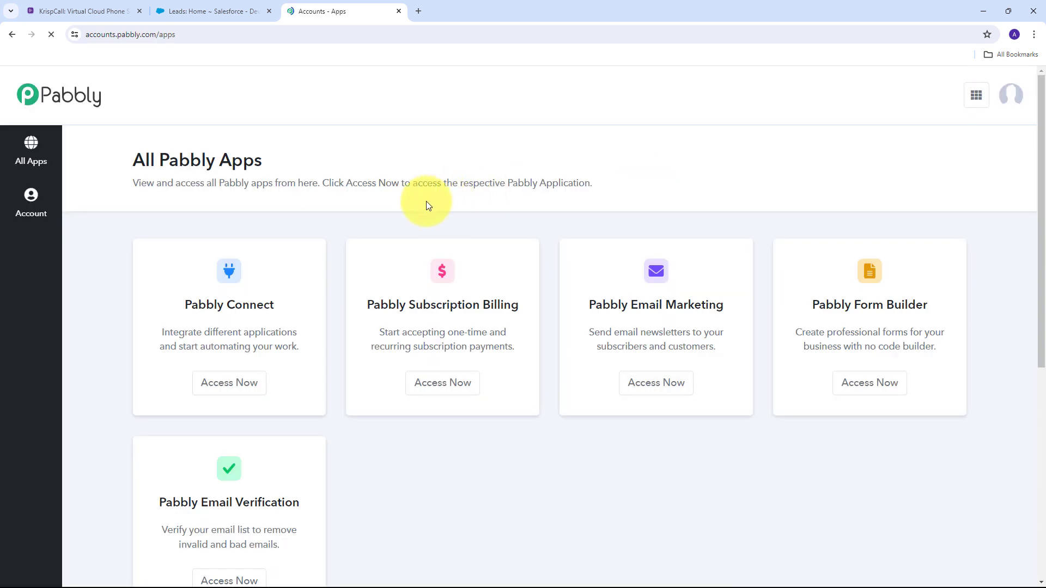
scroll(222, 213, "down", 1)
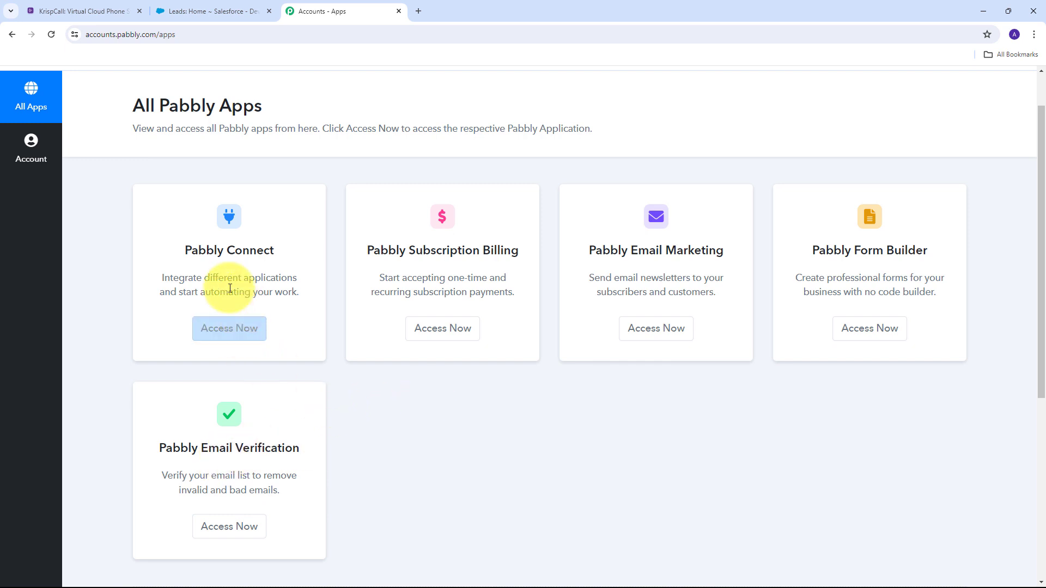
left_click_drag(180, 249, 295, 249)
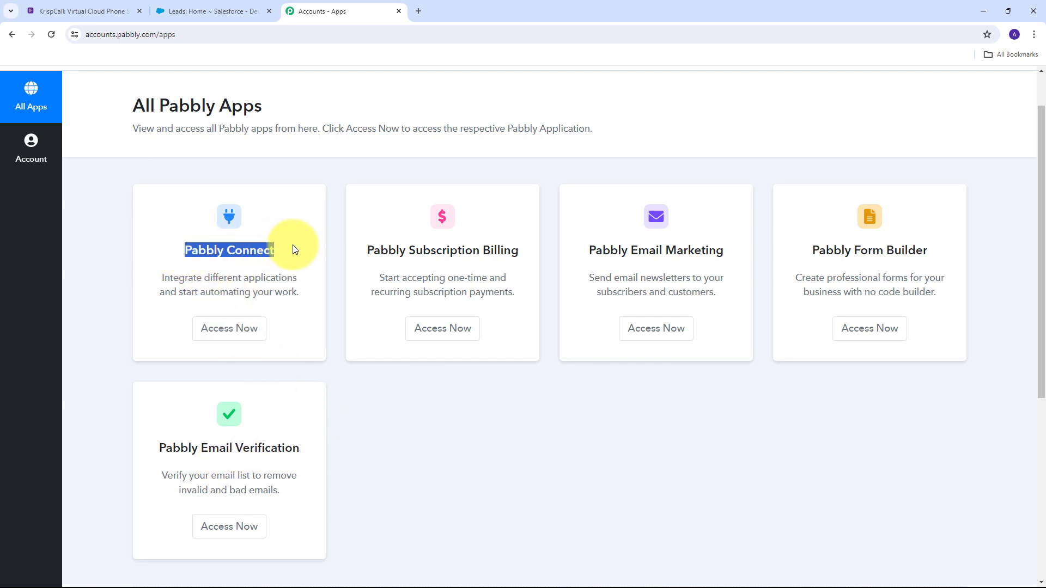
left_click(229, 333)
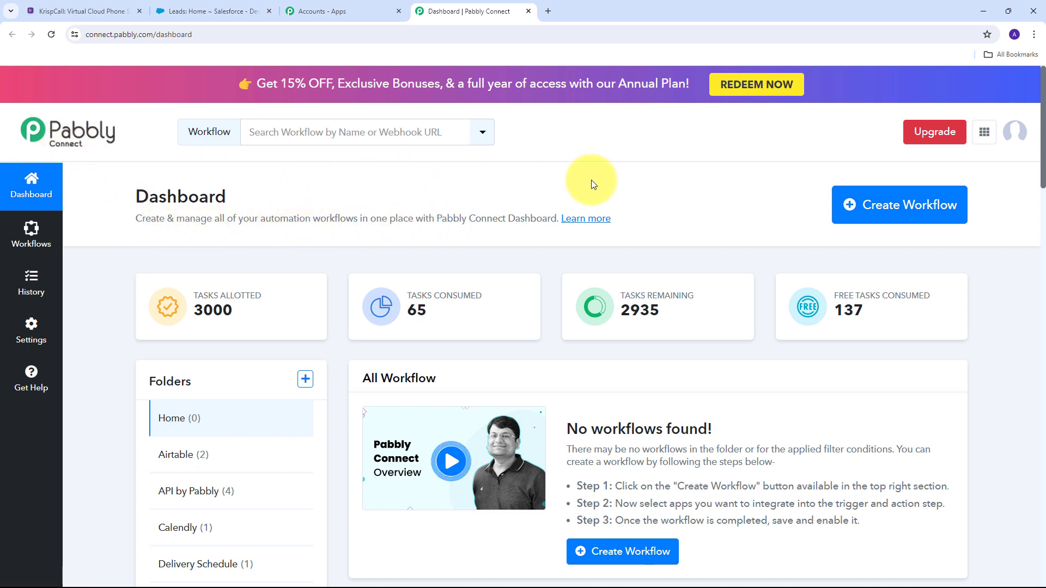
Create a workflow named 'Add KrispCall Contact to Salesforce as Lead' in the Home folder.
left_click(881, 217)
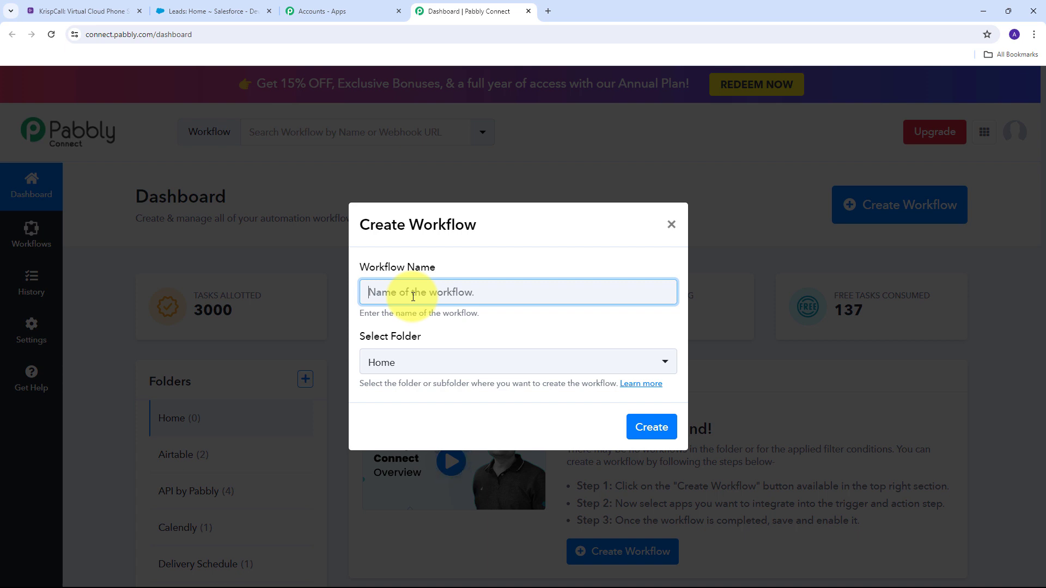
type("Add KrispCall Contact to Salesforce as Lead")
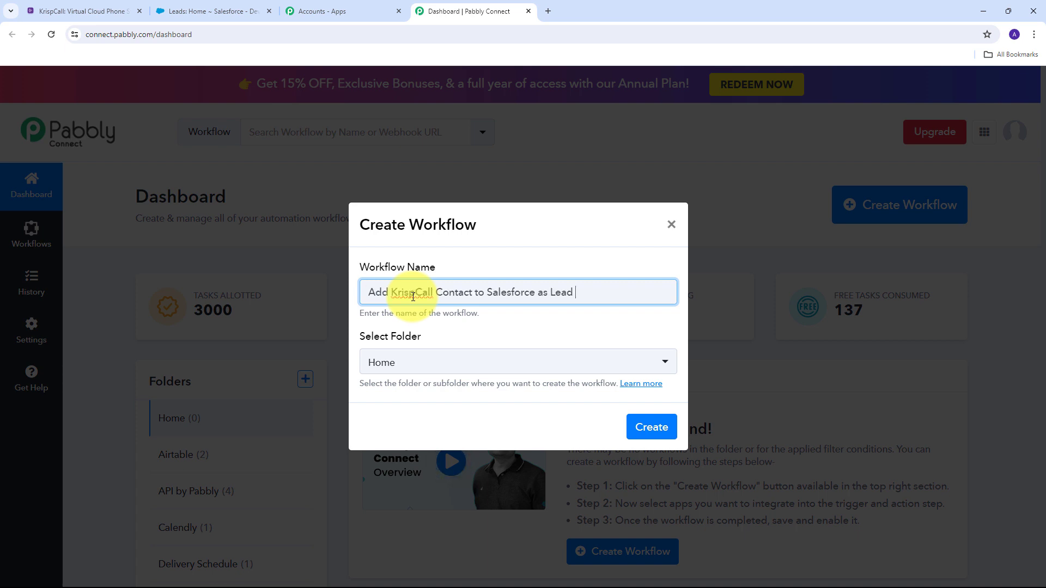
left_click(400, 274)
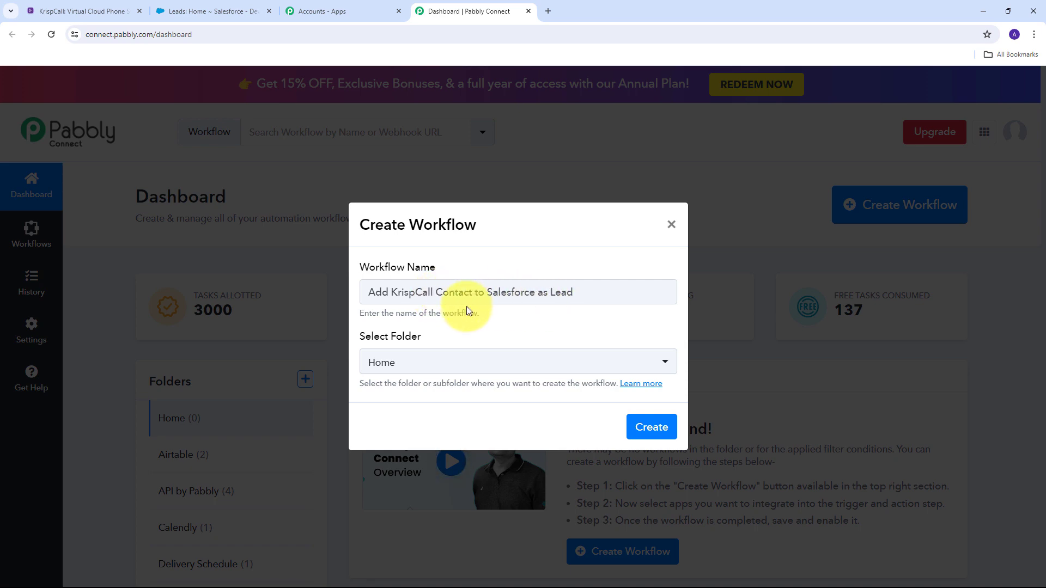
left_click(651, 427)
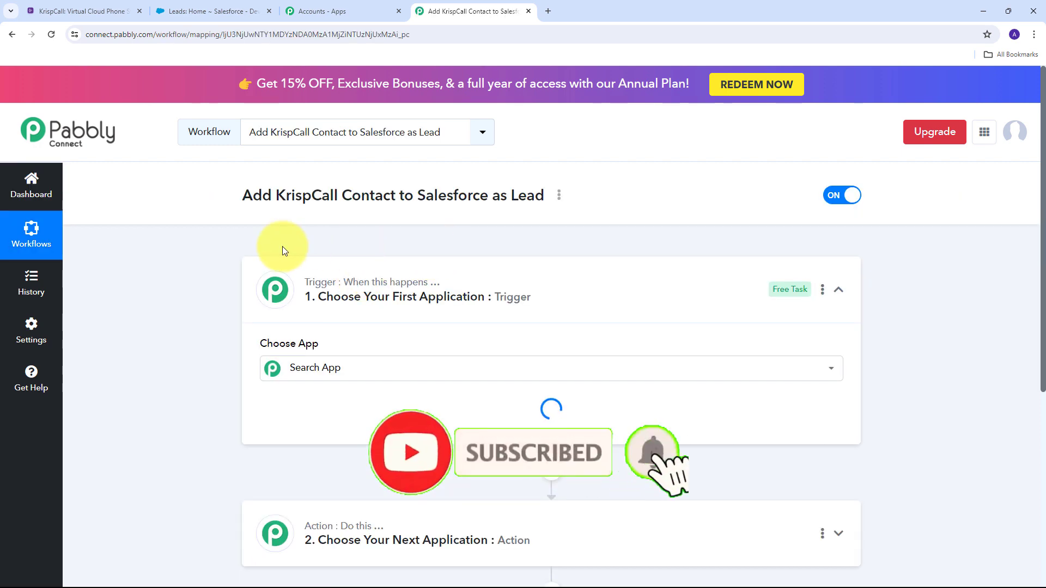
Choose KrispCall as the workflow's trigger app.
scroll(191, 243, "down", 2)
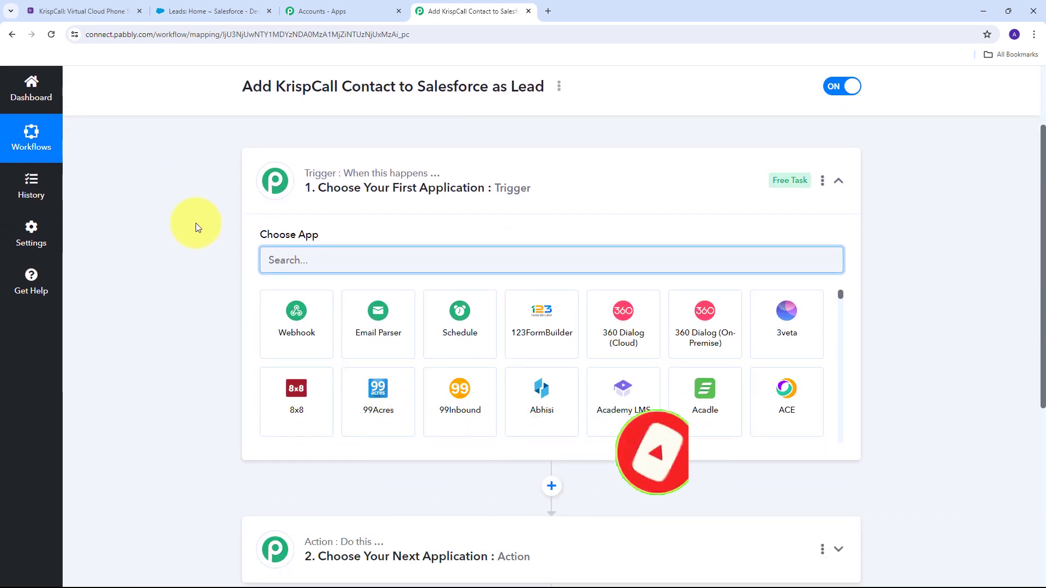
scroll(194, 222, "down", 1)
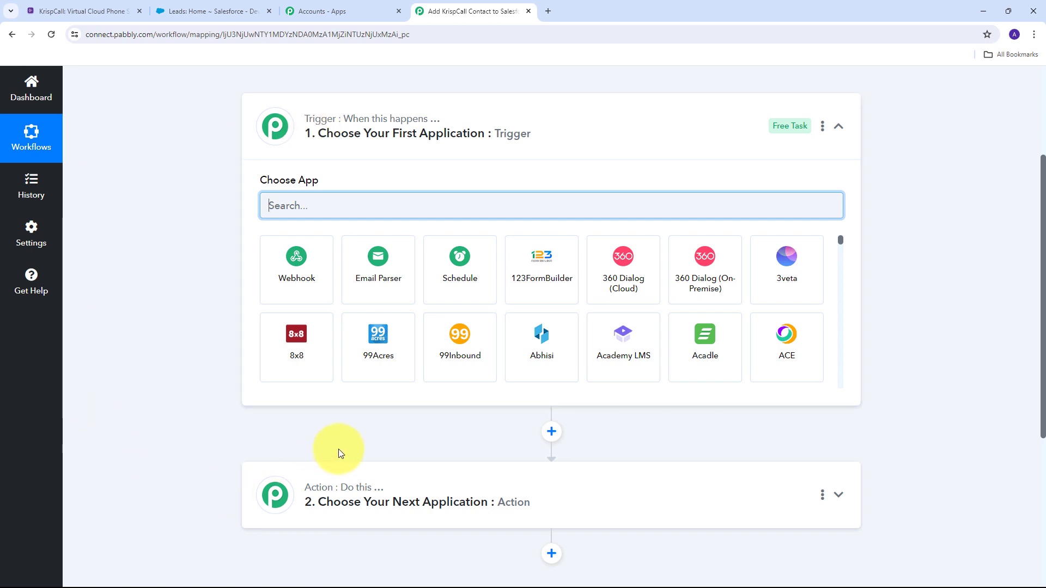
mouse_move(322, 123)
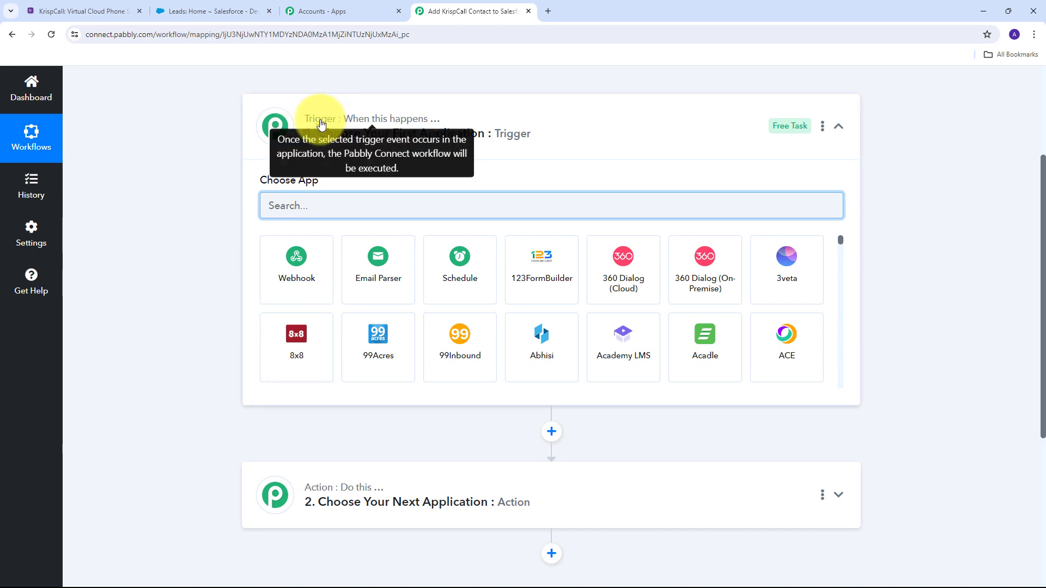
left_click(319, 207)
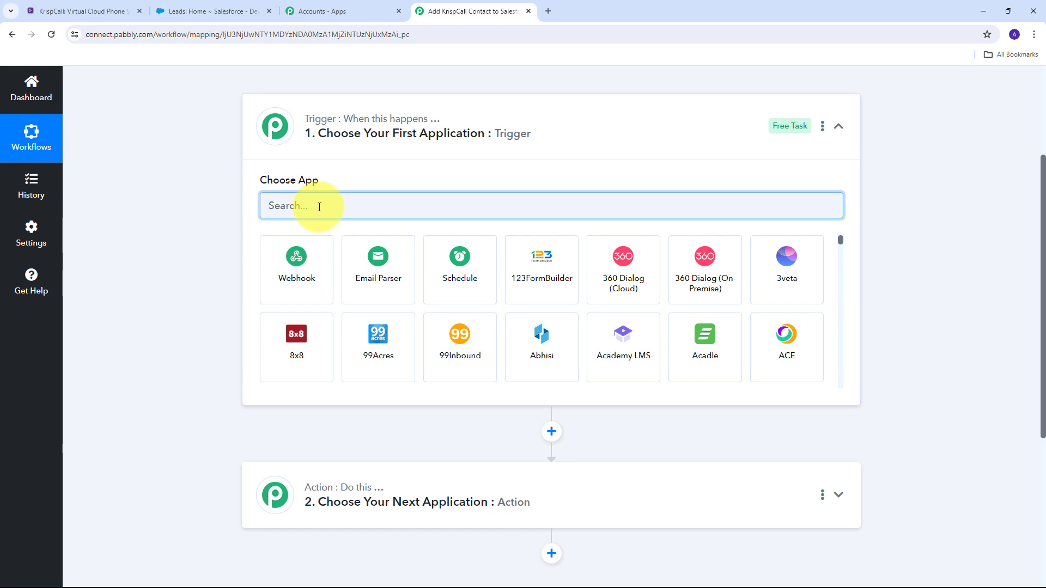
type("Krispcall")
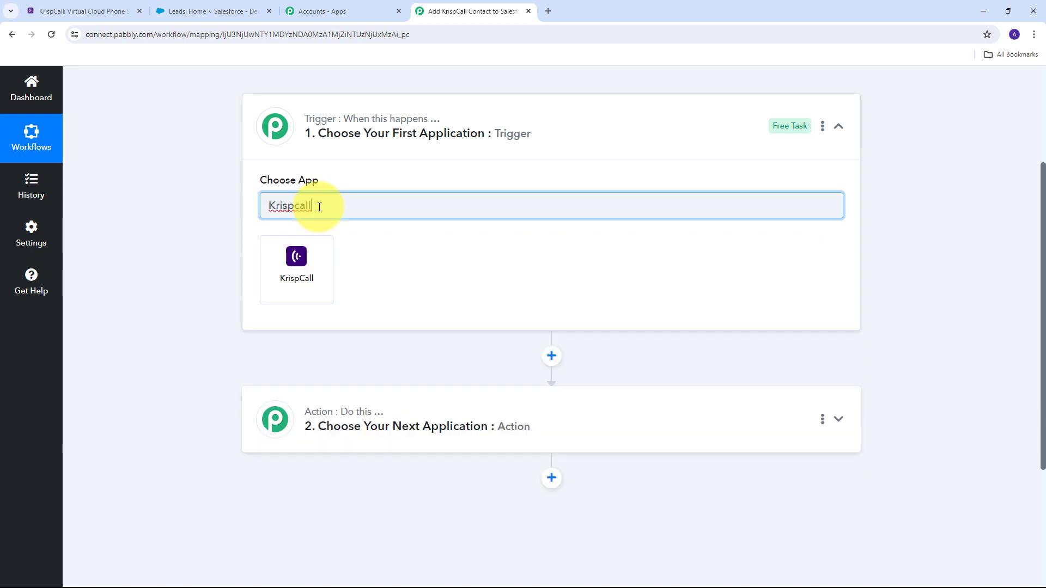
left_click(297, 272)
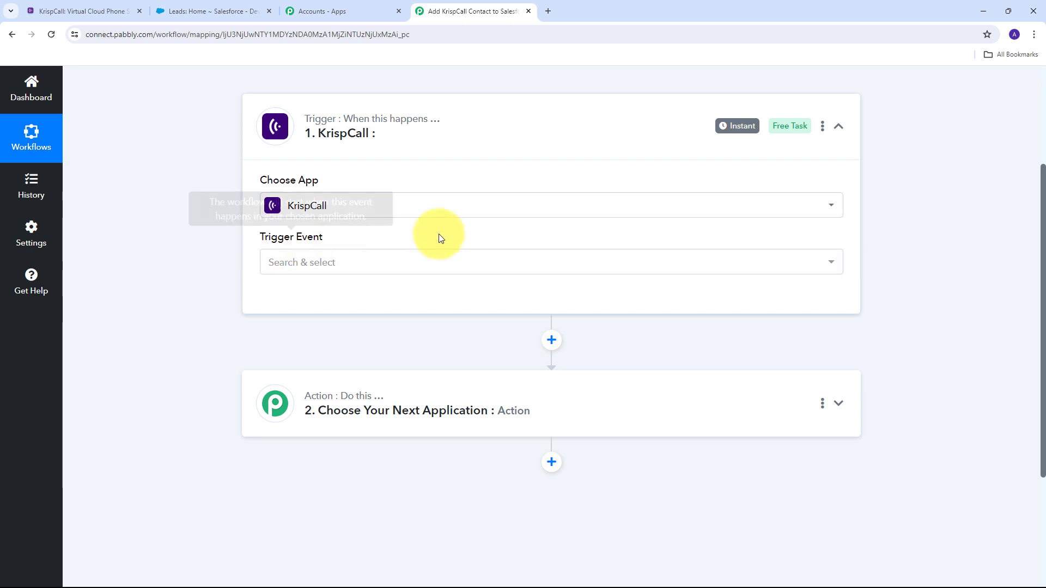
Set the trigger event to New Contact and begin connecting the KrispCall account.
left_click(492, 266)
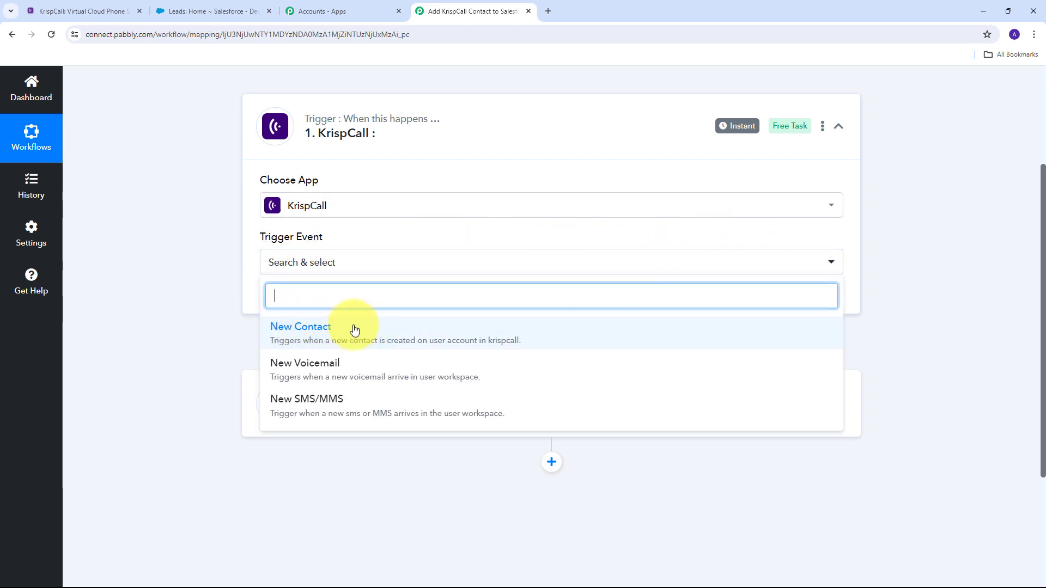
left_click(327, 330)
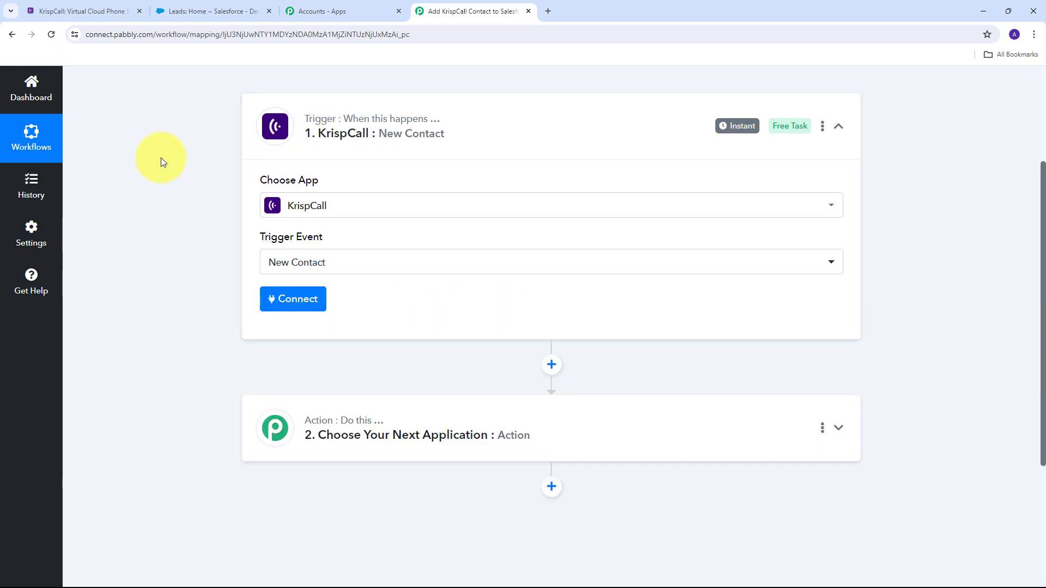
left_click(279, 305)
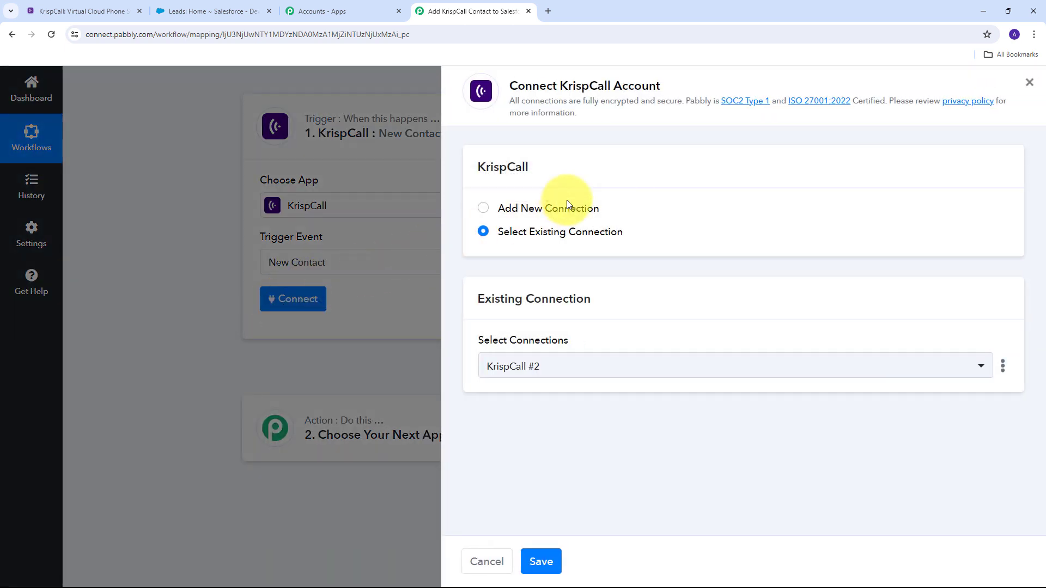
Add a new KrispCall connection named KrispCall #3, then go to the KrispCall dashboard for its keys.
left_click(527, 208)
scroll(598, 296, "down", 1)
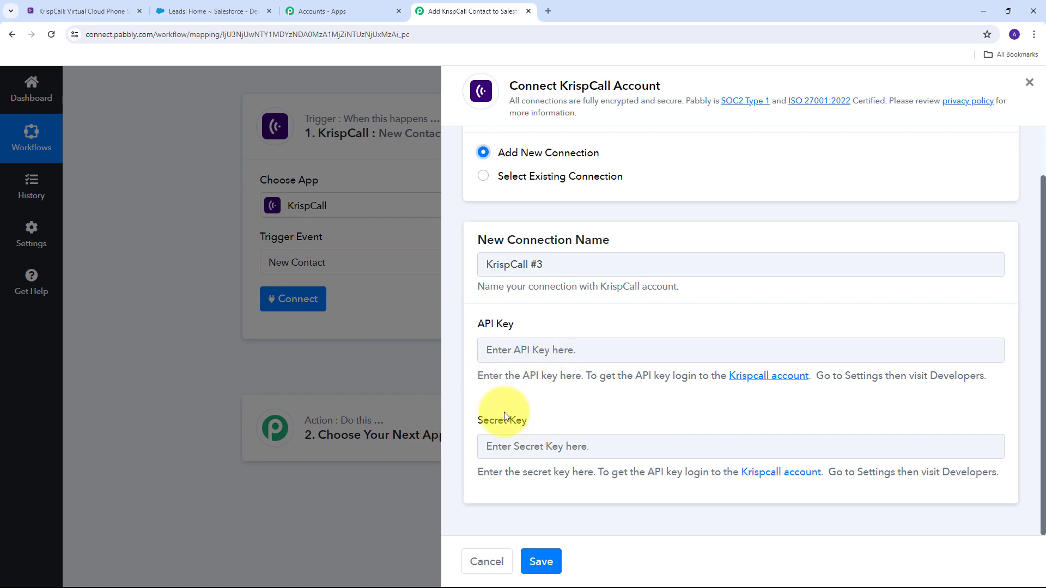
left_click(55, 16)
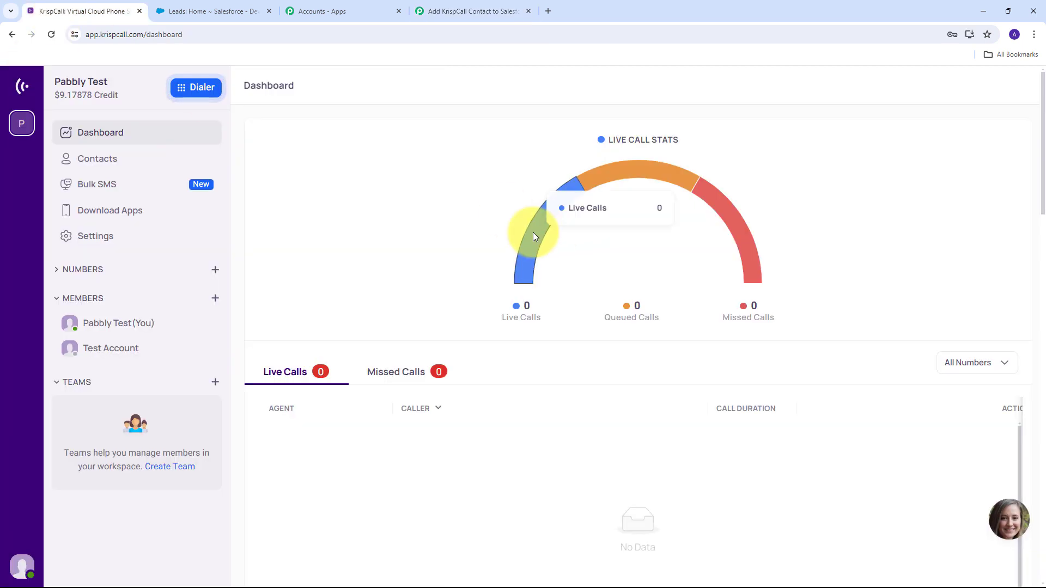
Copy the API key from KrispCall's workspace developer settings for the KrispCall #3 connection.
left_click(95, 240)
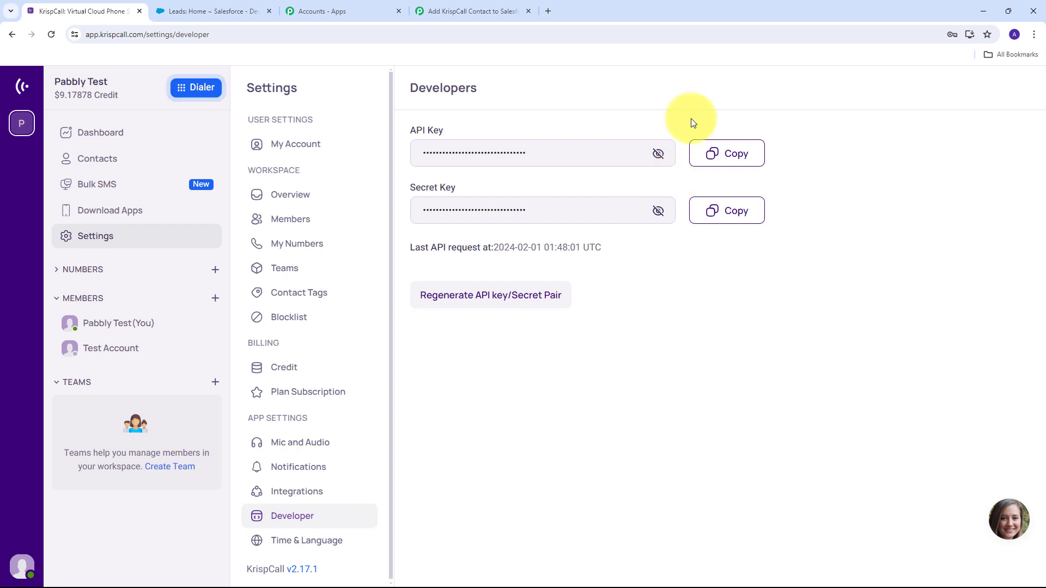
left_click(712, 154)
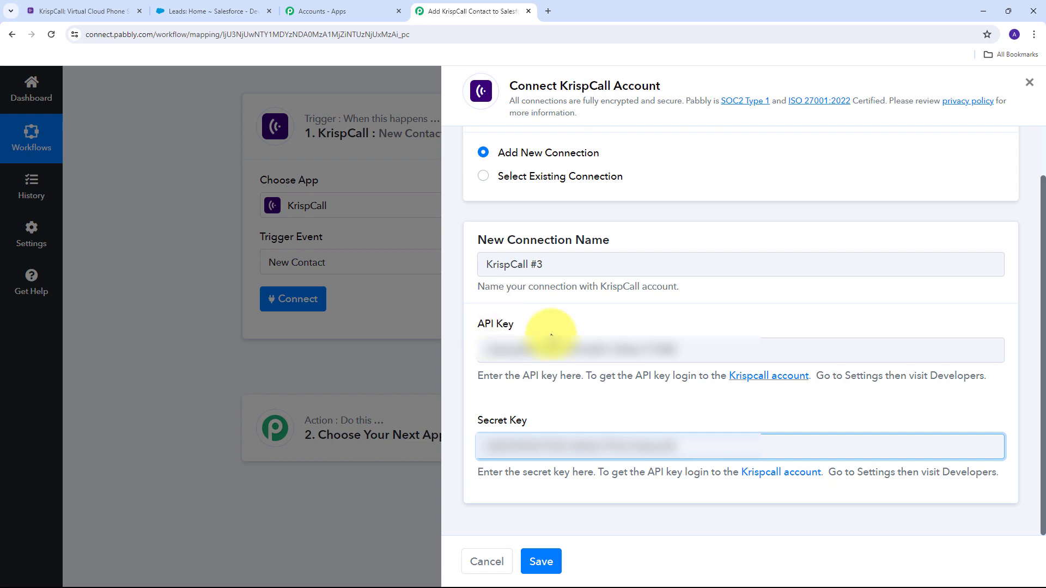
Save the KrispCall #3 connection and send the trigger's test request, leaving it waiting for a response.
left_click(541, 563)
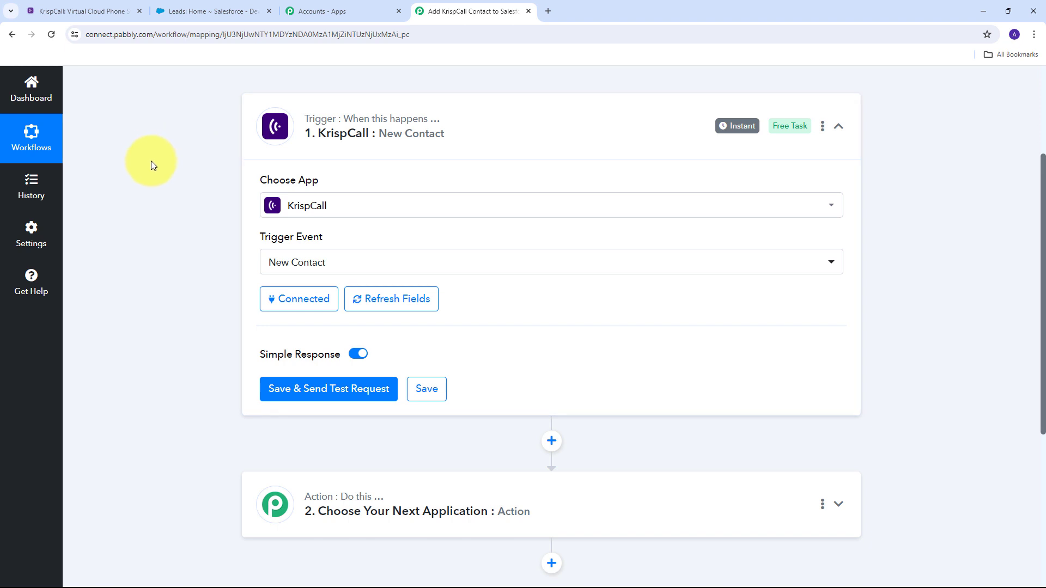
scroll(151, 161, "down", 1)
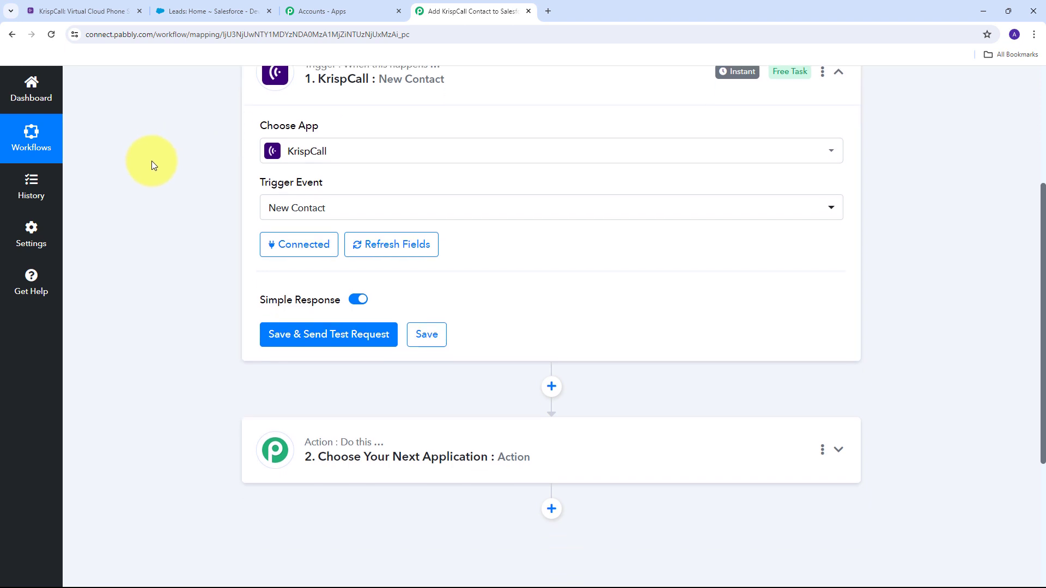
left_click(328, 340)
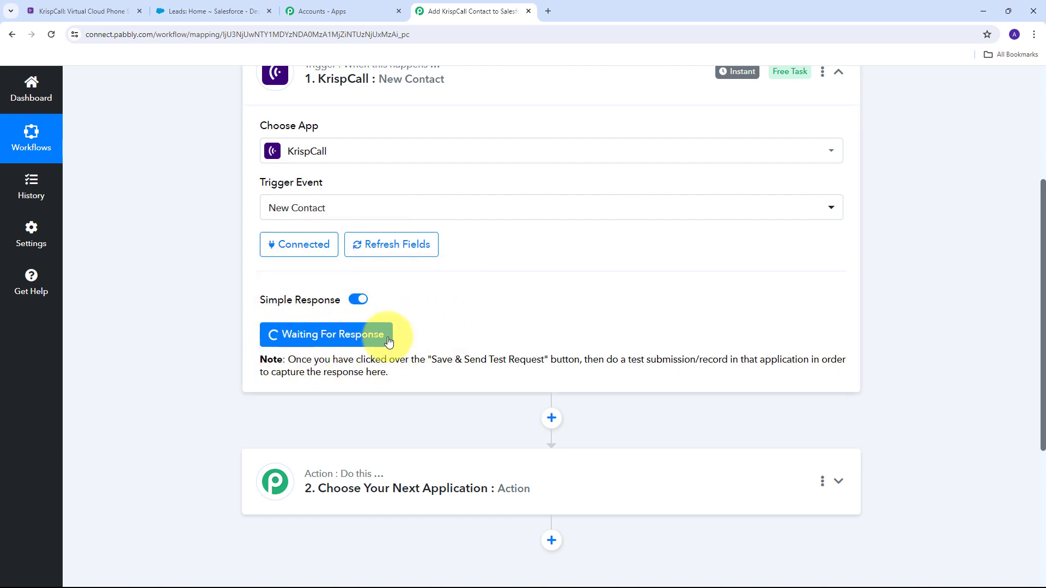
scroll(409, 339, "up", 1)
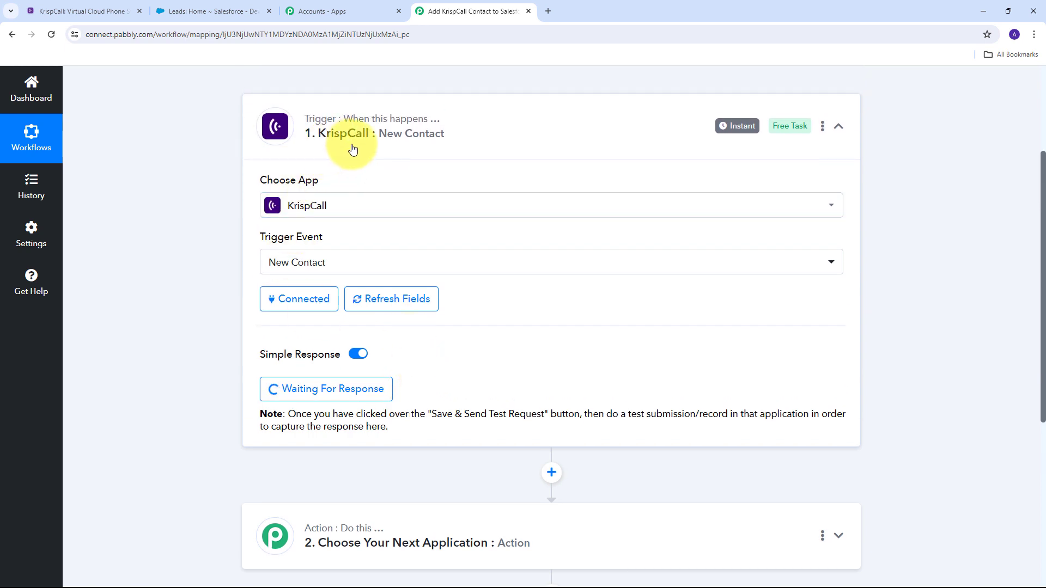
Start a new KrispCall contact and fill in the contact's full name.
left_click(82, 11)
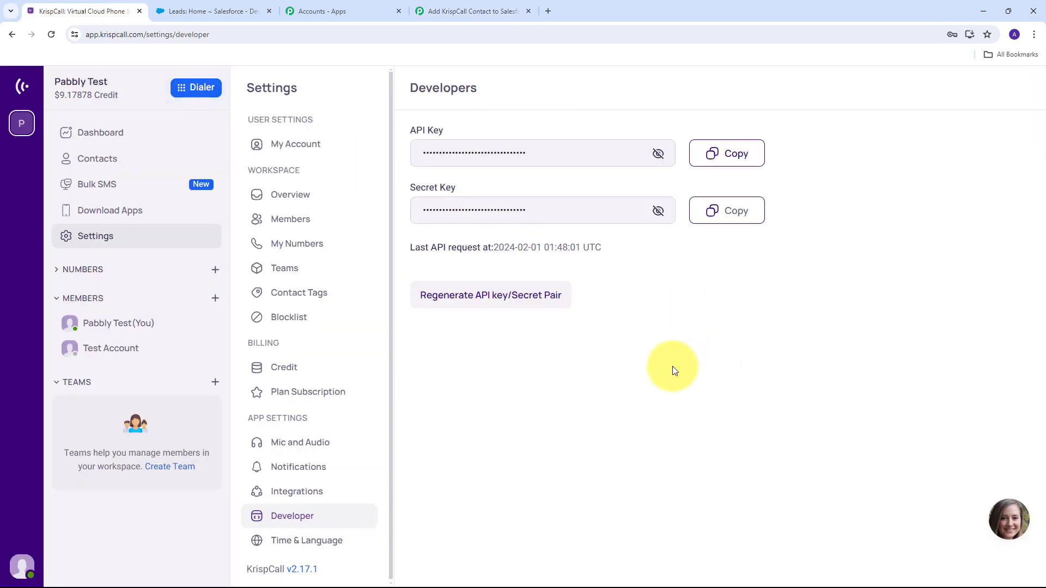
left_click(97, 158)
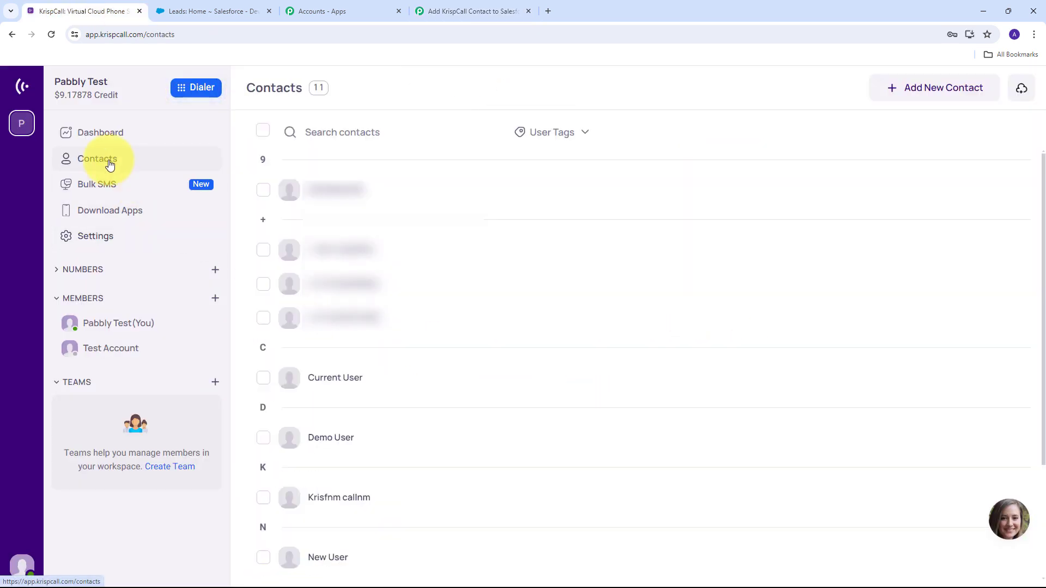
scroll(388, 236, "down", 3)
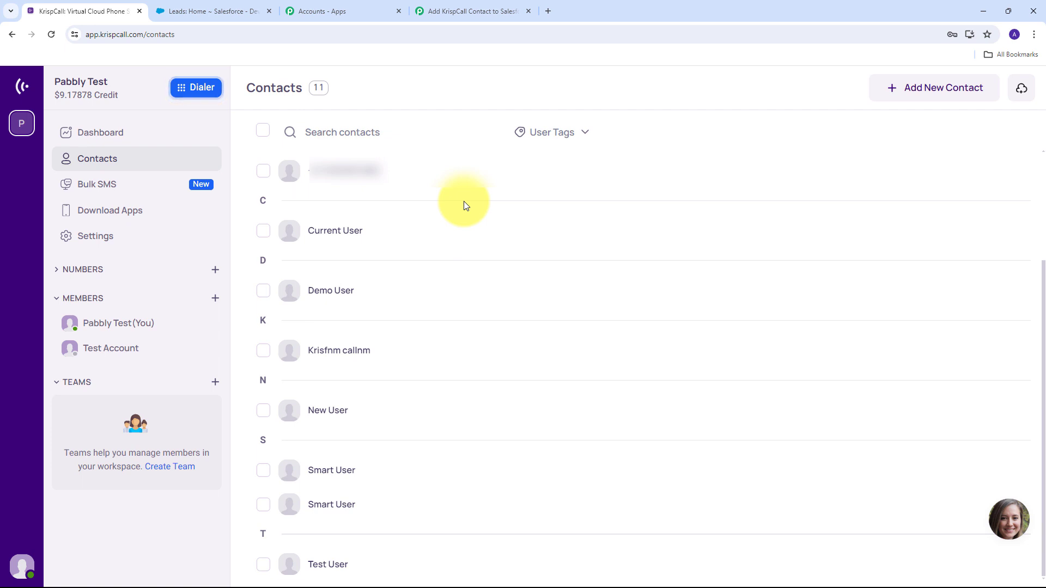
left_click(922, 92)
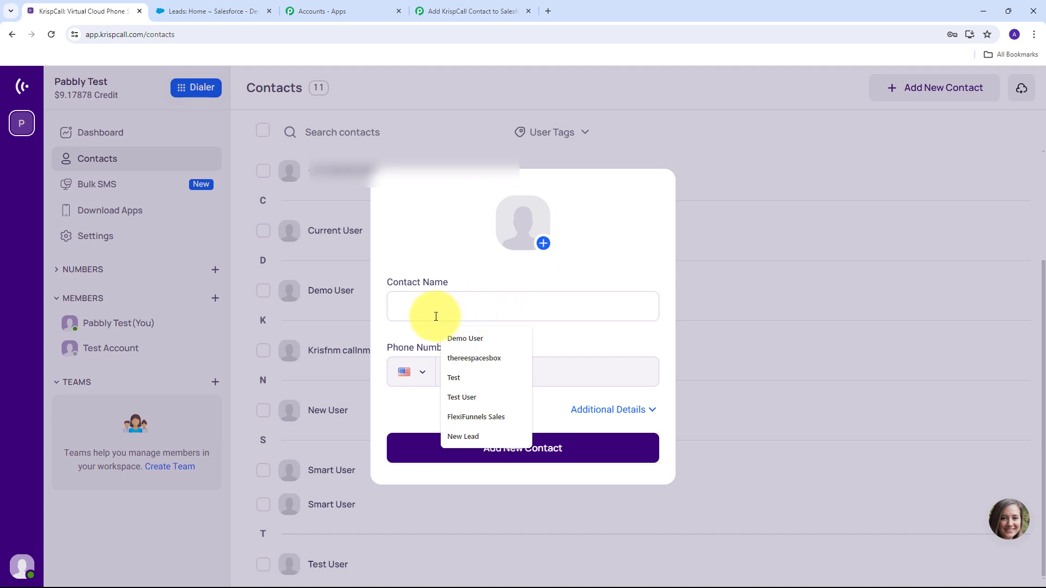
left_click(398, 296)
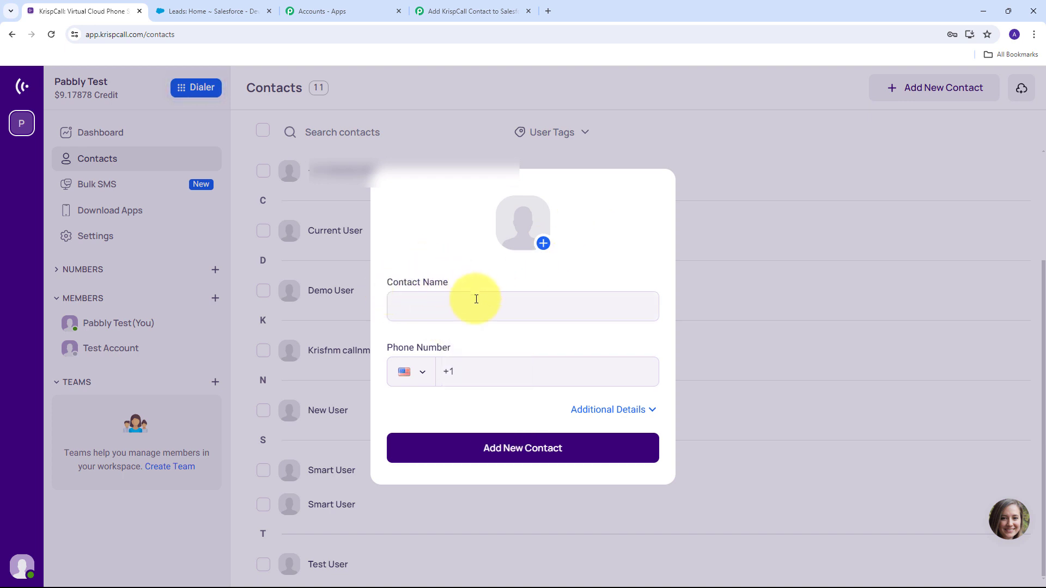
left_click(420, 307)
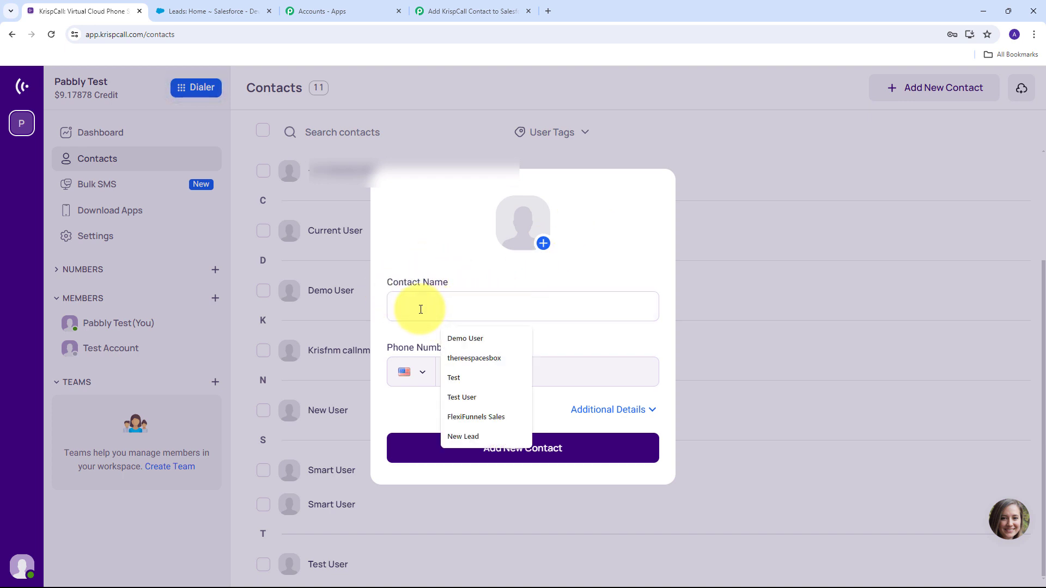
key("ctrl+v")
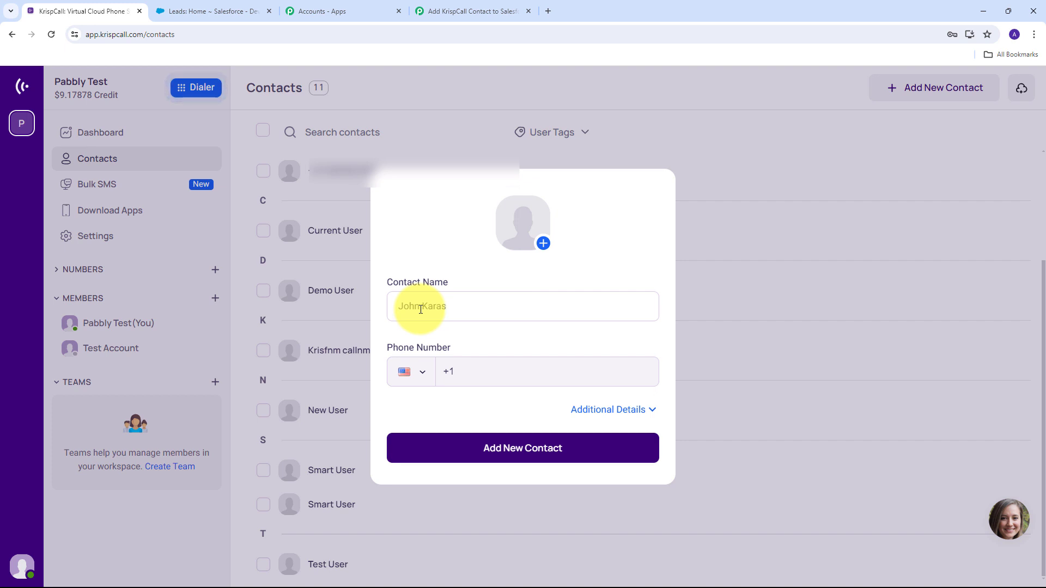
Set the contact's phone to India +91 and enter the phone number.
left_click(422, 375)
scroll(467, 467, "up", 6)
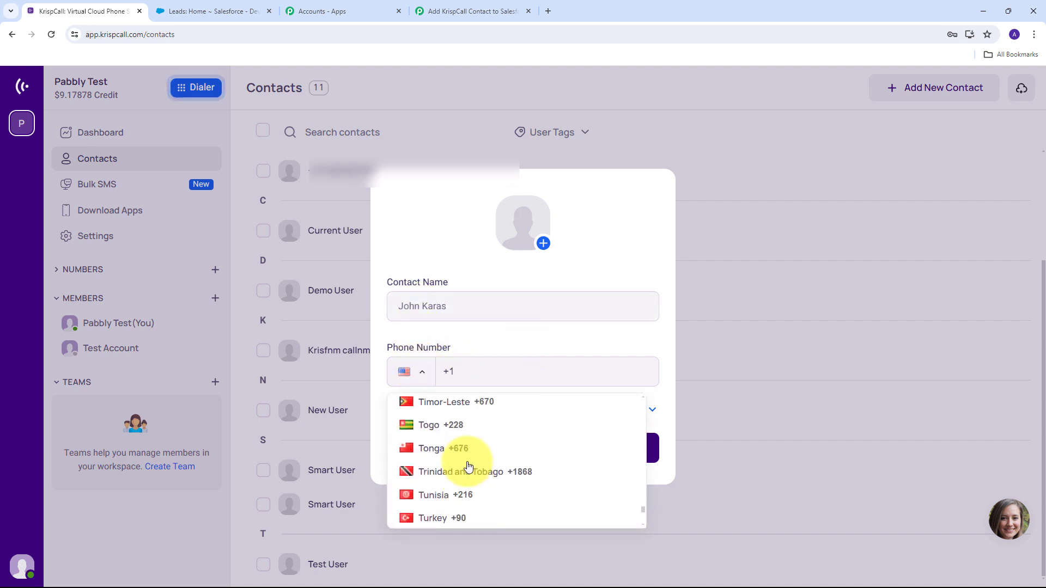
scroll(467, 466, "up", 20)
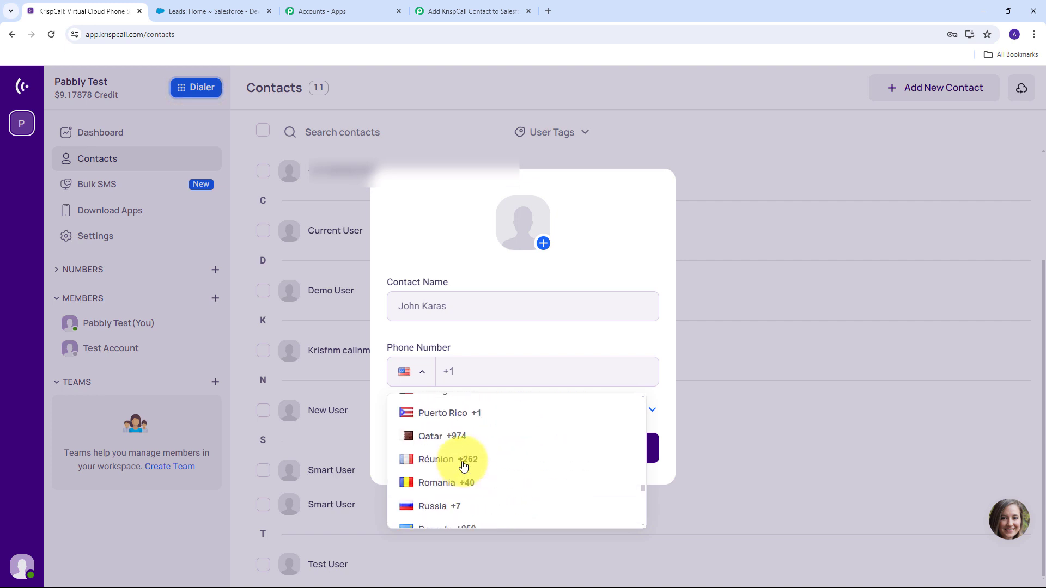
scroll(463, 466, "up", 15)
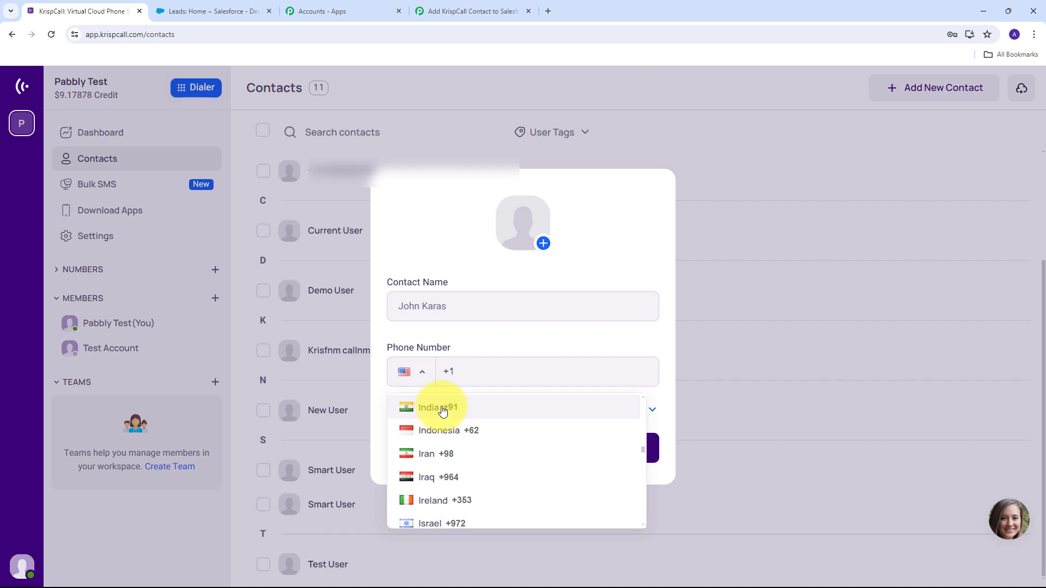
left_click(432, 415)
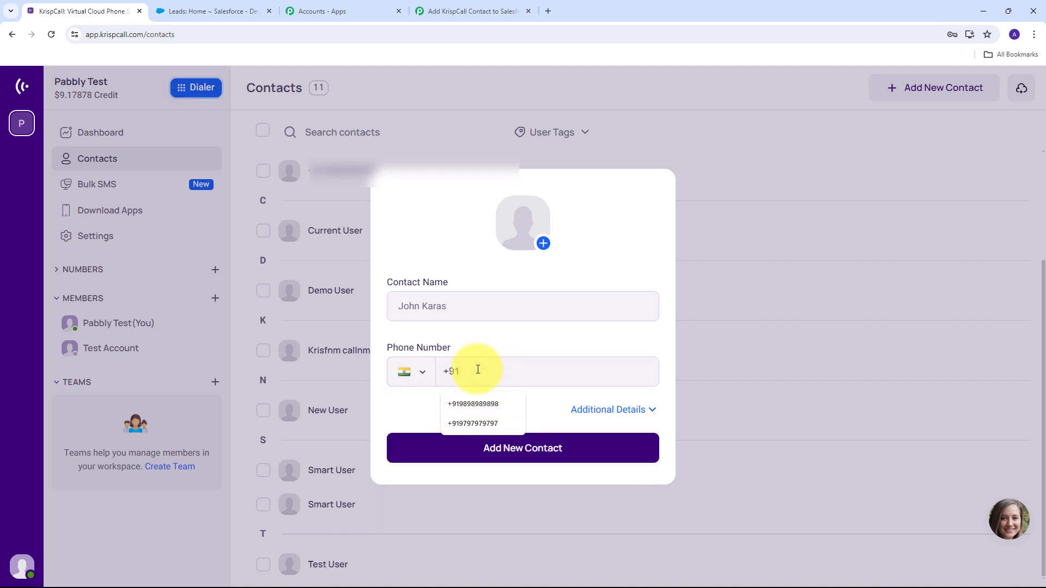
key("ctrl+v")
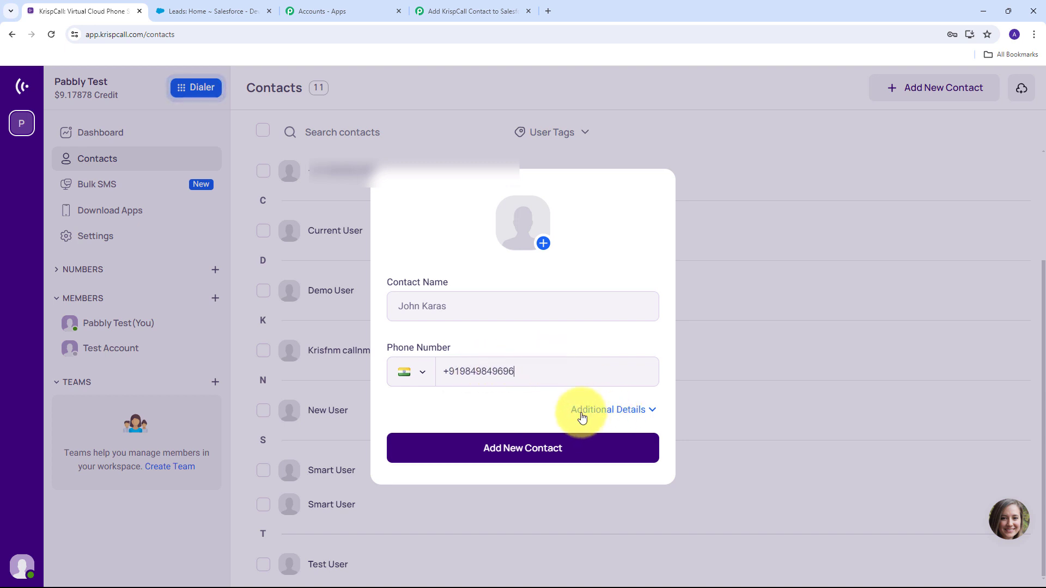
Add the contact's e-mail, company ABC Company and an address, save it and view its details.
left_click(611, 415)
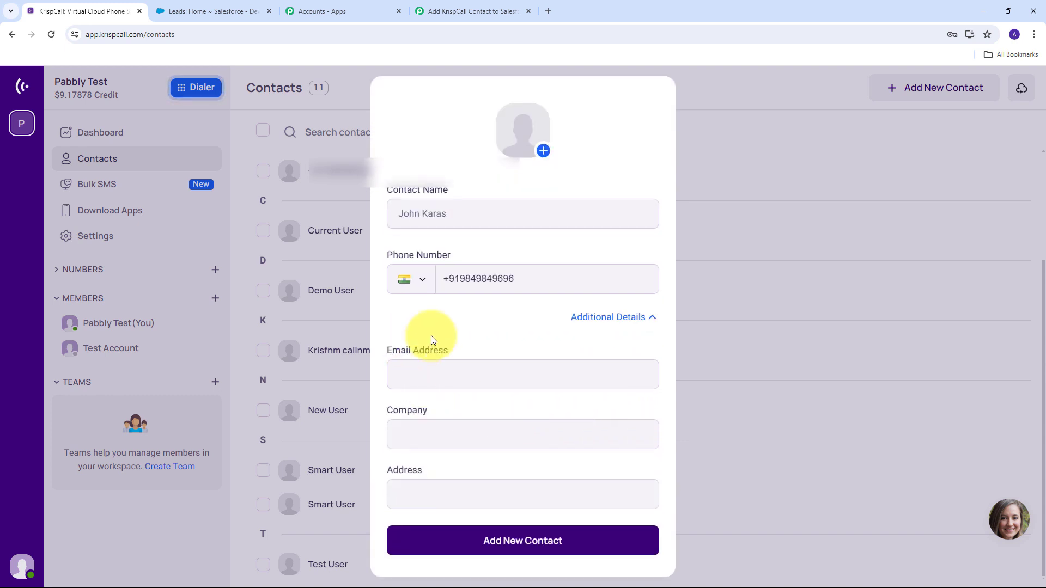
left_click(419, 375)
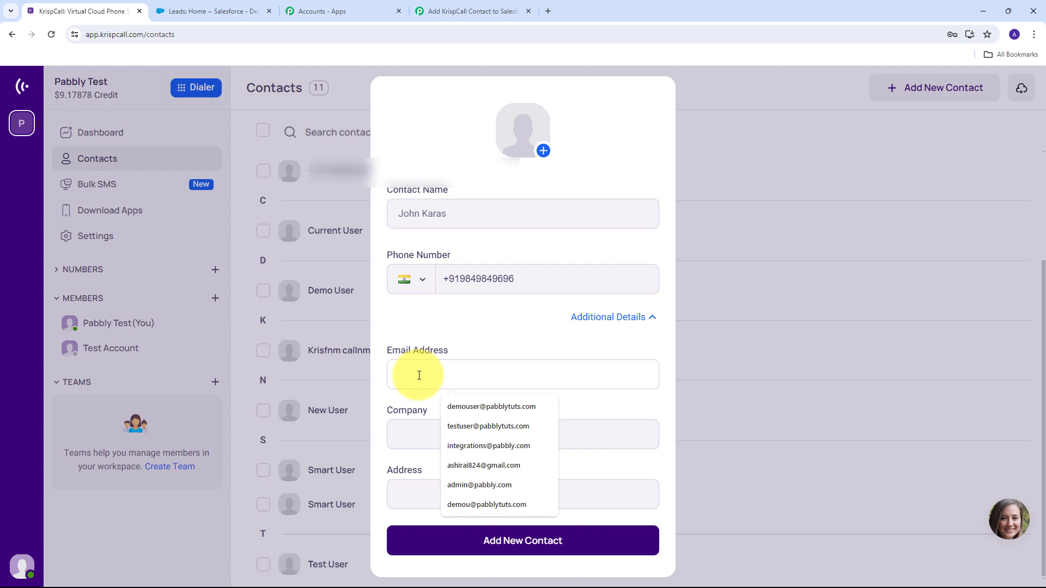
key("ctrl+v")
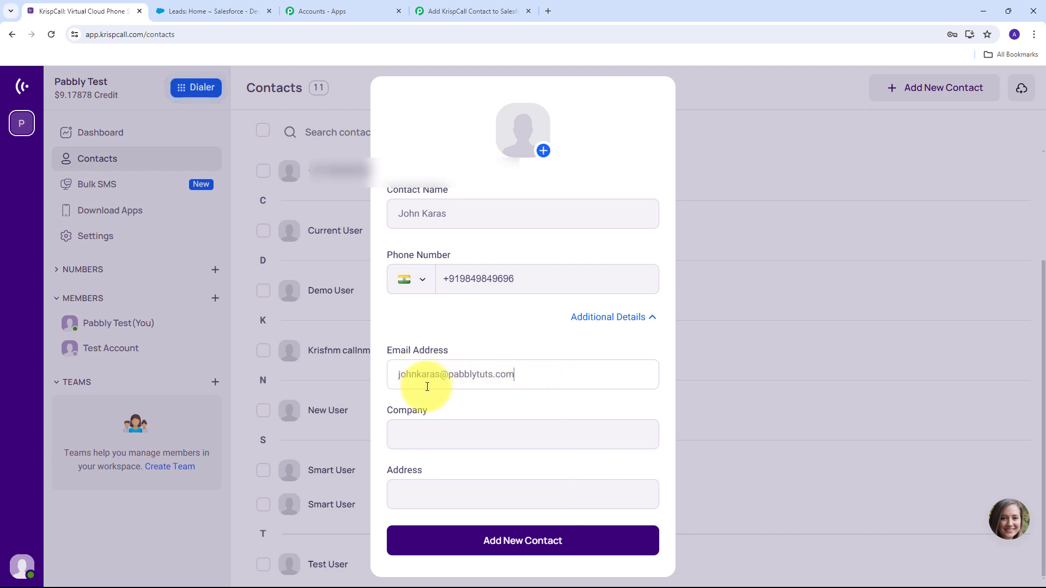
left_click(434, 432)
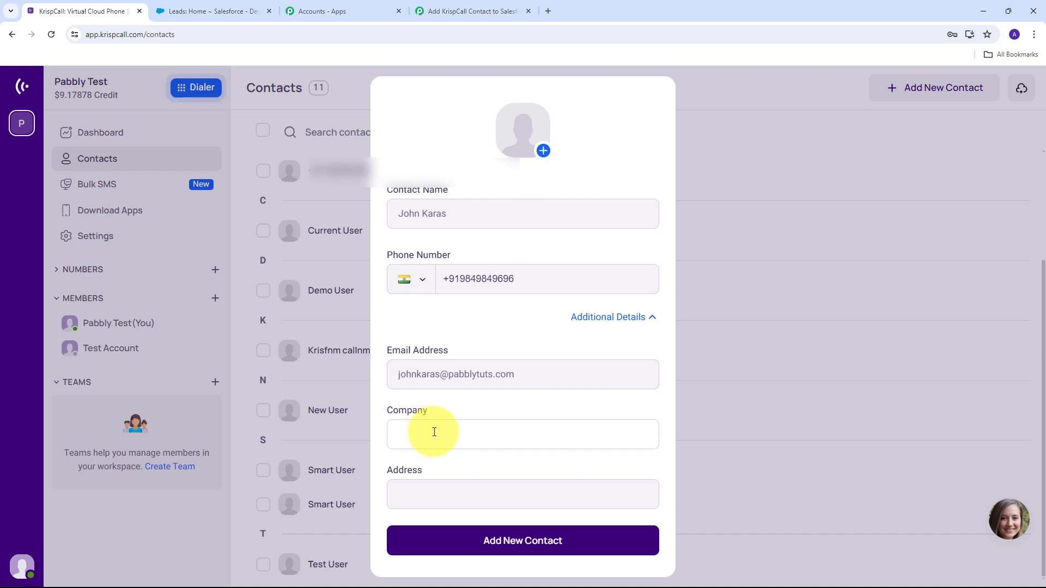
type("ABC Company")
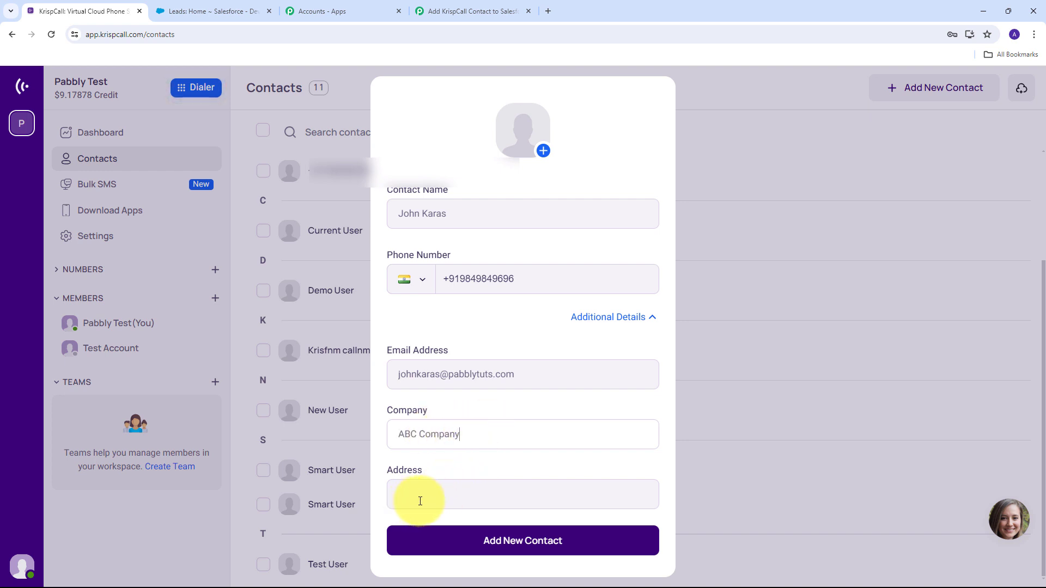
left_click(469, 498)
type("Old Street Bhopal")
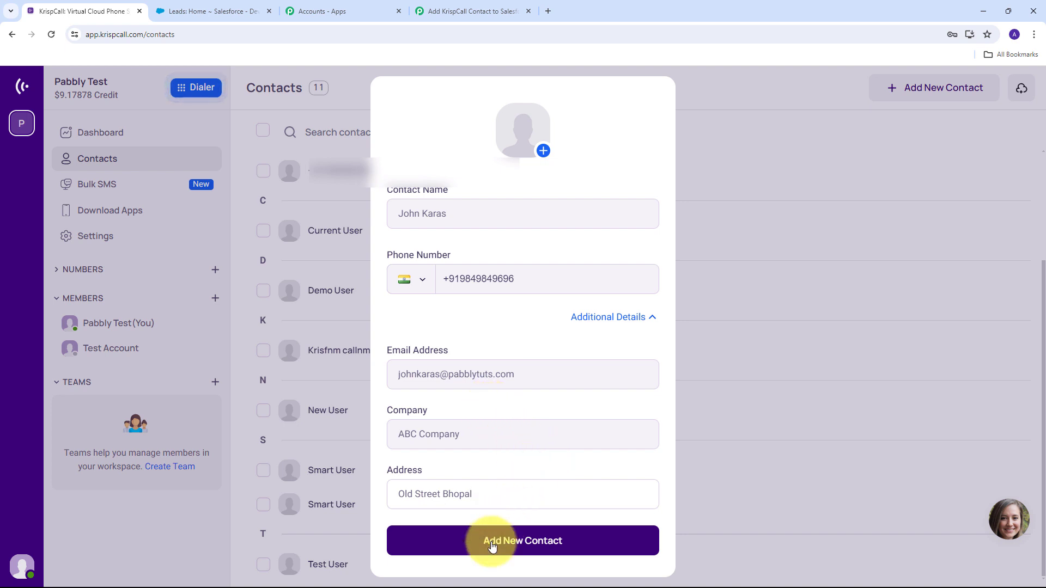
left_click(537, 543)
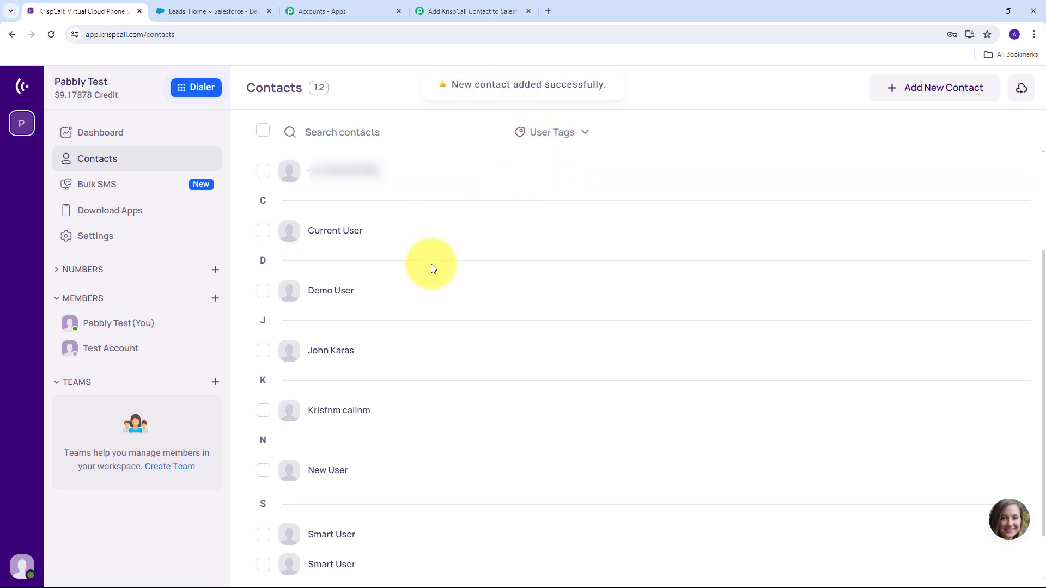
left_click(327, 358)
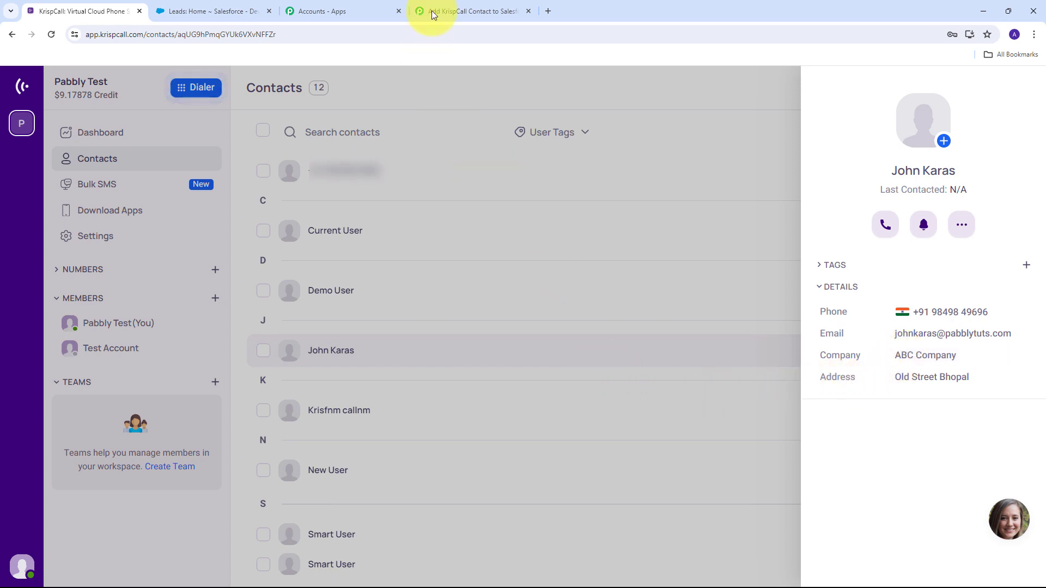
left_click(457, 6)
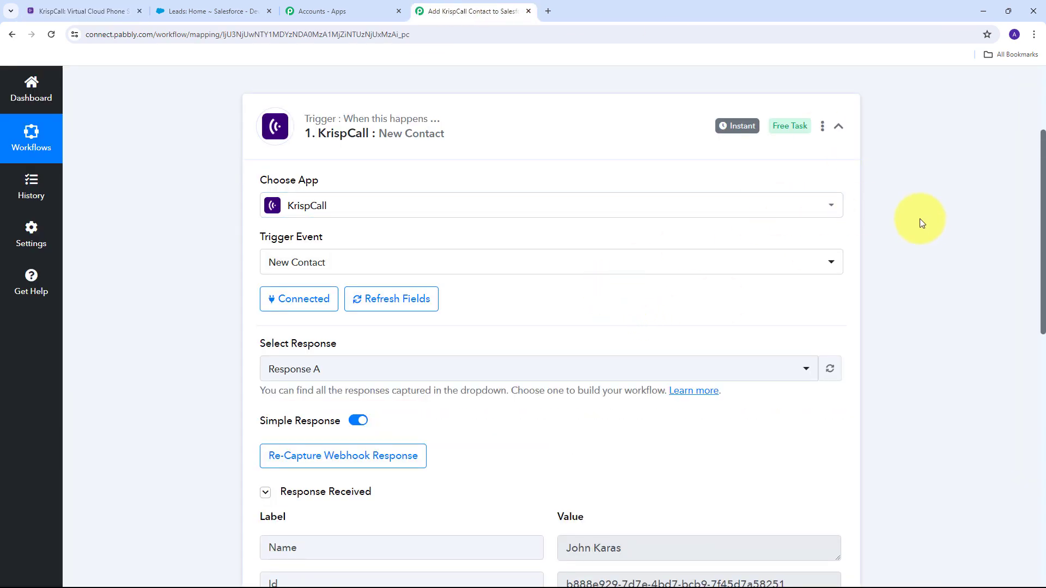
scroll(920, 218, "down", 3)
scroll(917, 221, "down", 3)
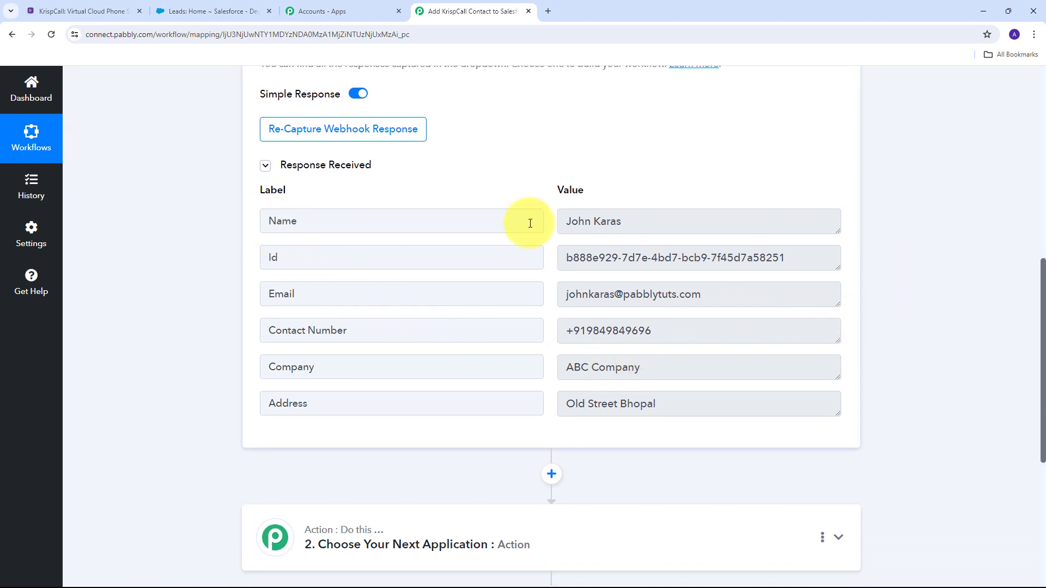
left_click_drag(688, 221, 554, 234)
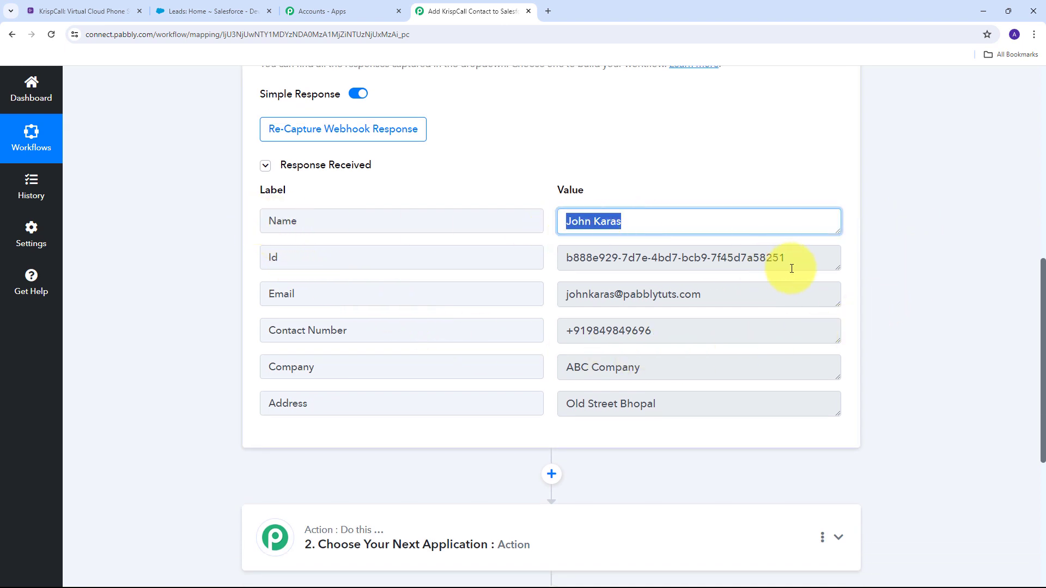
left_click_drag(757, 256, 557, 263)
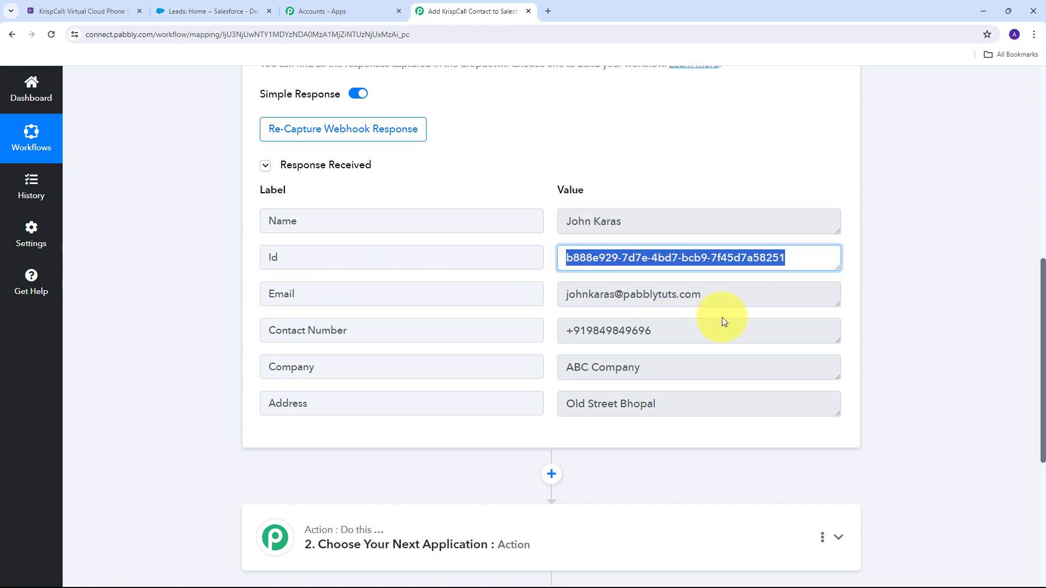
left_click_drag(741, 295, 479, 296)
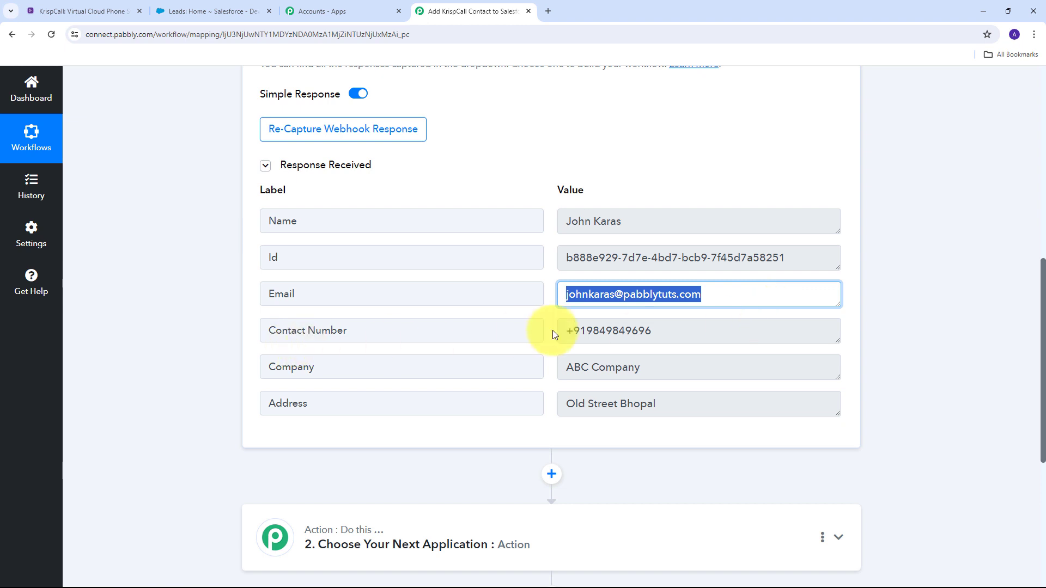
left_click_drag(700, 330, 497, 342)
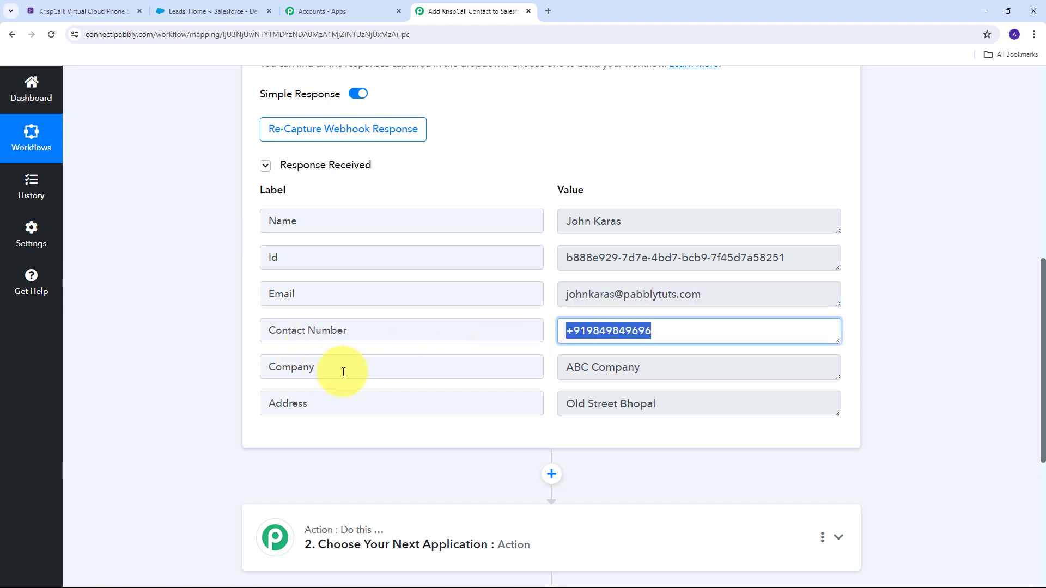
left_click_drag(730, 367, 497, 376)
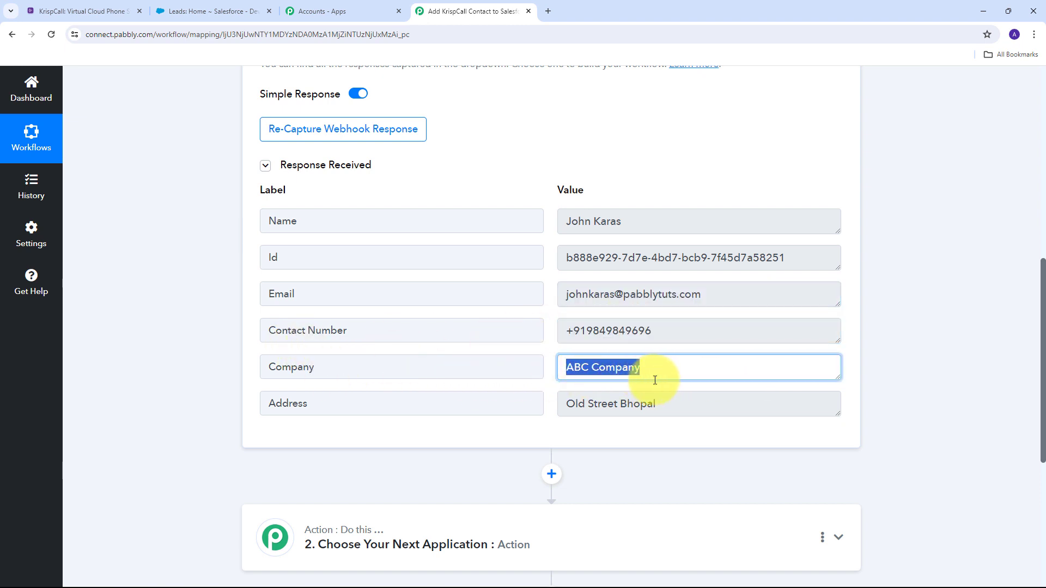
left_click_drag(719, 403, 520, 406)
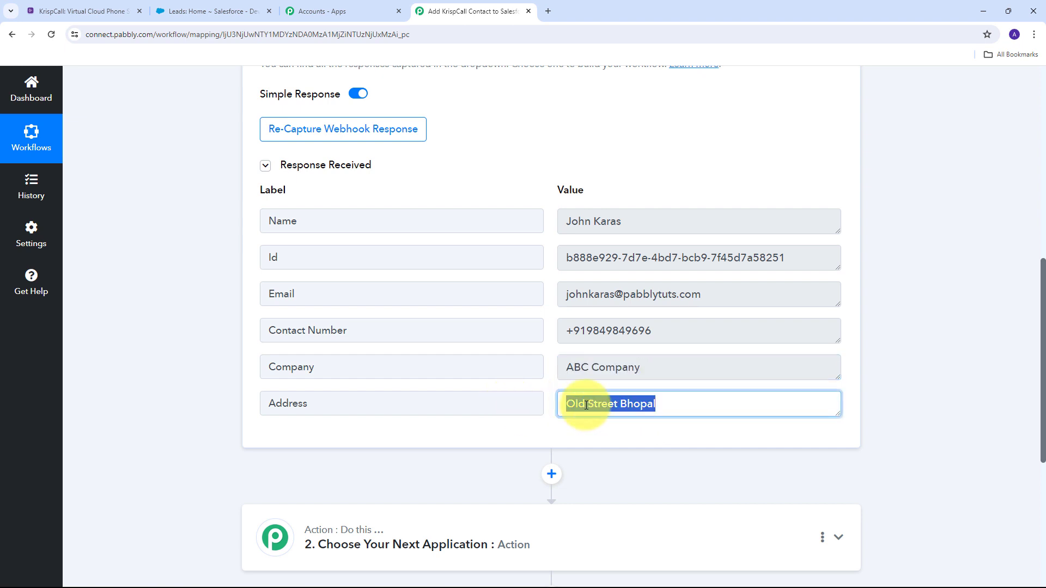
left_click(214, 302)
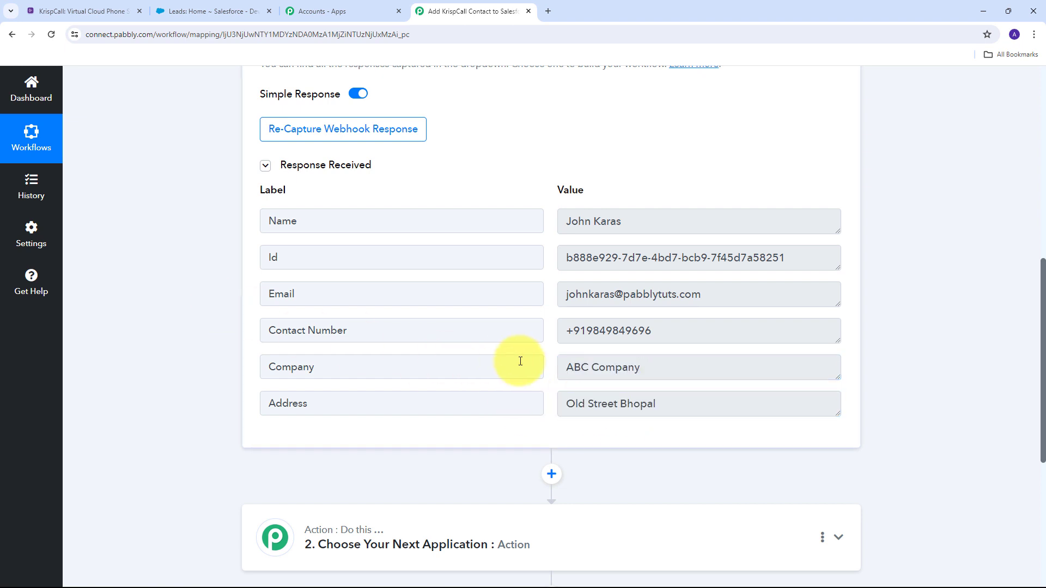
scroll(517, 361, "up", 1)
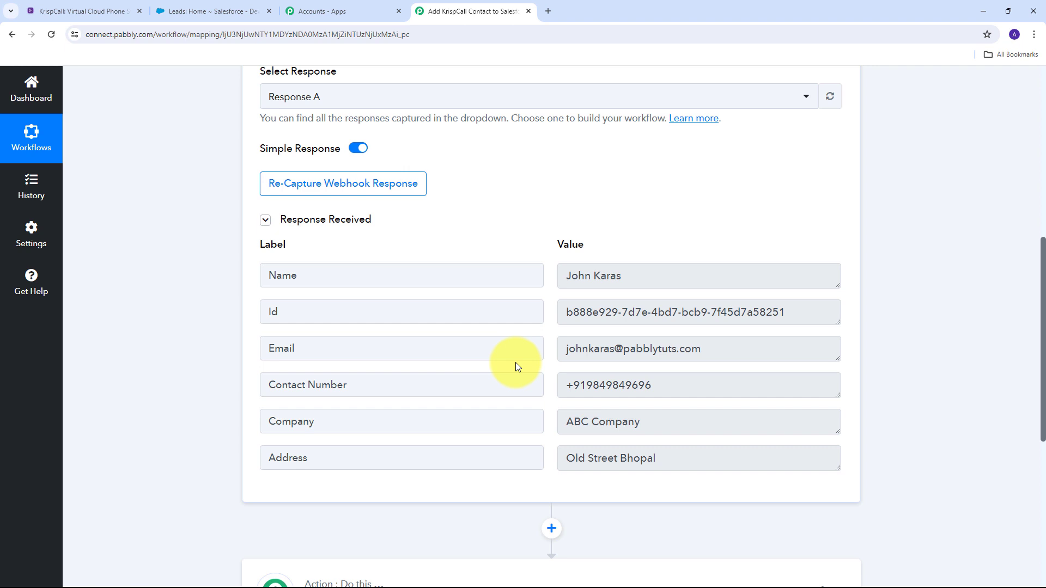
scroll(580, 278, "down", 5)
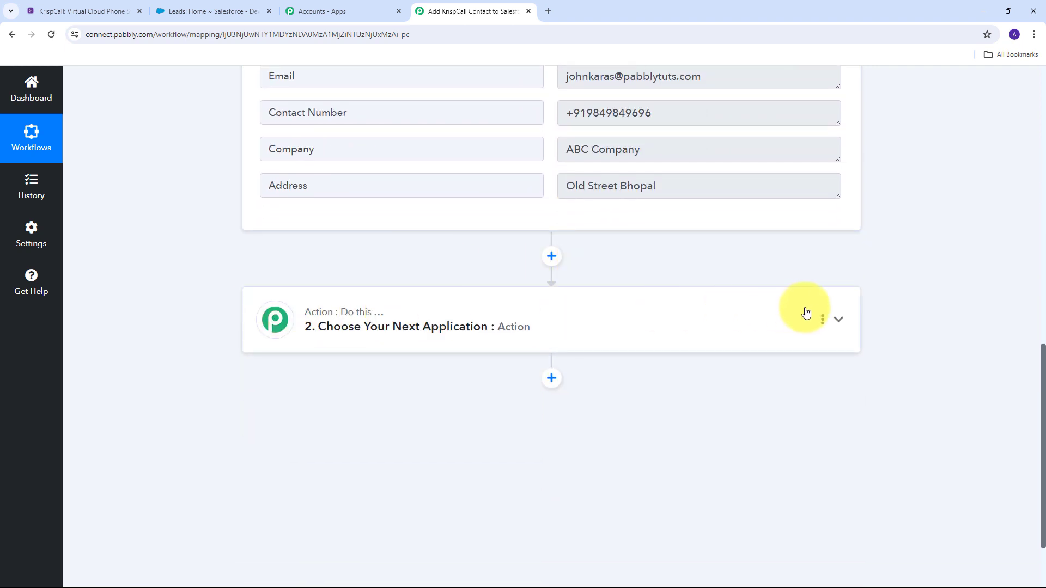
Set the empty action step to Salesforce with the Create Lead action event.
left_click(843, 323)
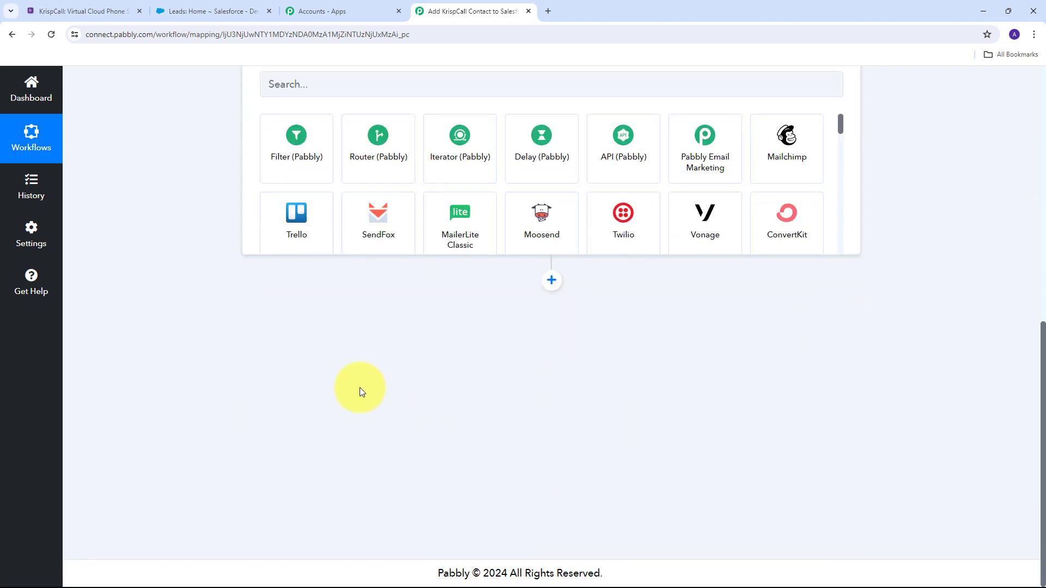
left_click(309, 304)
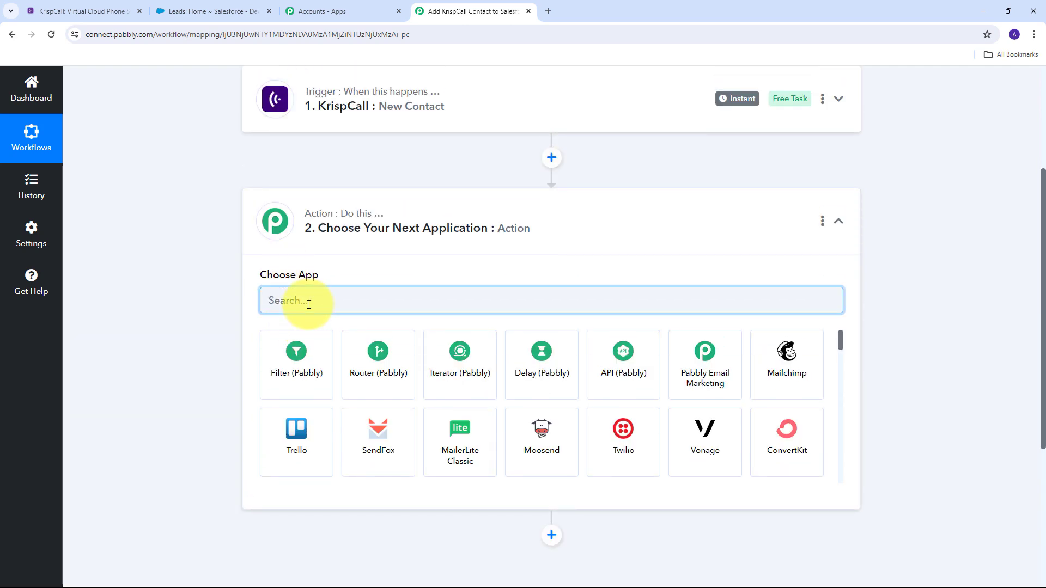
type("Sal")
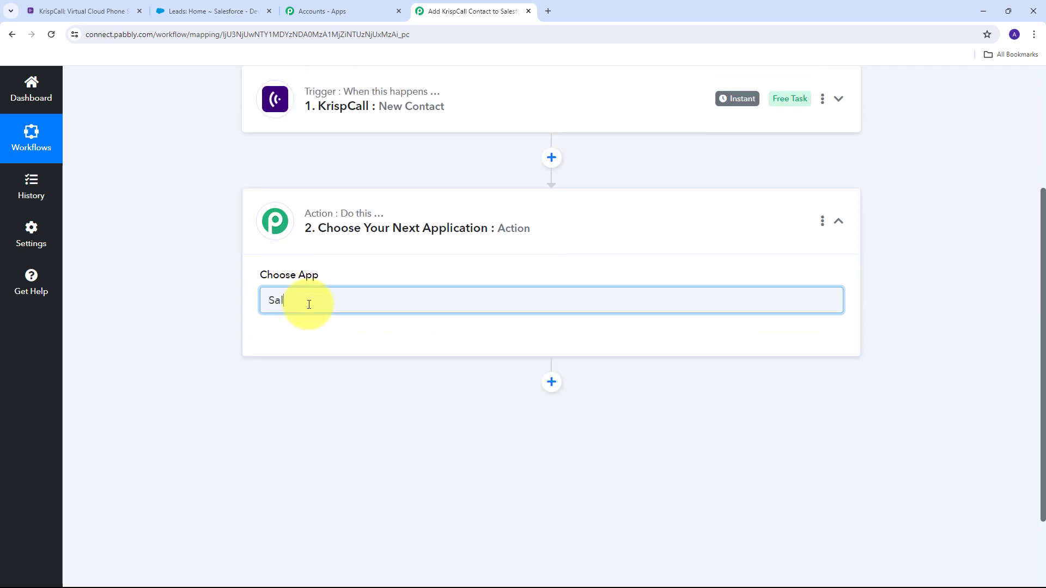
type("esforce")
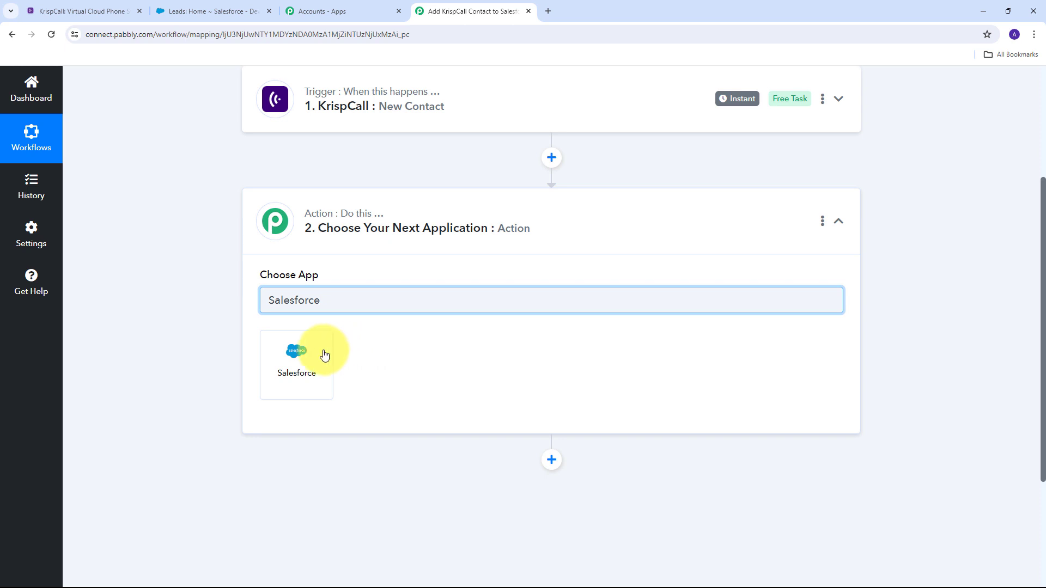
left_click(298, 357)
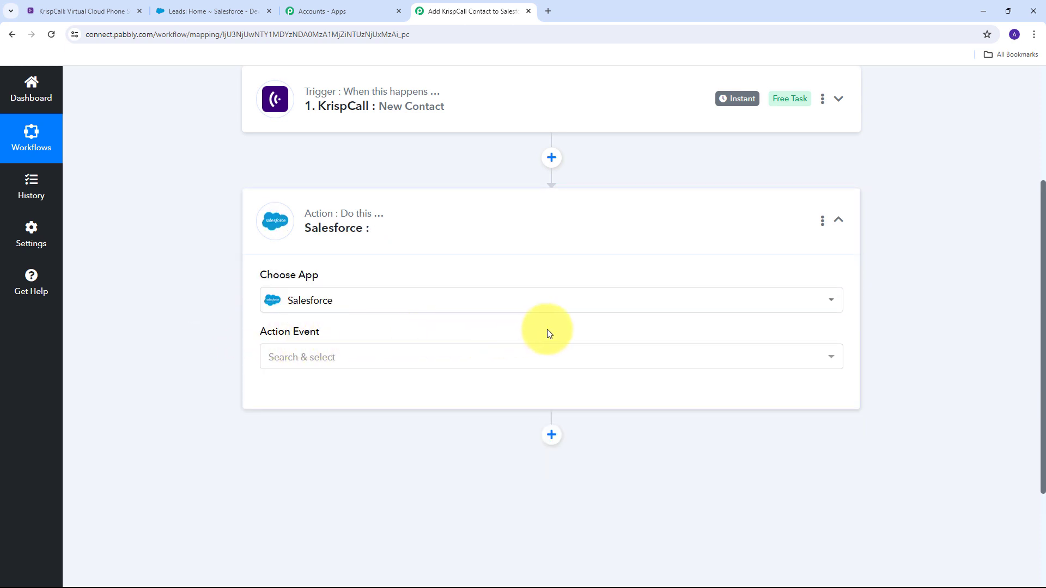
left_click(543, 360)
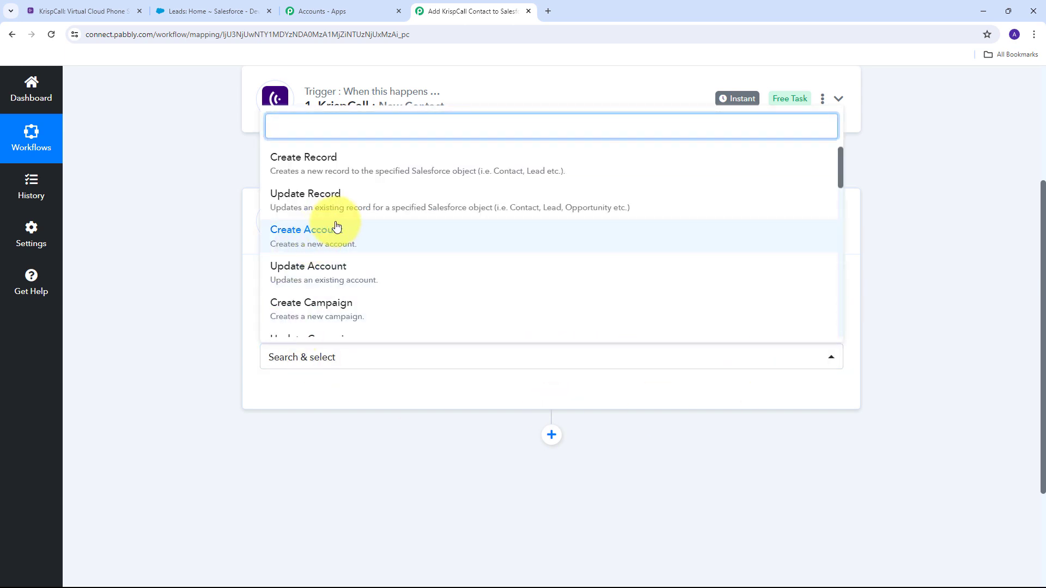
scroll(343, 226, "down", 4)
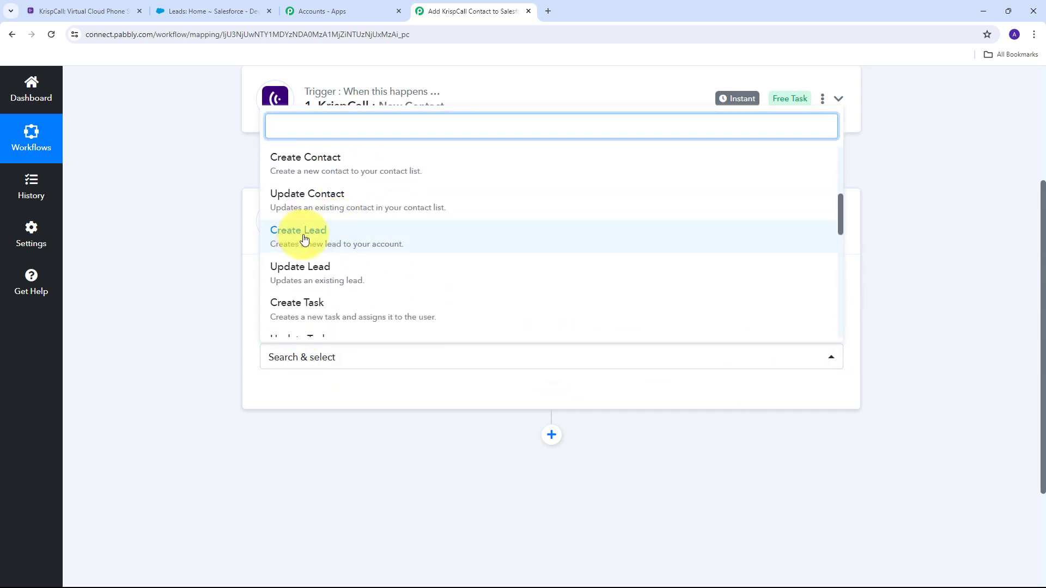
left_click(316, 244)
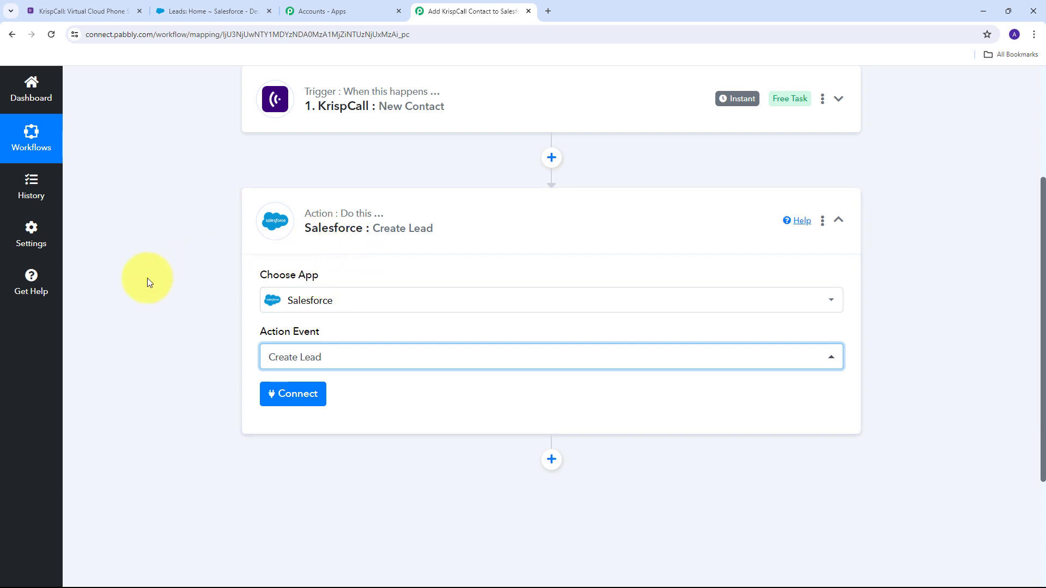
Add a new Salesforce connection to the Create Lead step and allow Pabbly Connect access.
left_click(291, 394)
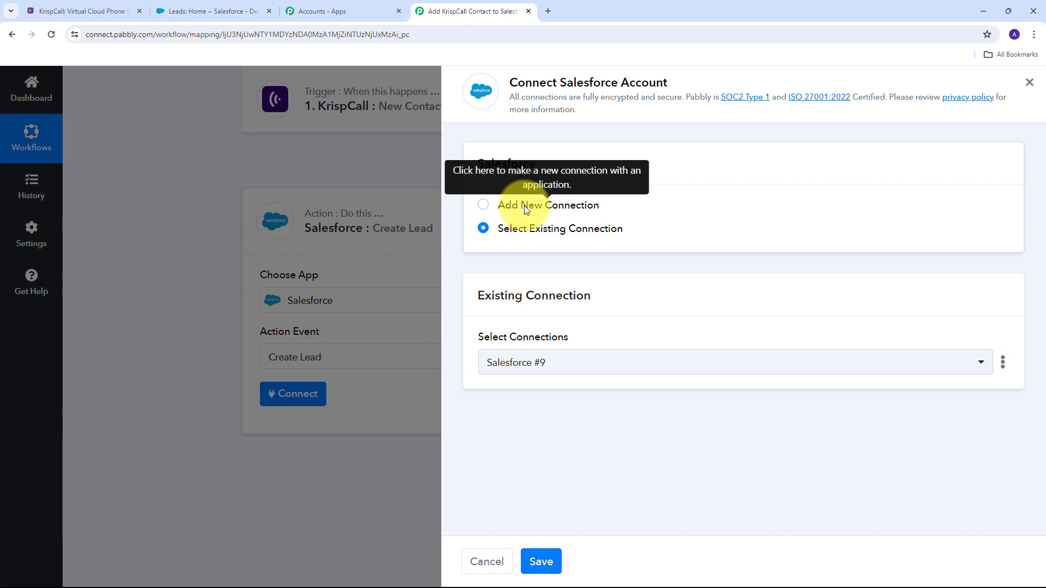
left_click(524, 204)
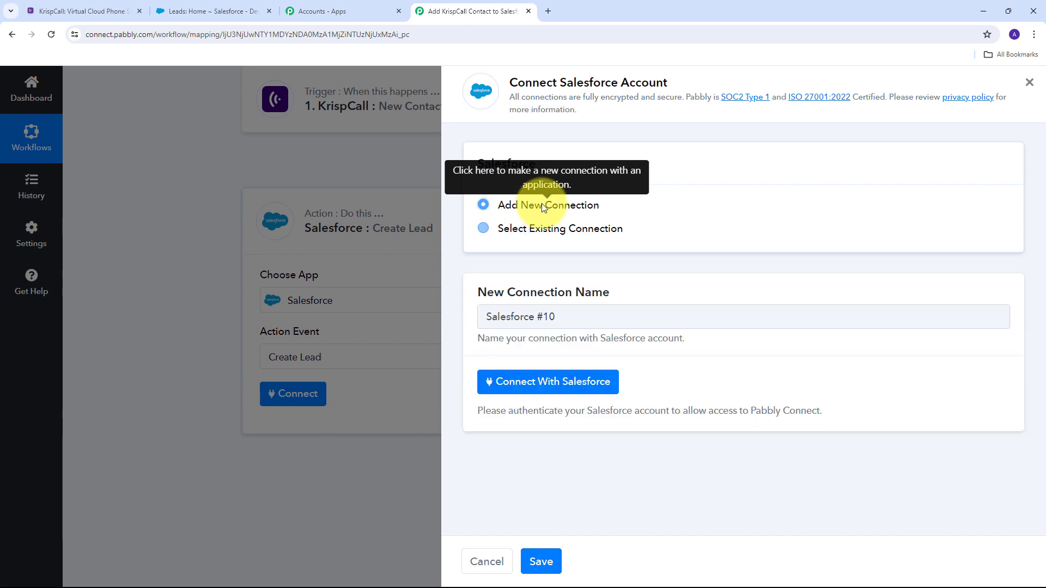
left_click(534, 381)
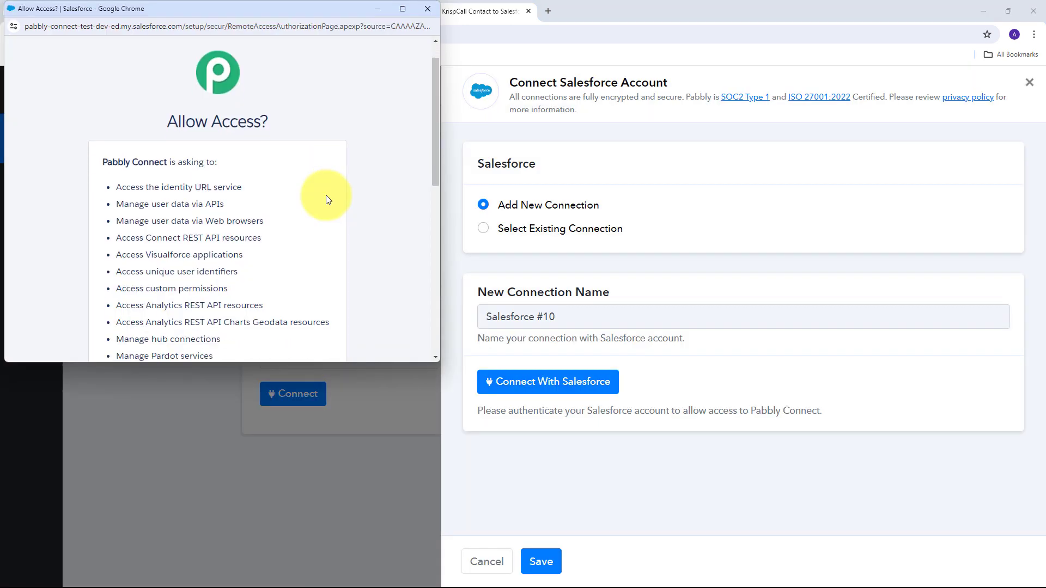
scroll(327, 196, "down", 10)
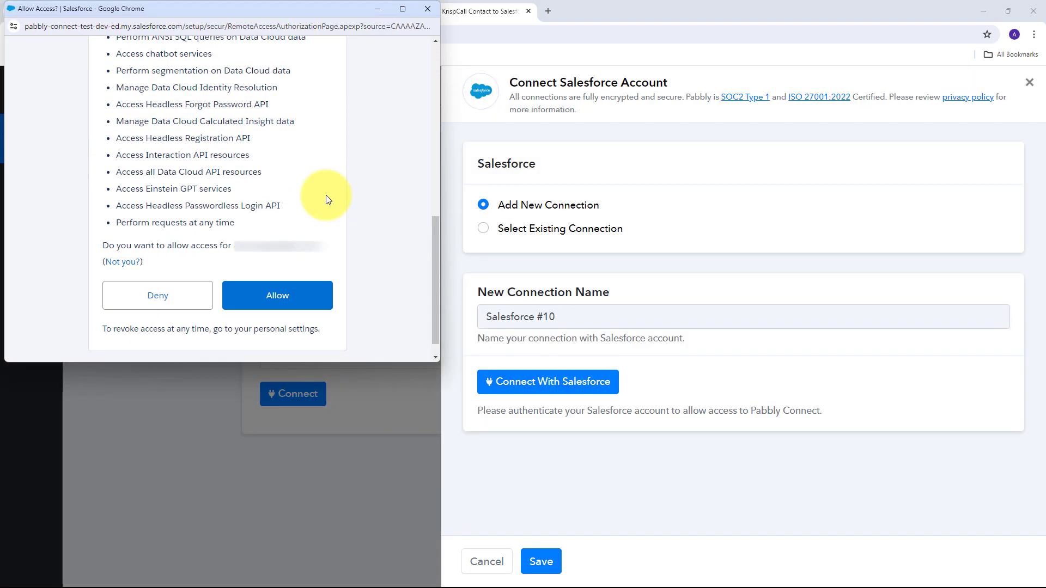
left_click(267, 300)
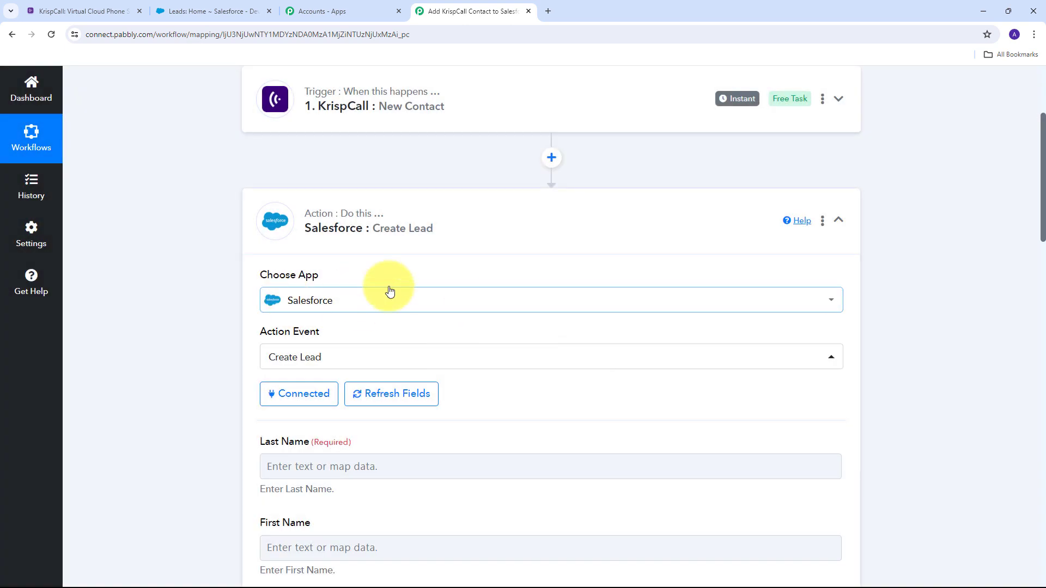
scroll(531, 240, "down", 3)
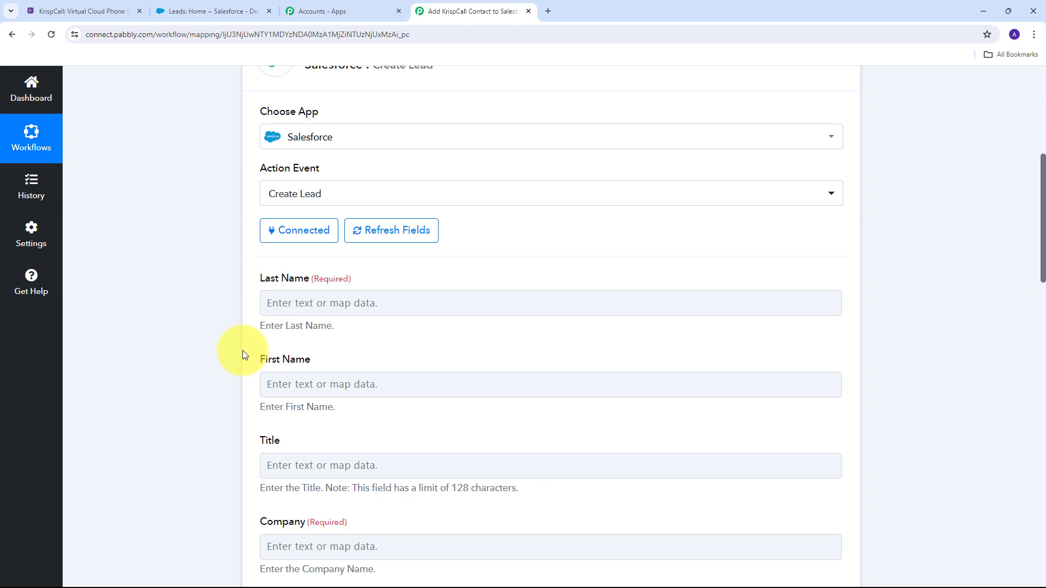
scroll(400, 316, "up", 6)
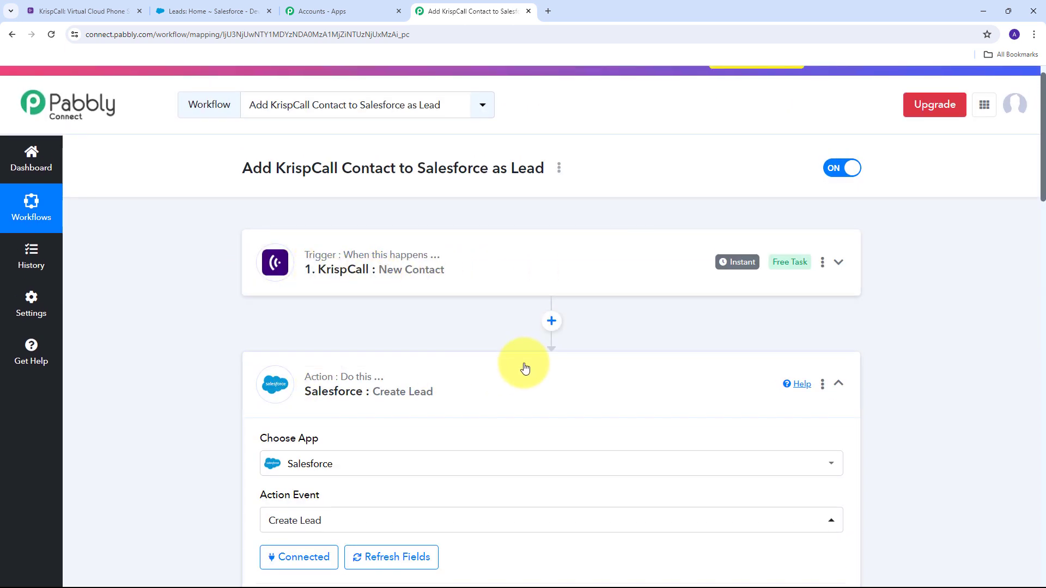
Insert a Text Formatter (Pabbly) step after the trigger with the Split Text event, and connect it.
left_click(552, 322)
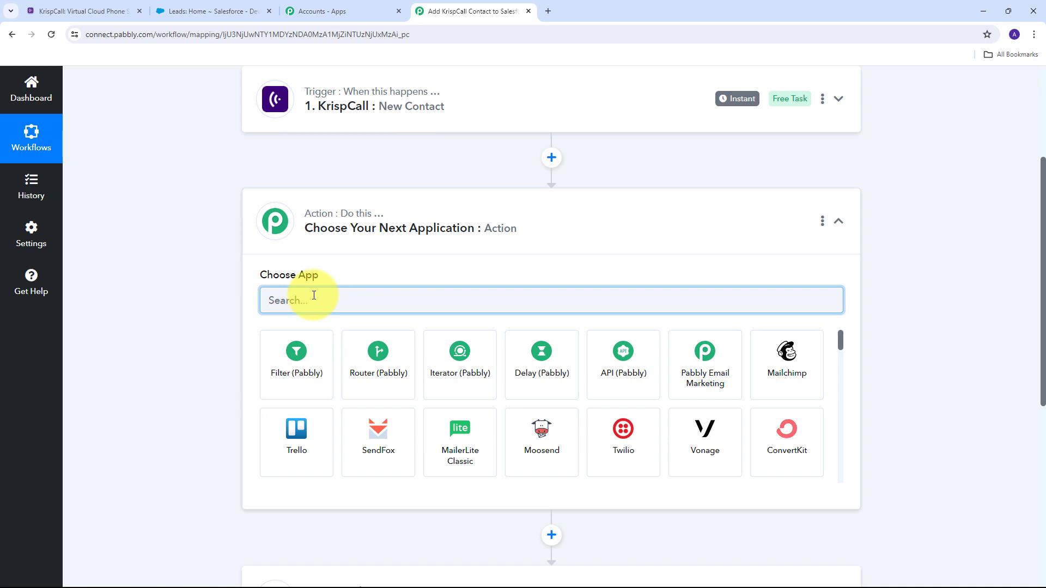
type("Text")
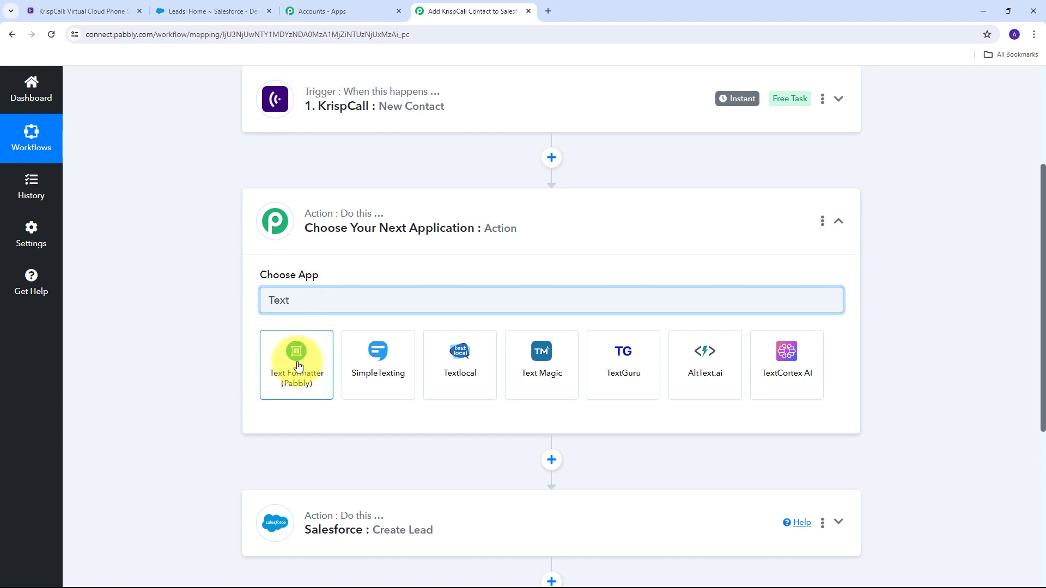
left_click(298, 366)
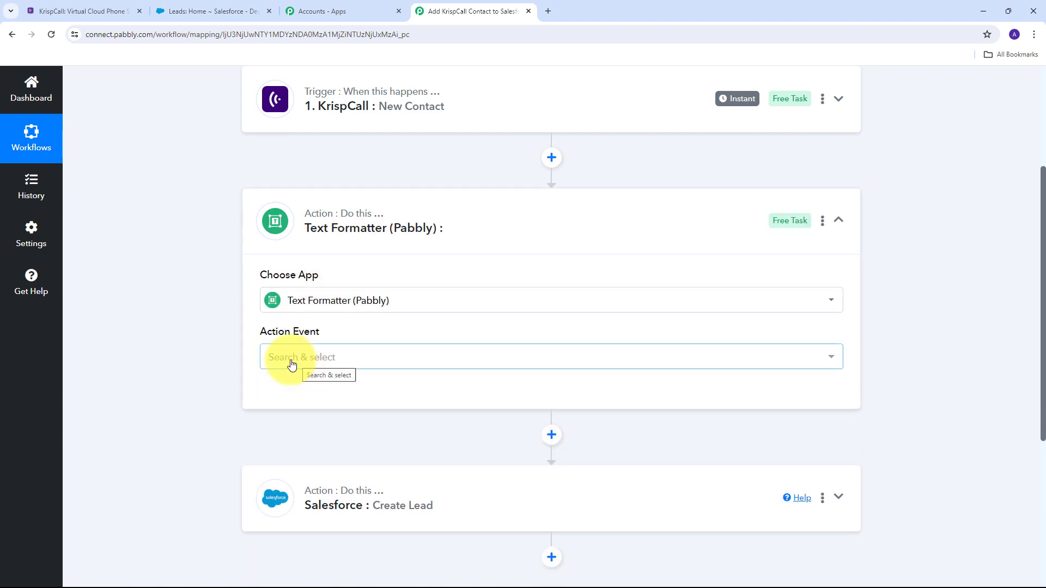
left_click(477, 362)
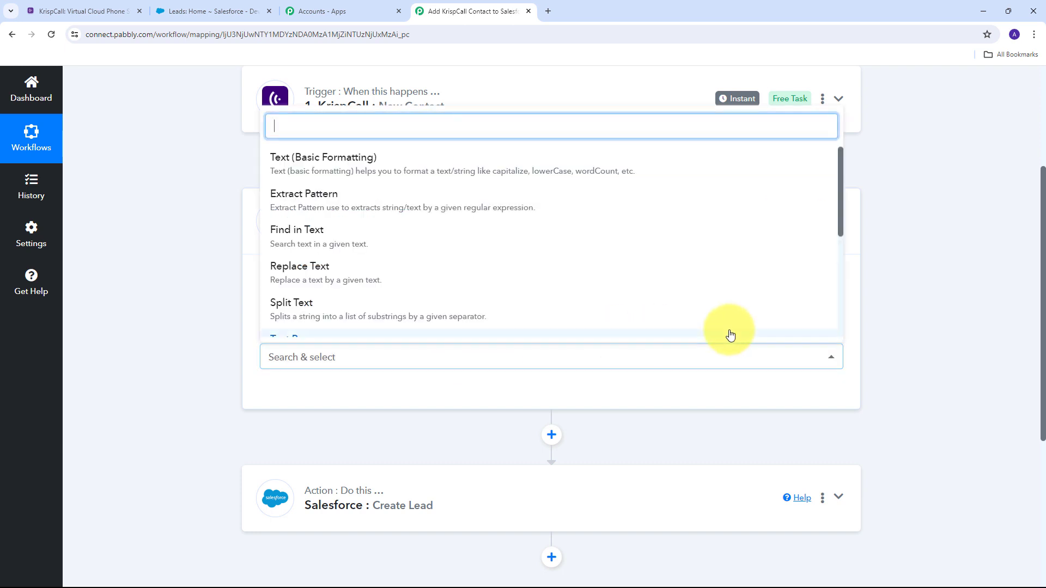
left_click(294, 315)
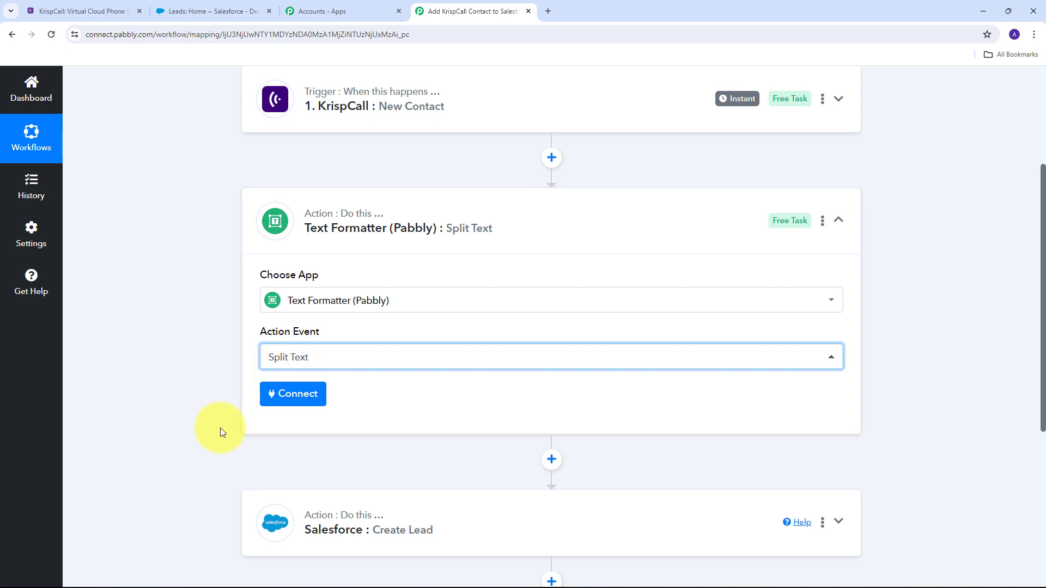
left_click(288, 395)
scroll(510, 343, "down", 4)
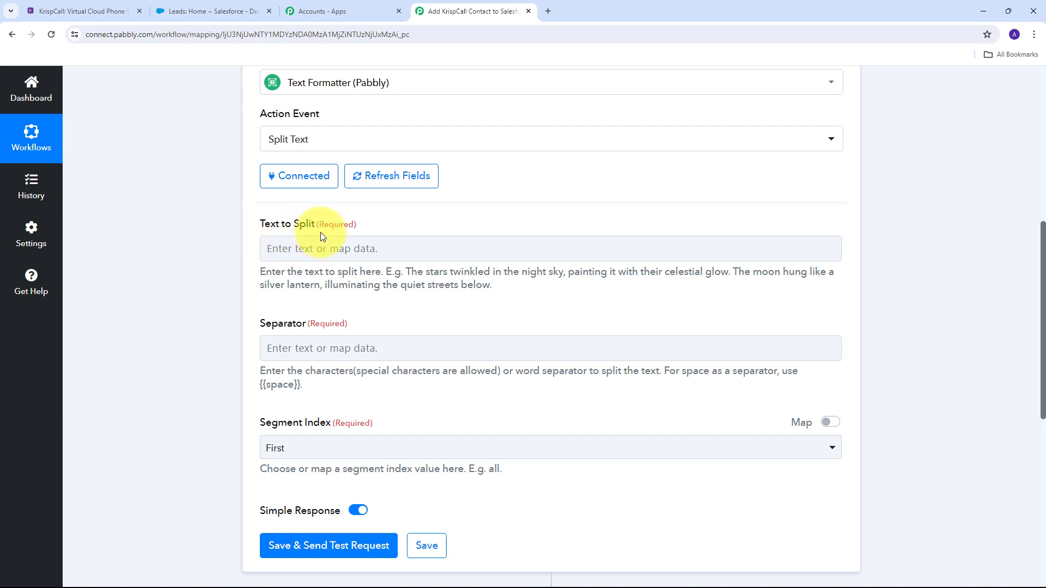
Map the KrispCall New Contact's Name into the Split Text step's Text to Split field.
left_click(315, 248)
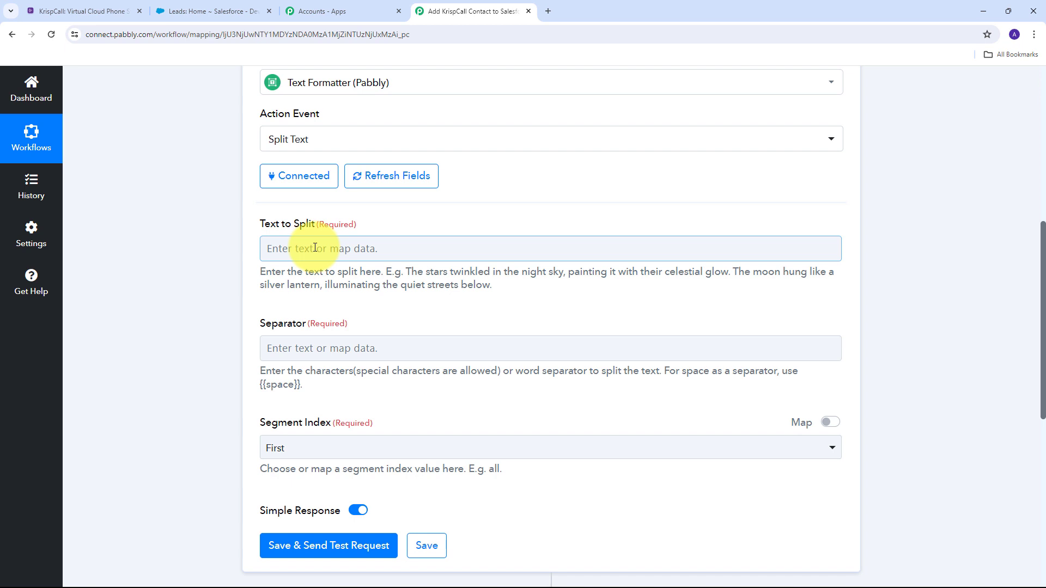
left_click(315, 248)
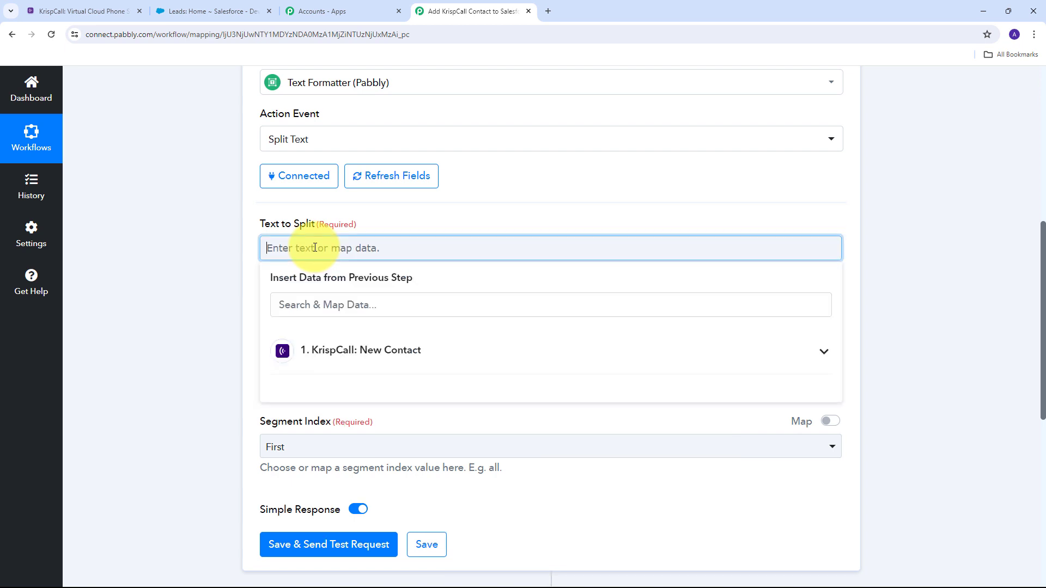
left_click(461, 355)
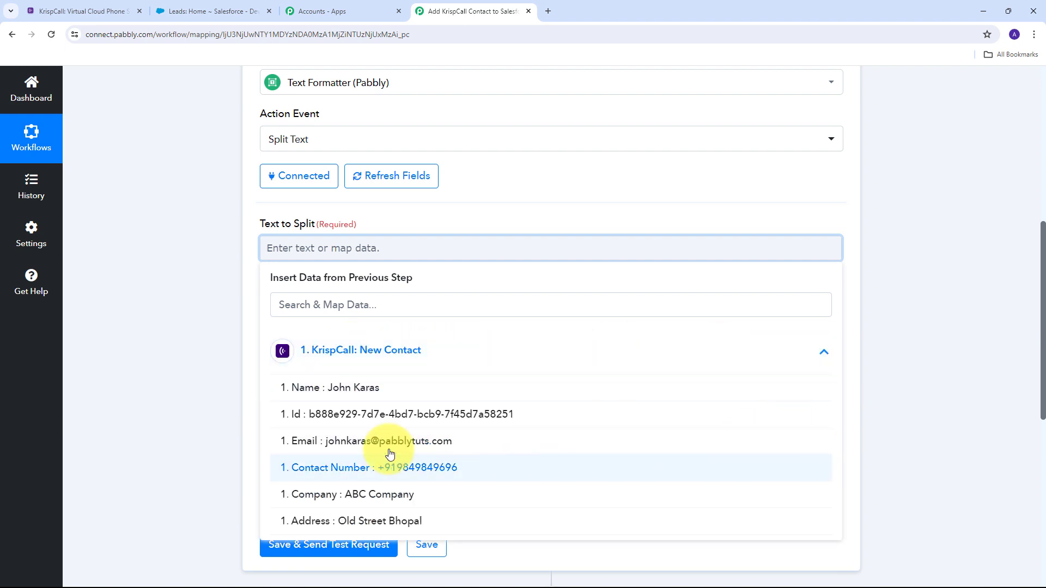
left_click(363, 388)
left_click(185, 319)
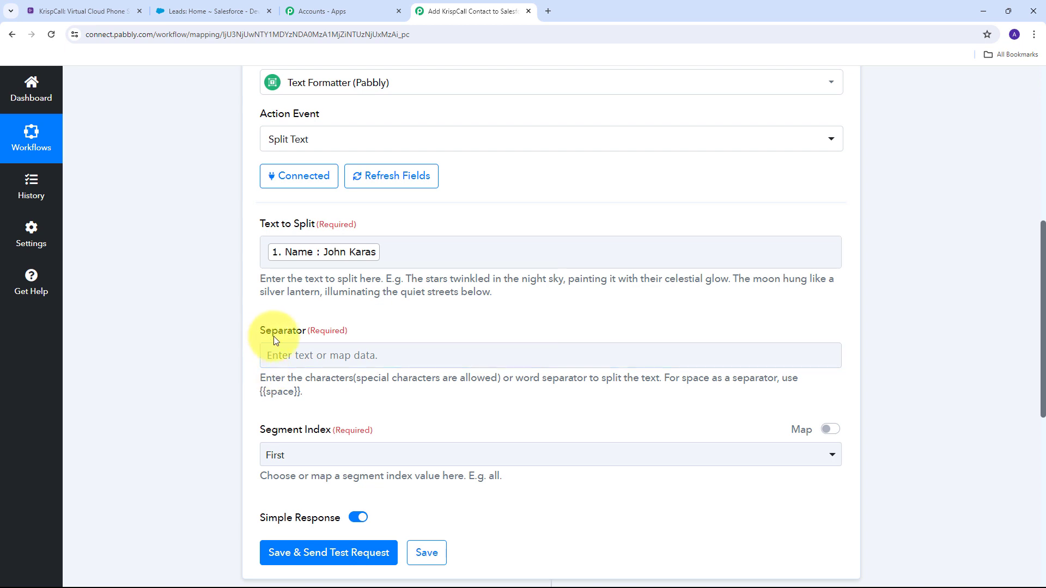
Set the Separator to {{space}} and the Segment Index to All.
left_click_drag(262, 392, 298, 391)
left_click(317, 360)
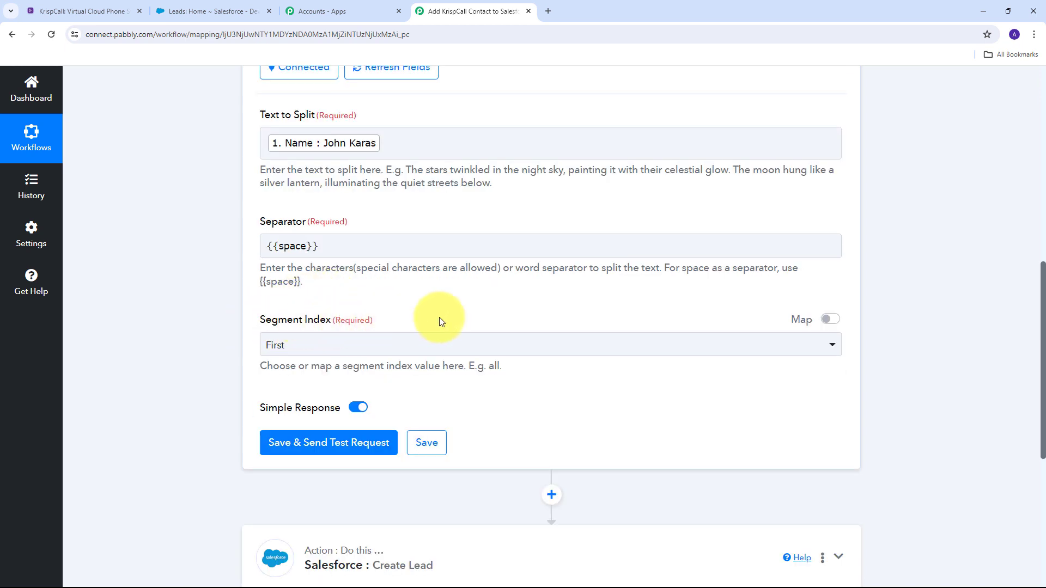
left_click(558, 339)
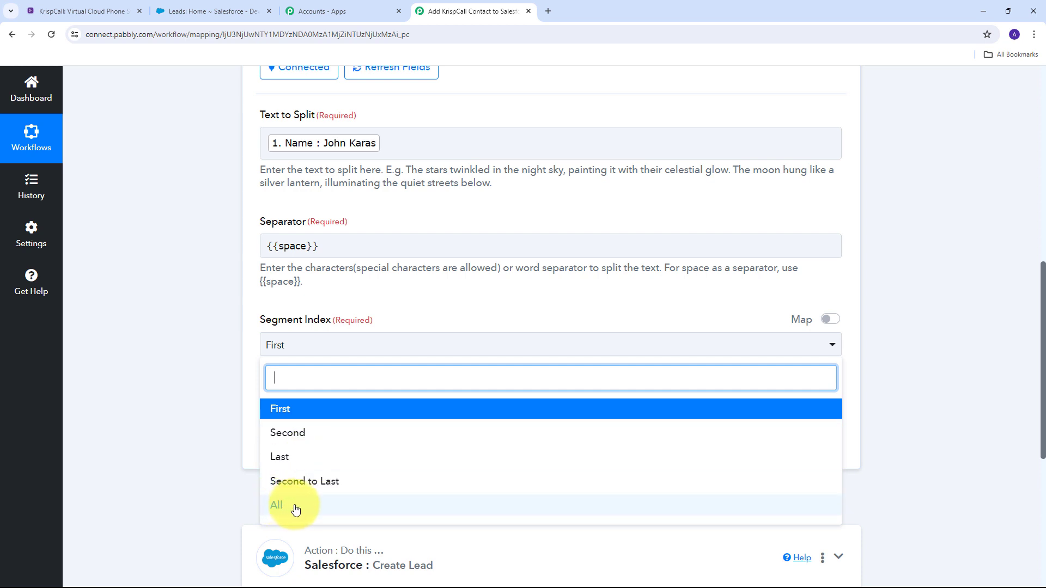
left_click(324, 507)
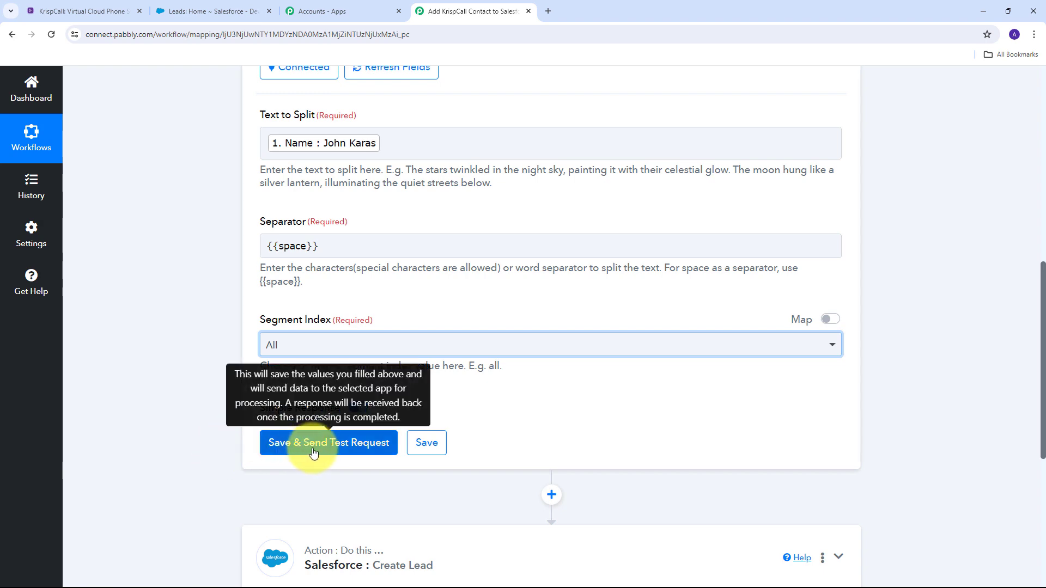
Save and test the Split Text step, confirming first and last name come back as Result 0 and Result 1.
left_click(352, 450)
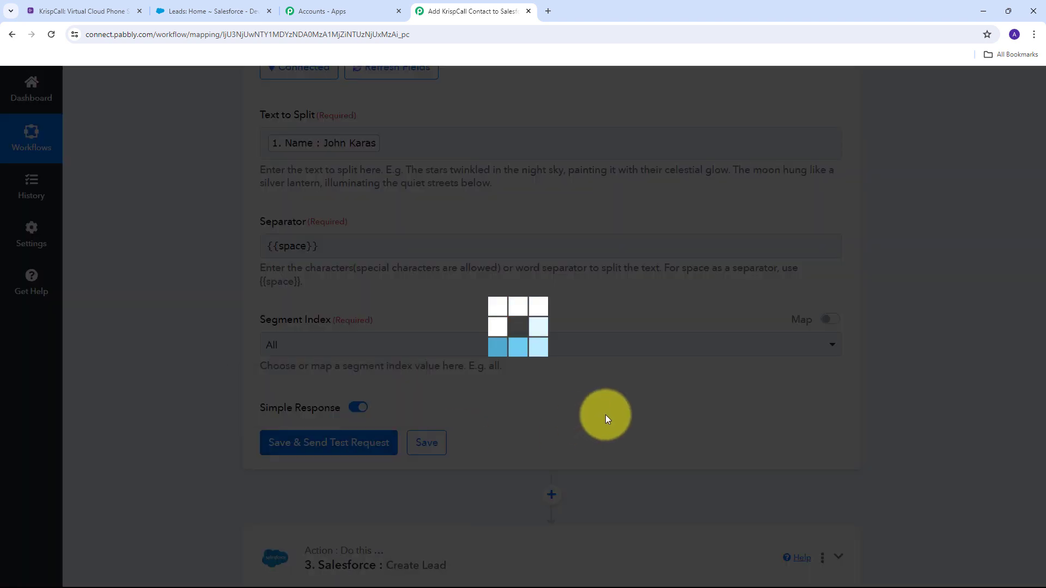
scroll(696, 367, "down", 4)
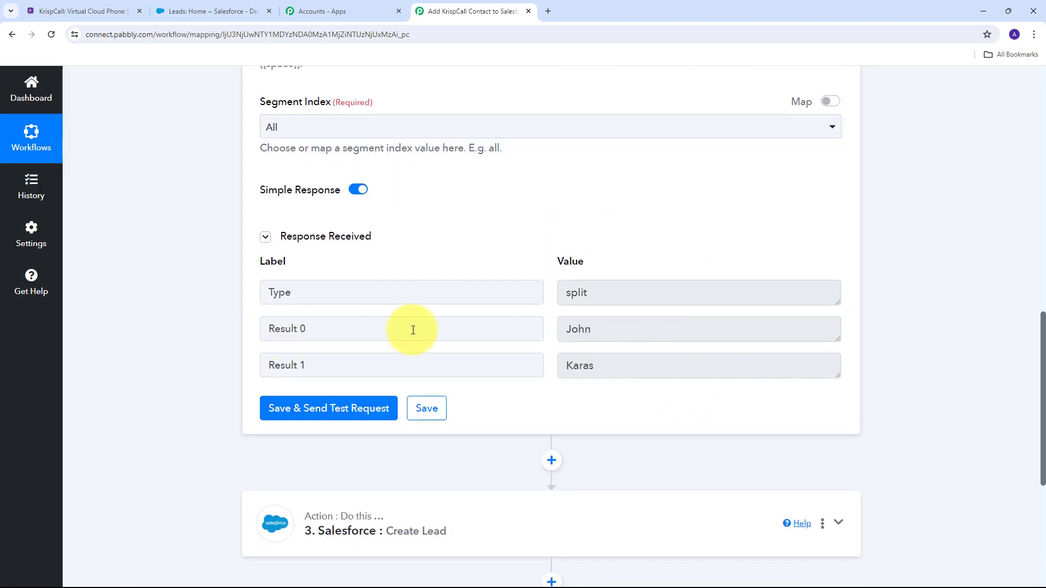
left_click_drag(684, 327, 536, 327)
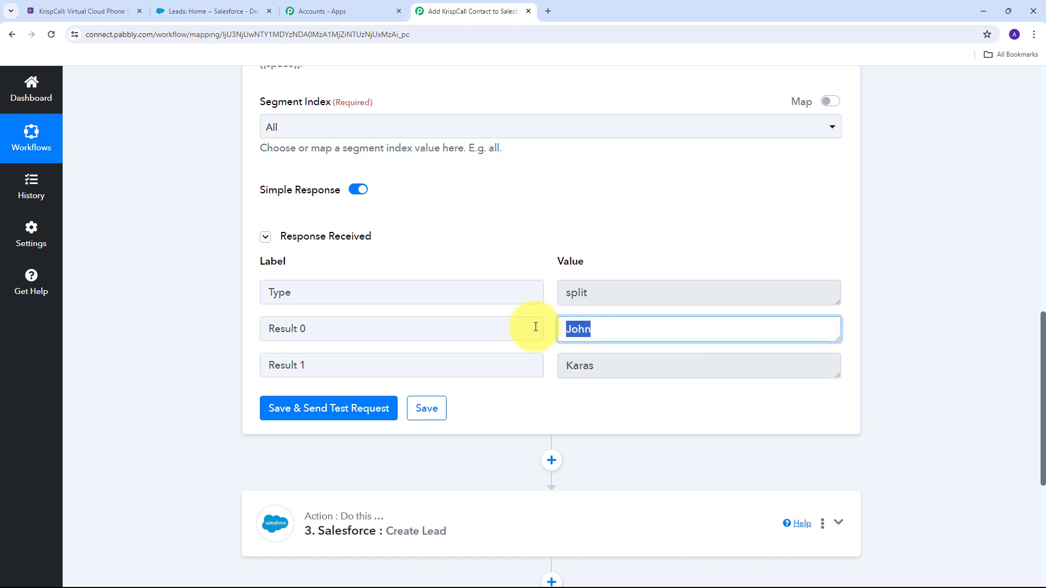
left_click_drag(665, 364, 460, 371)
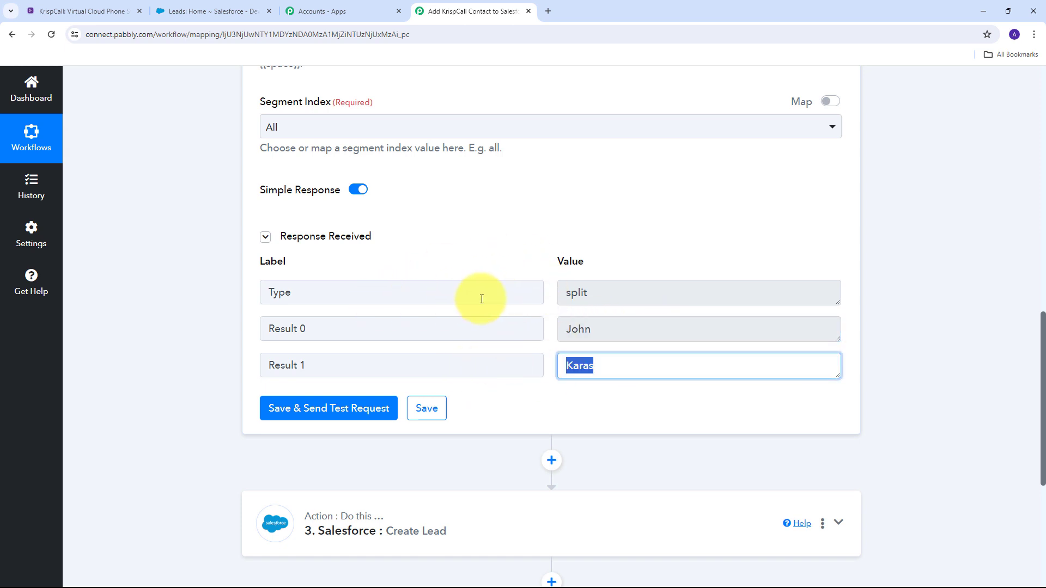
scroll(763, 356, "down", 3)
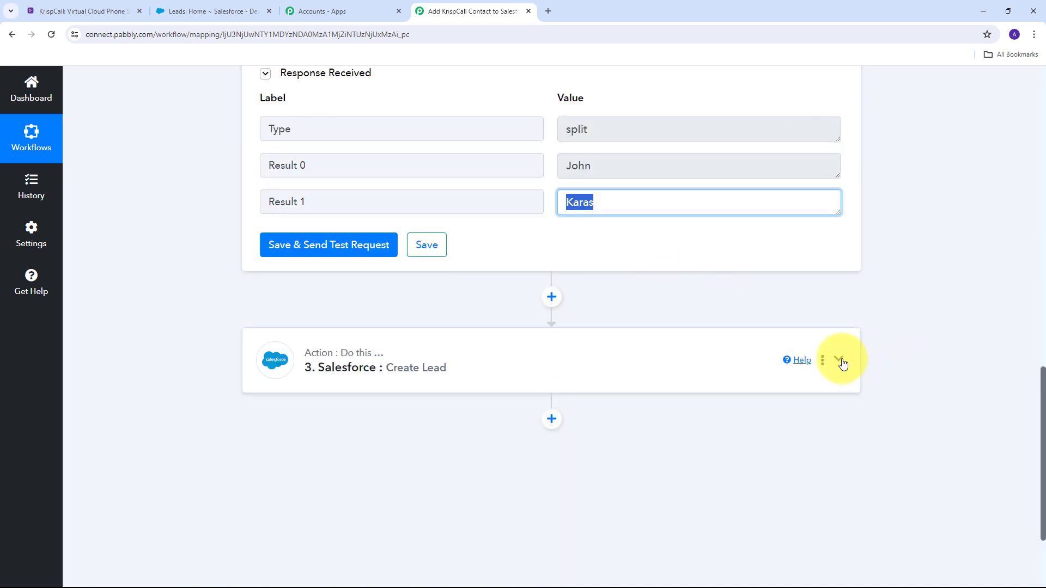
In the Salesforce Create Lead step, map split Result 1 to Last Name and Result 0 to First Name.
left_click(839, 361)
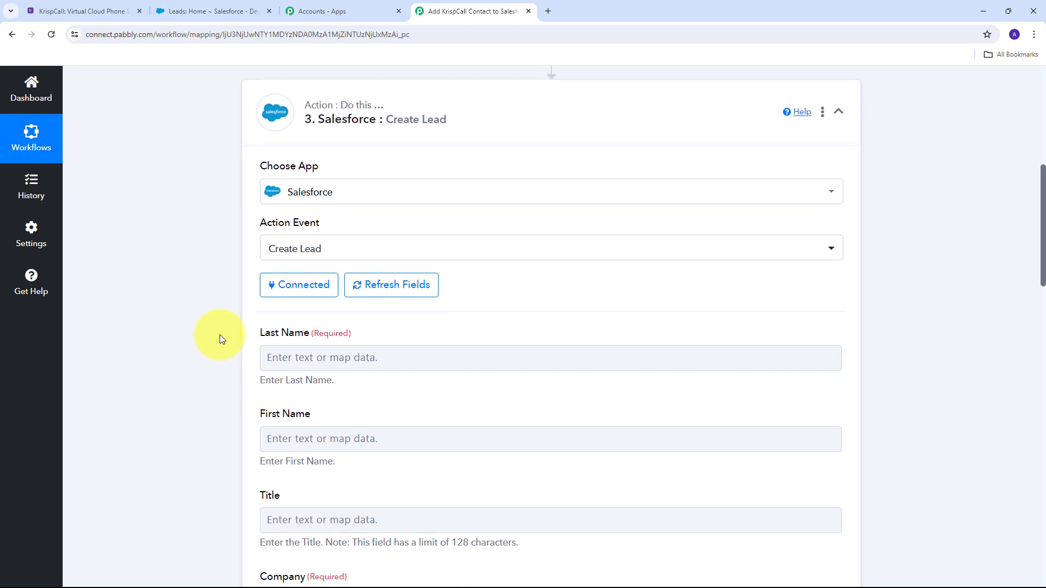
left_click(283, 356)
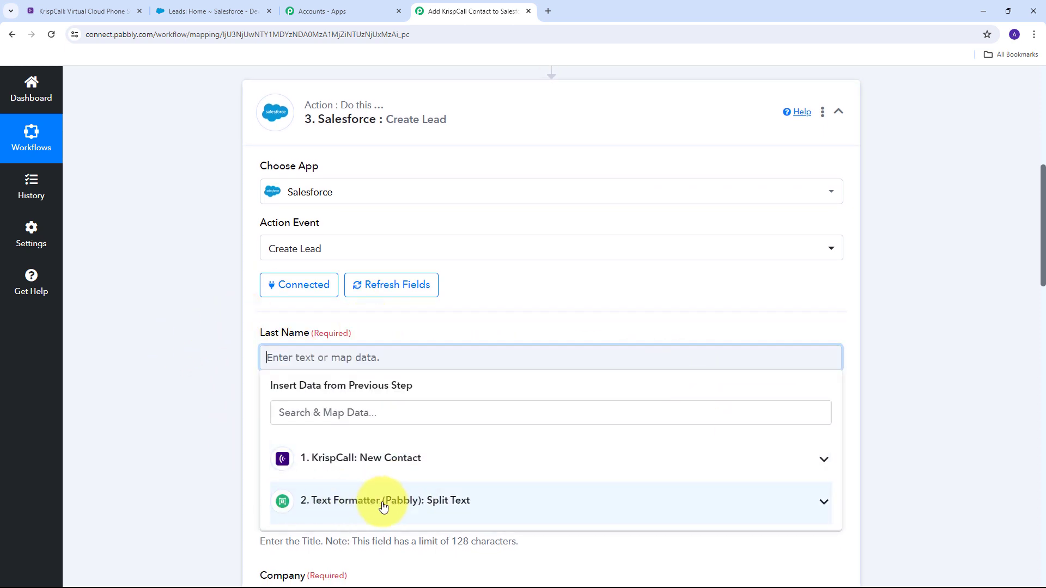
left_click(488, 498)
scroll(556, 436, "down", 2)
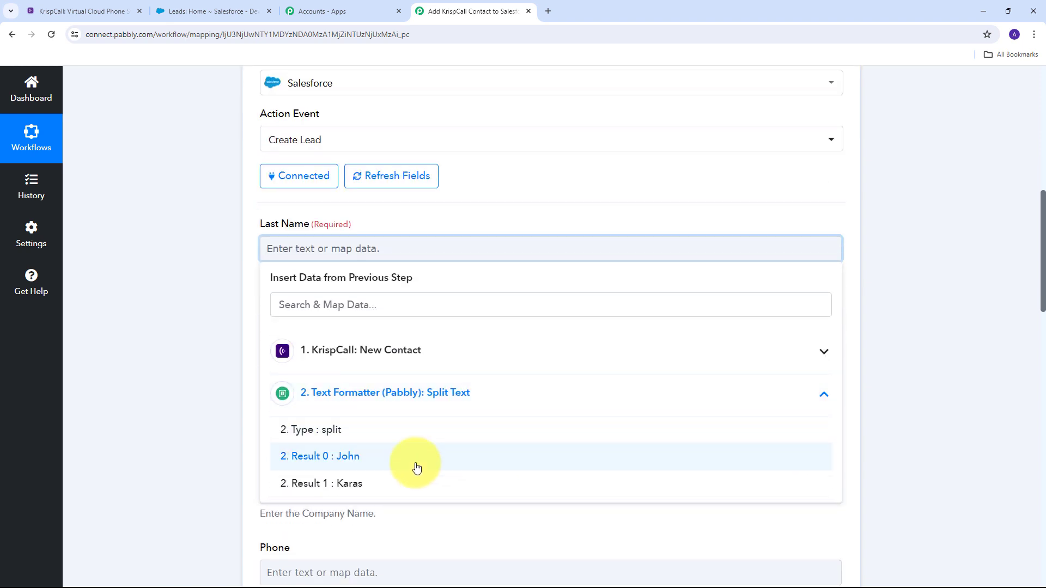
left_click(359, 485)
left_click(181, 314)
scroll(345, 304, "down", 1)
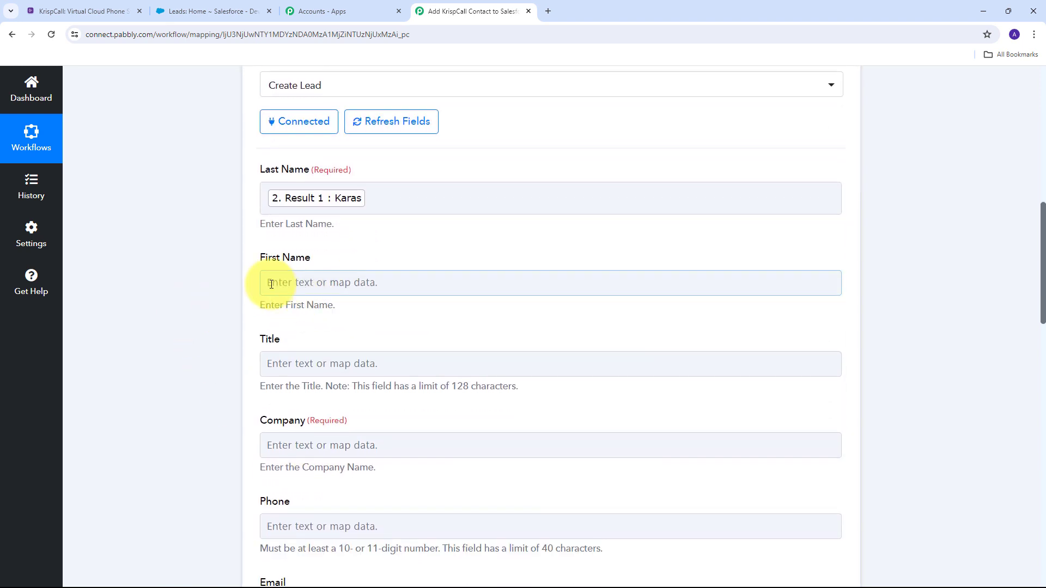
left_click(322, 285)
left_click(256, 310)
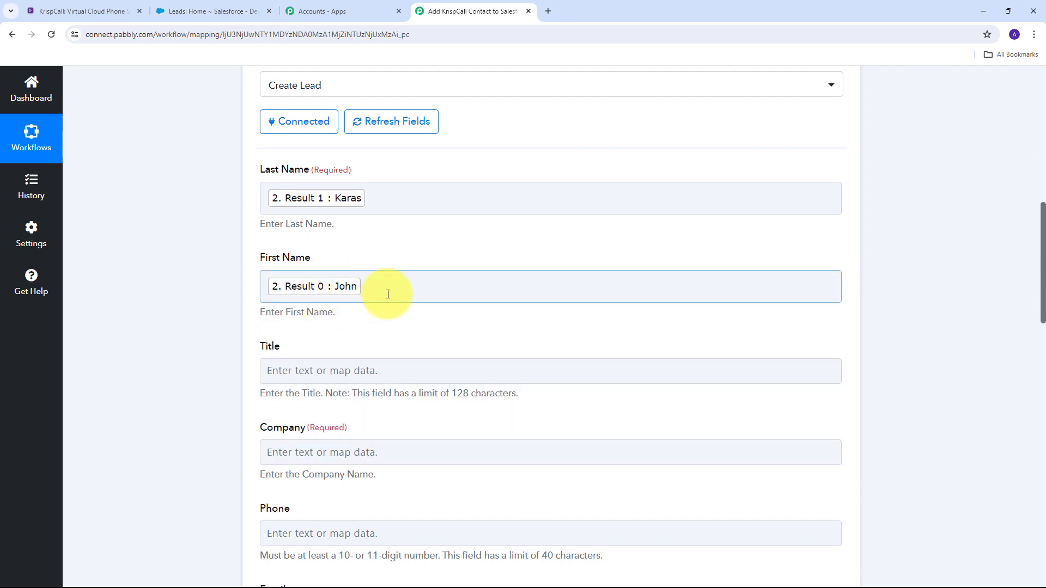
scroll(387, 294, "down", 2)
Map the KrispCall contact's Company into the lead's Company field.
left_click(345, 341)
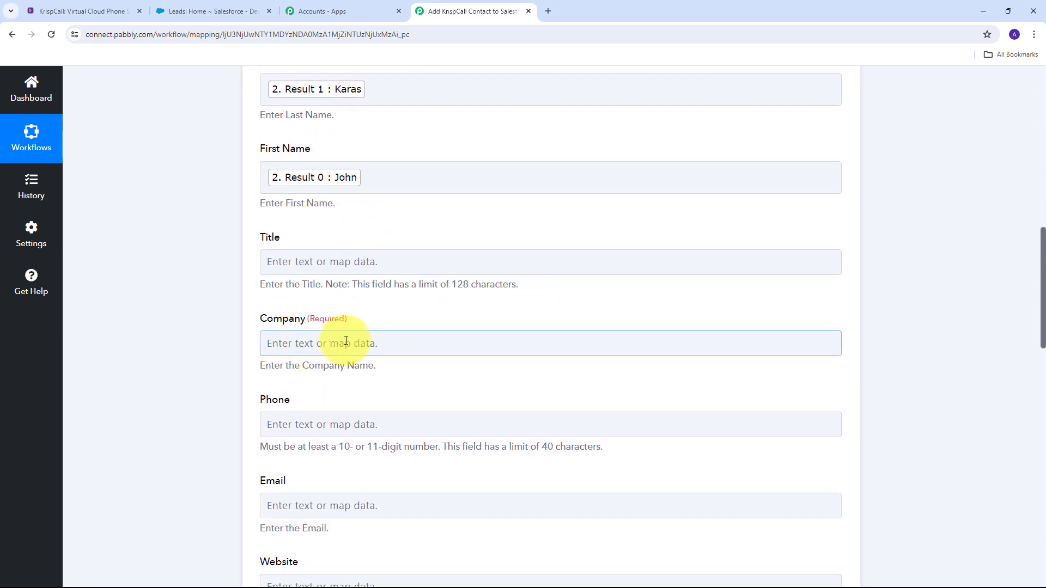
left_click(279, 344)
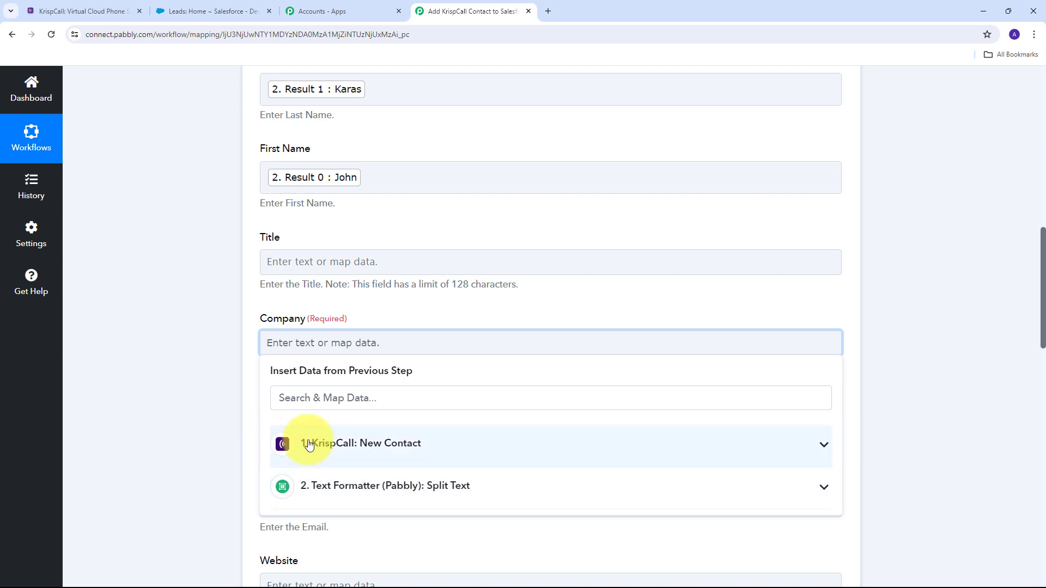
left_click(441, 446)
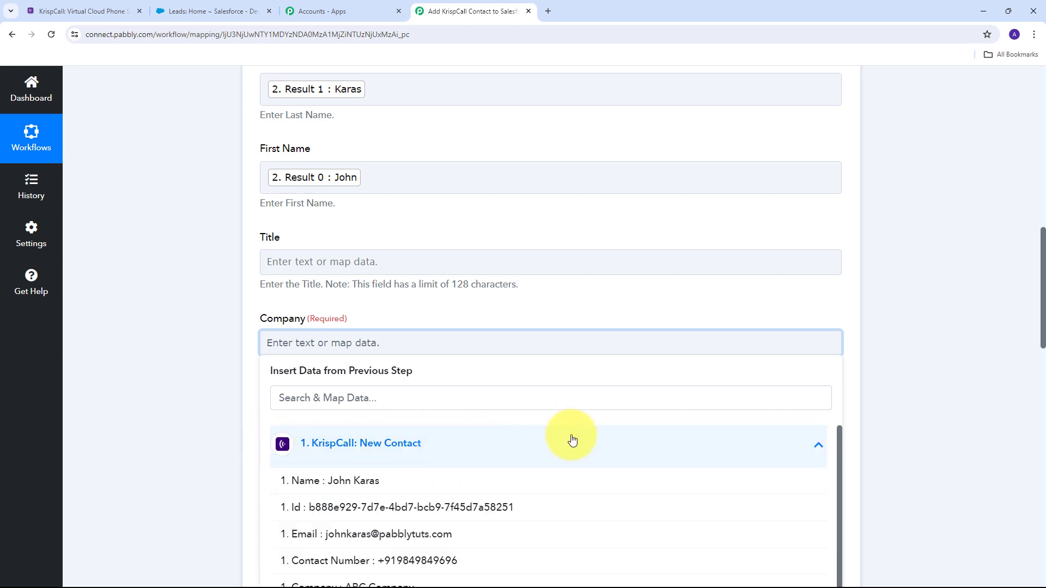
scroll(544, 469, "down", 1)
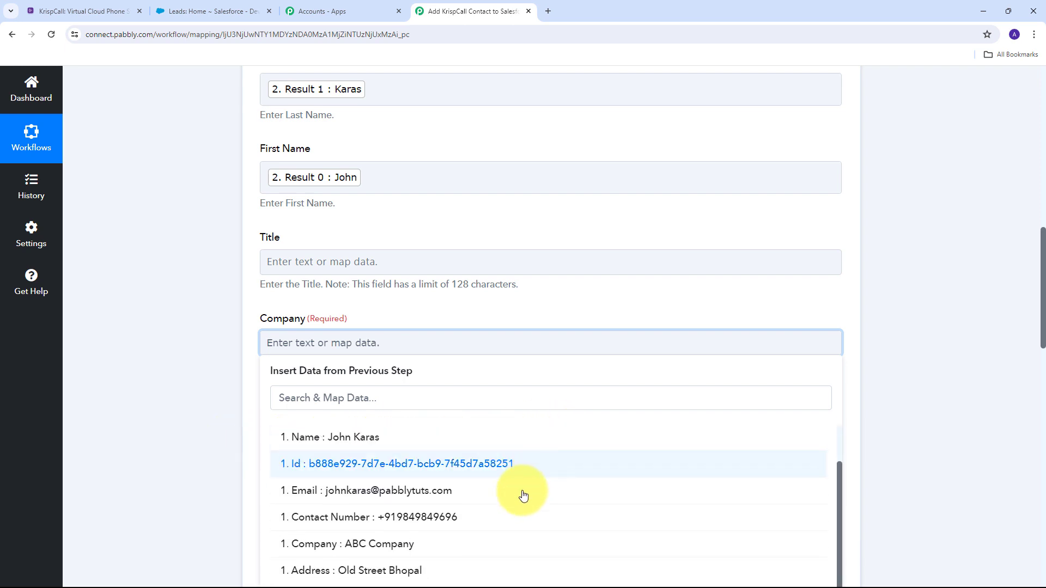
left_click(389, 545)
scroll(216, 249, "down", 3)
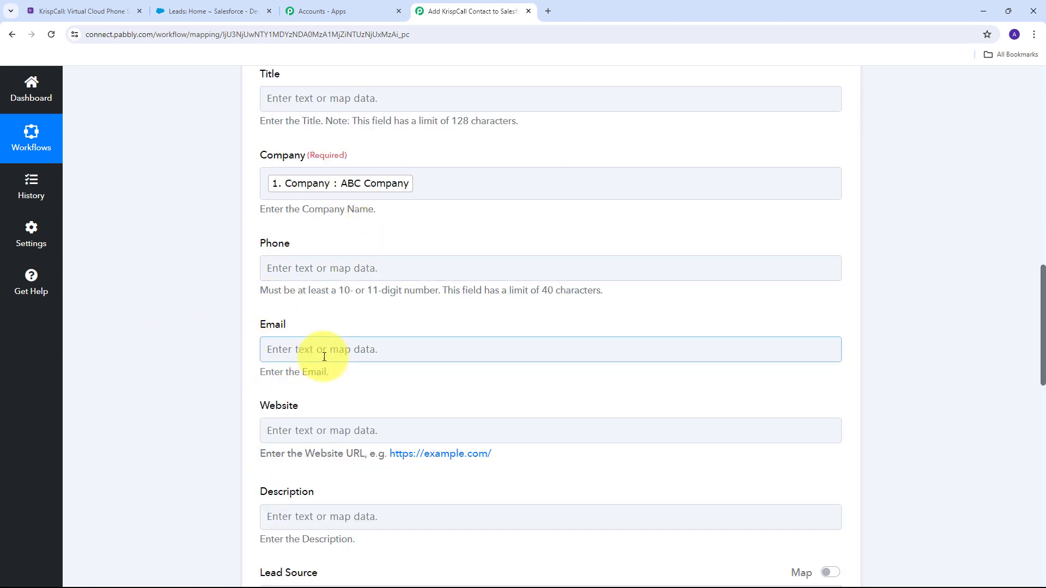
Map the KrispCall contact's Contact Number into the lead's Phone field.
left_click(318, 267)
left_click(318, 267)
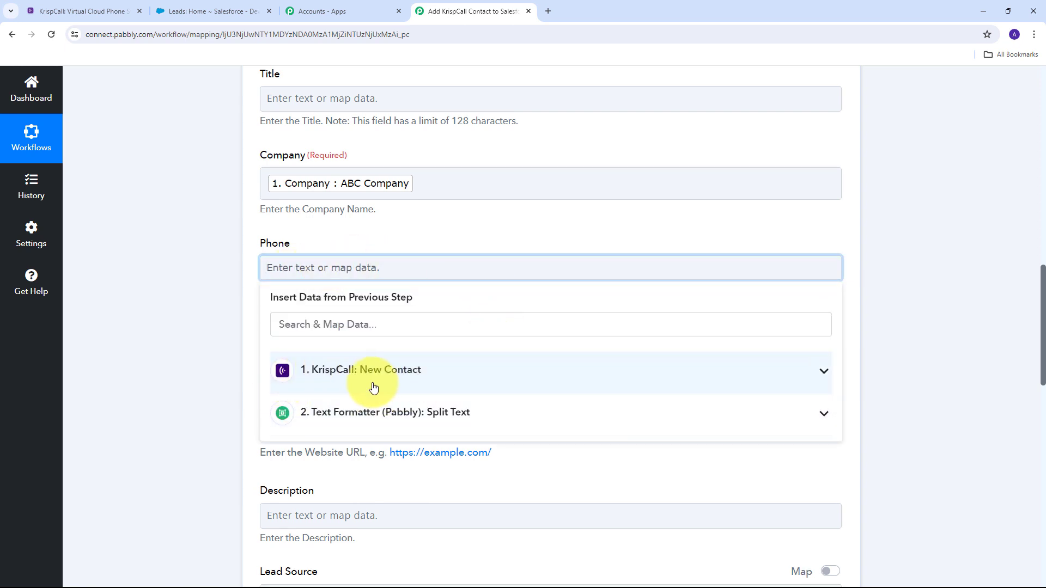
left_click(428, 376)
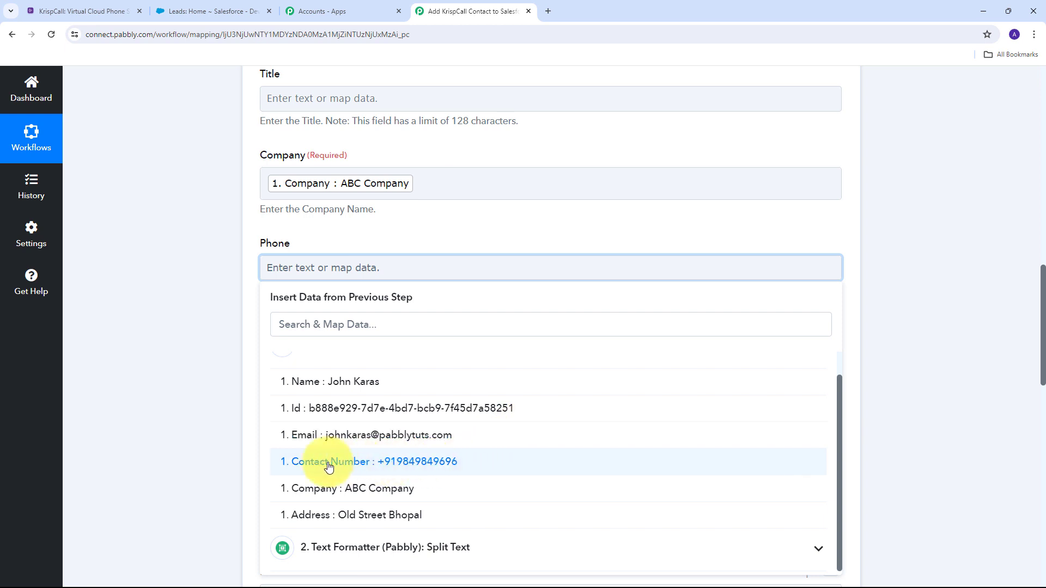
left_click(424, 466)
left_click(201, 310)
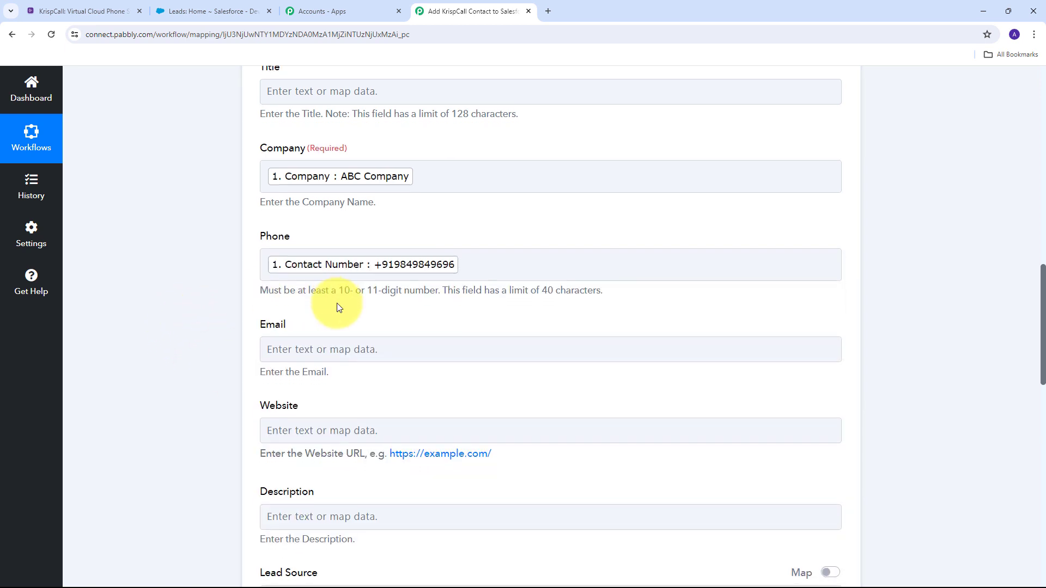
scroll(327, 302, "down", 1)
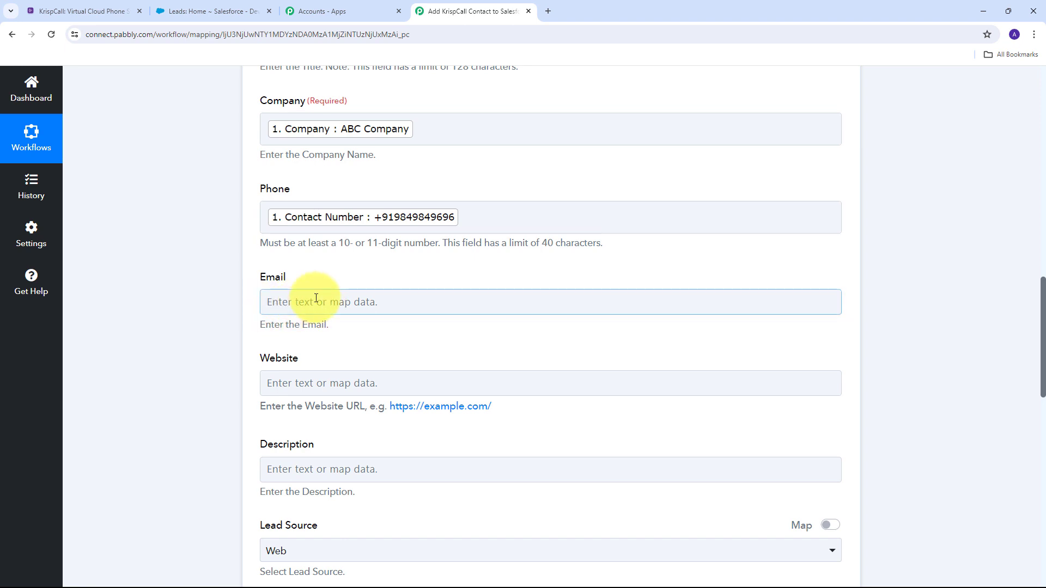
Map the KrispCall contact's Email into the lead's Email field.
left_click(306, 301)
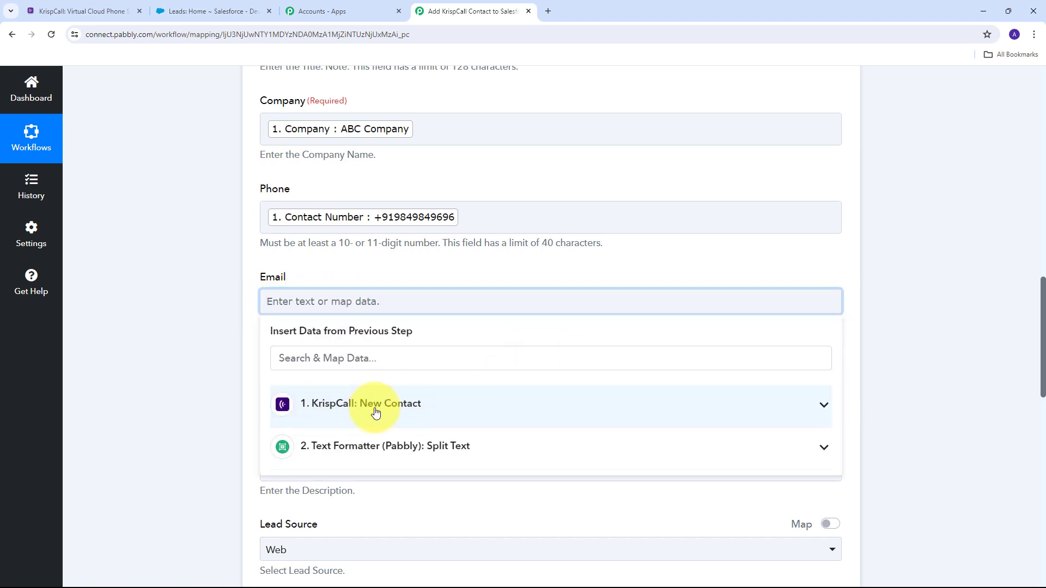
left_click(427, 413)
scroll(490, 441, "down", 1)
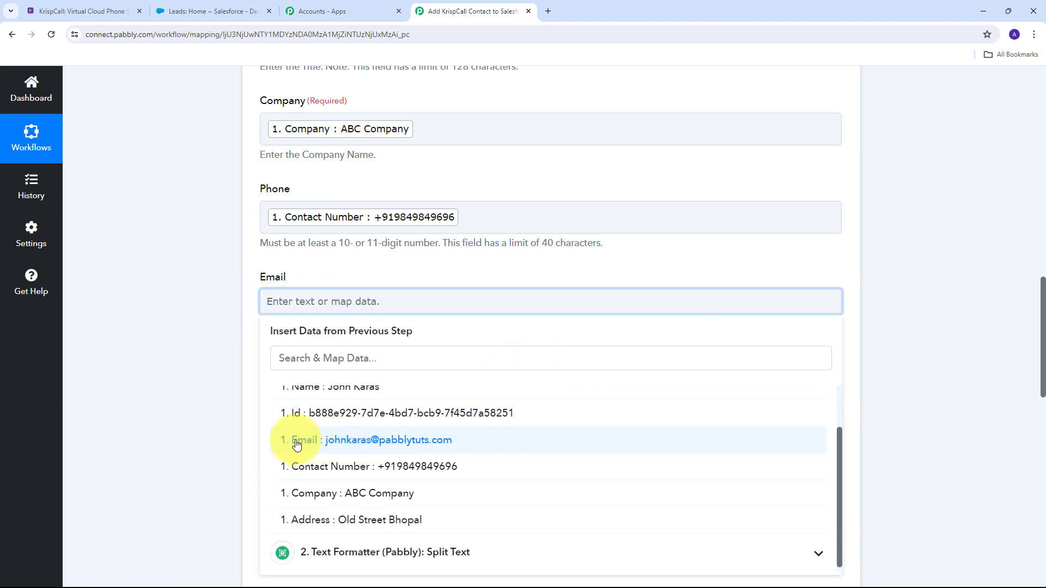
left_click(383, 440)
scroll(361, 292, "down", 10)
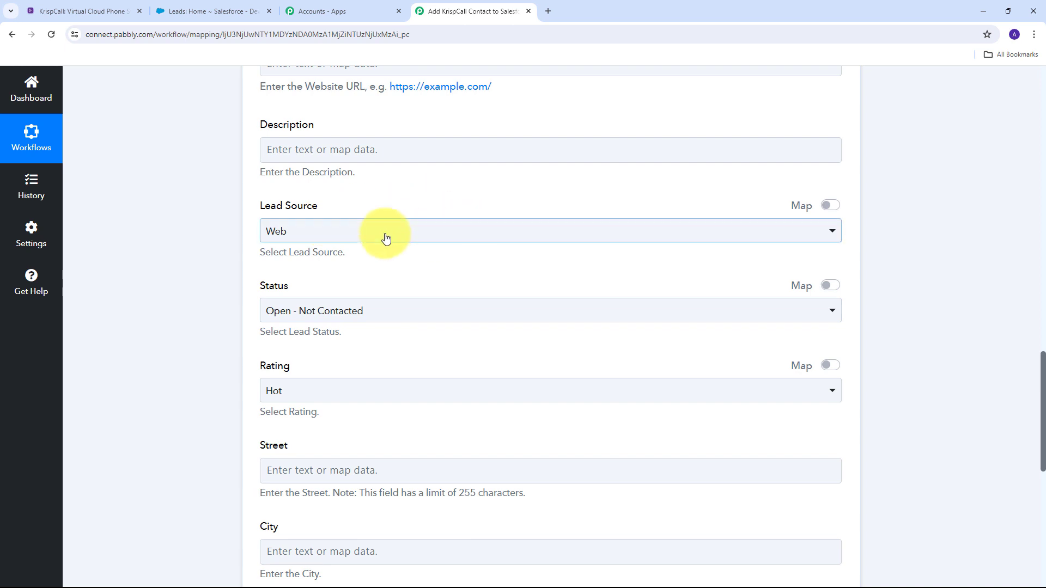
left_click(537, 233)
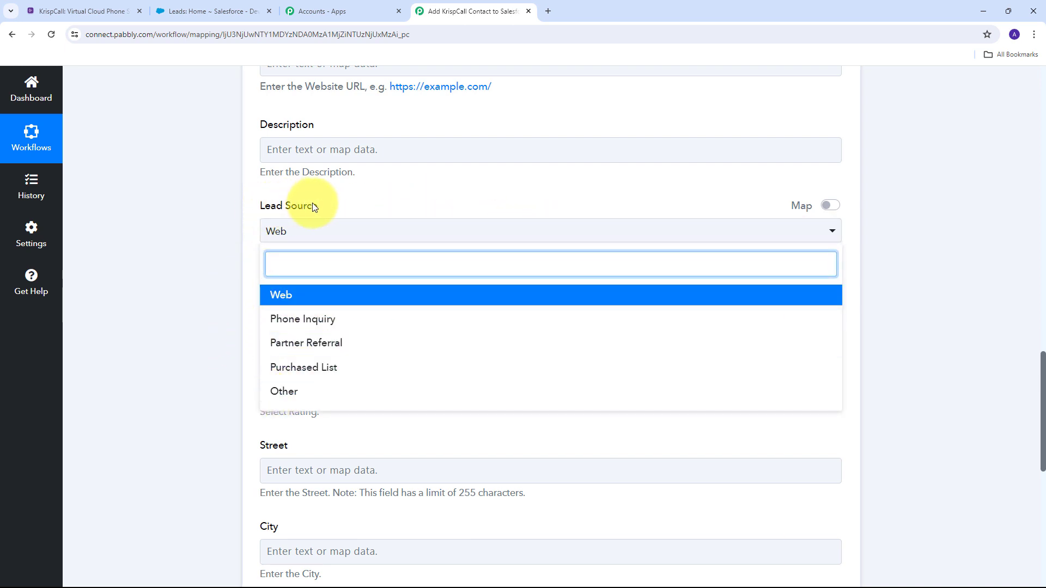
left_click(281, 391)
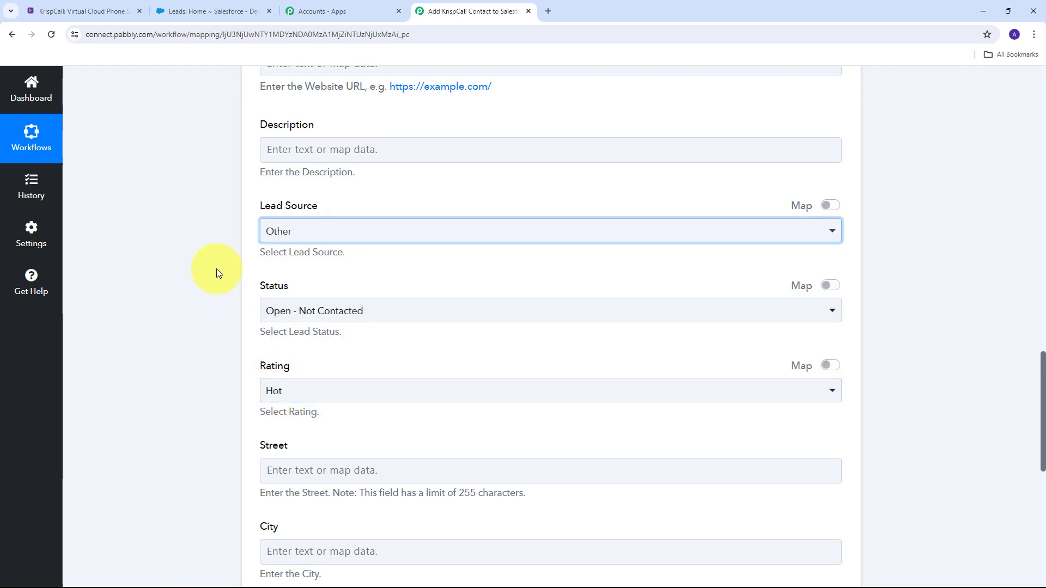
left_click(339, 310)
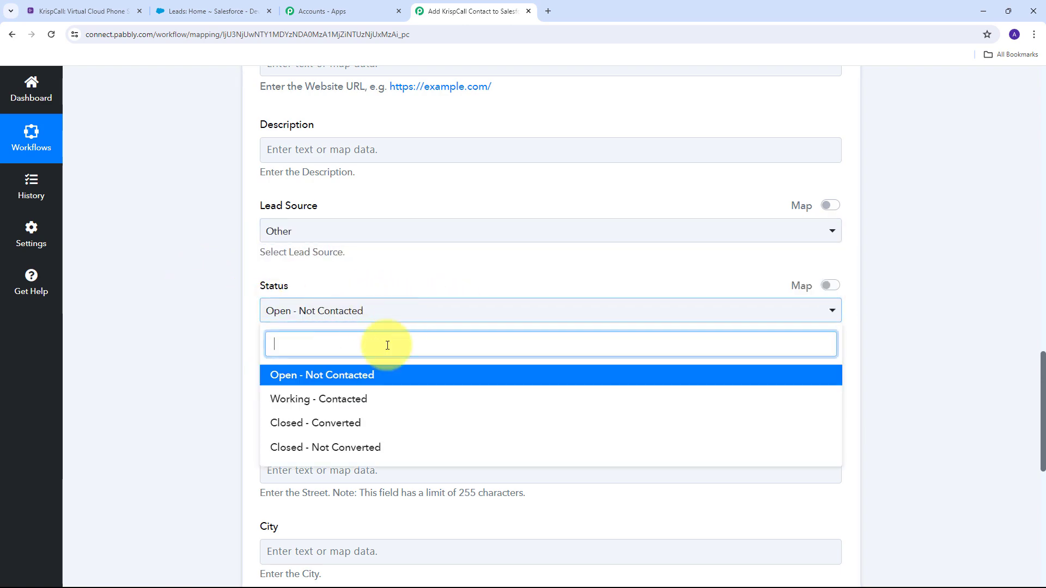
left_click(285, 381)
scroll(456, 334, "up", 10)
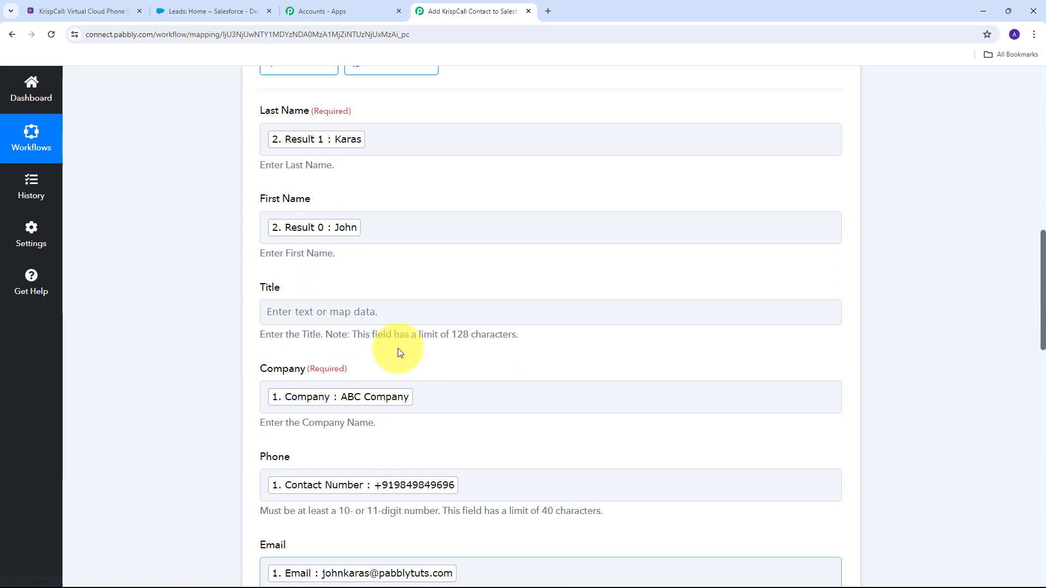
scroll(245, 280, "up", 2)
scroll(234, 228, "down", 2)
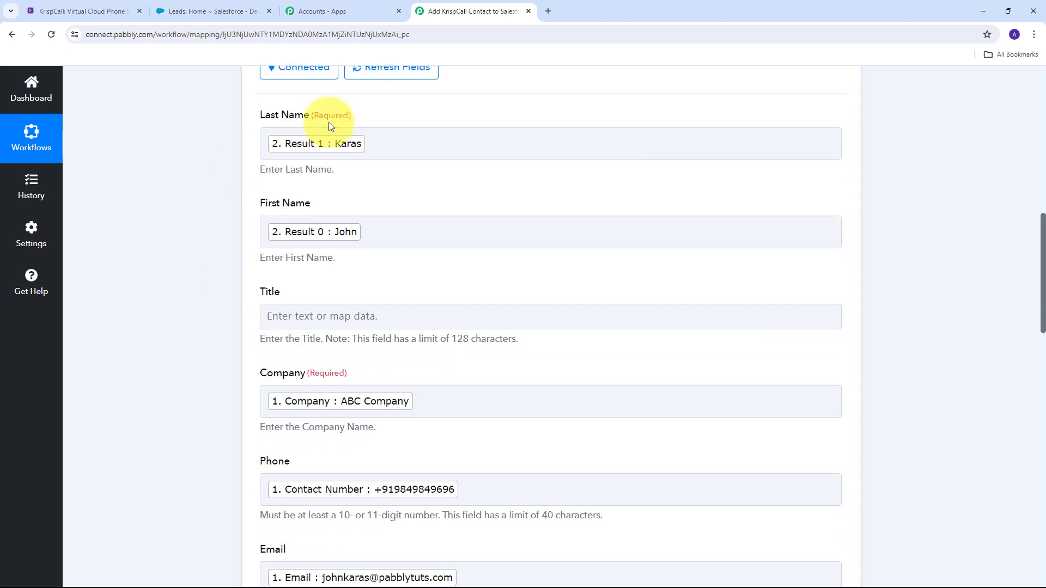
scroll(226, 304, "down", 2)
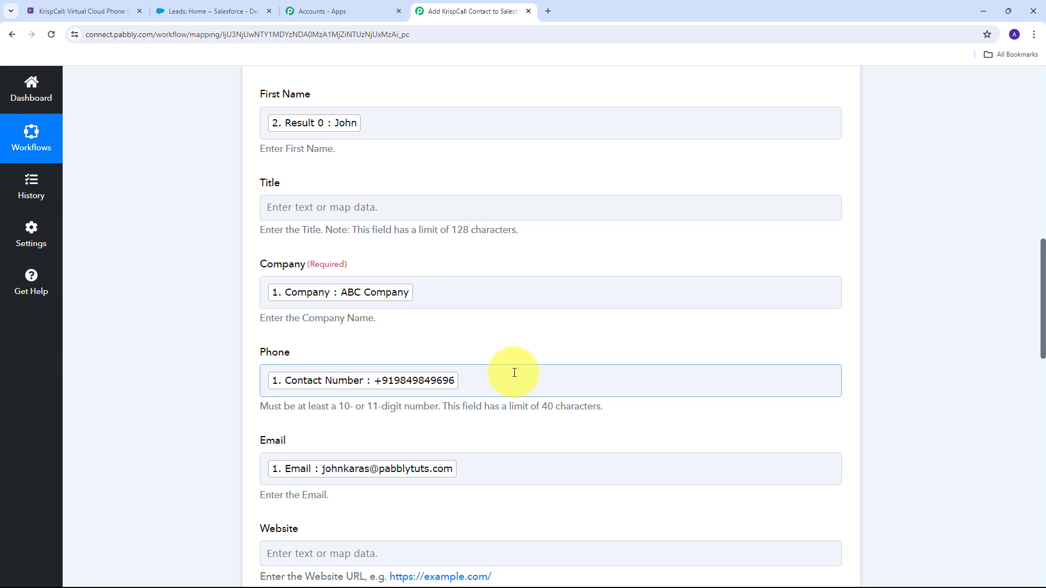
scroll(512, 370, "up", 2)
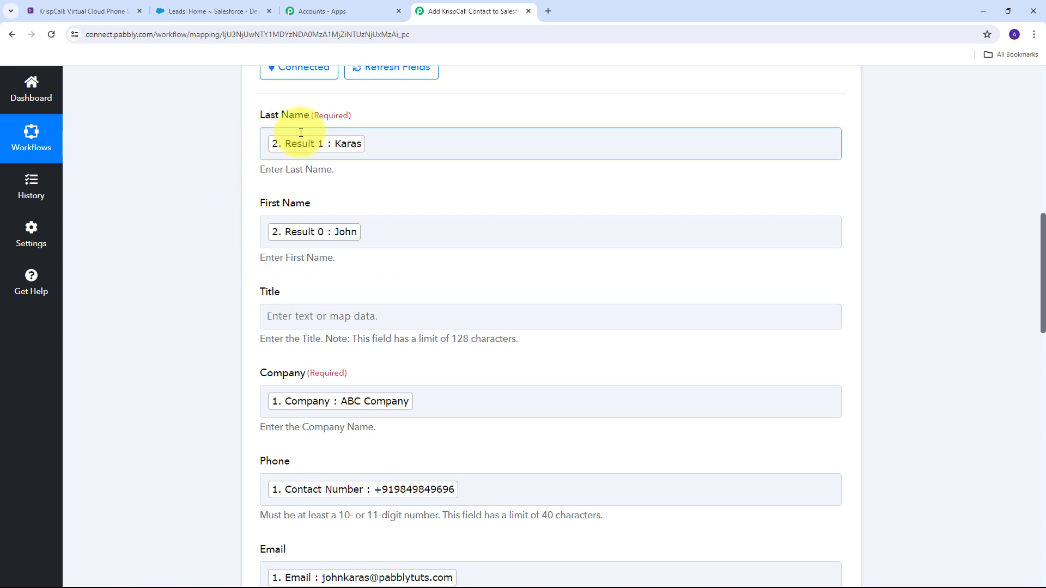
scroll(484, 401, "down", 3)
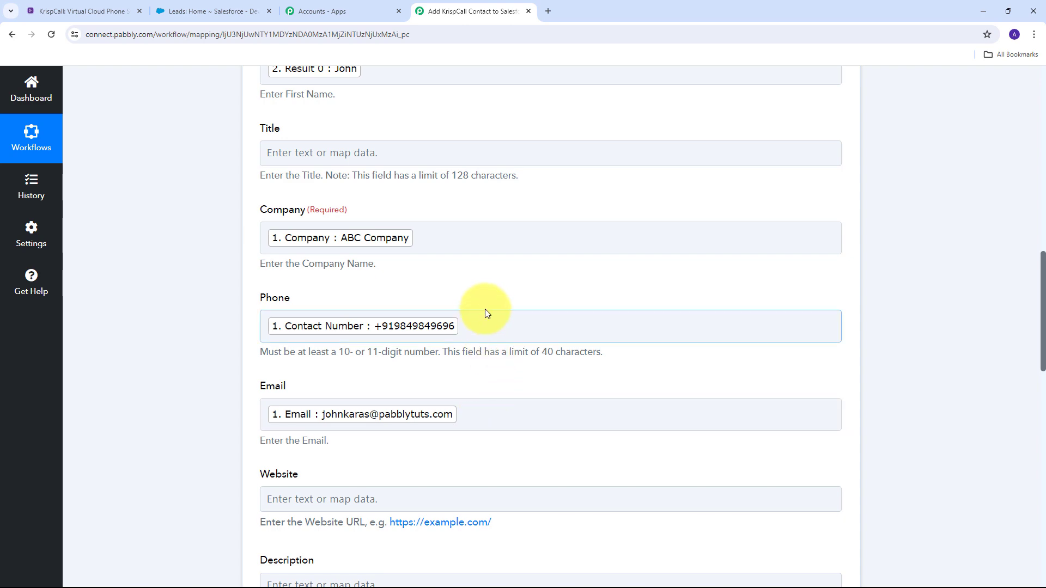
scroll(503, 300, "down", 7)
scroll(504, 304, "down", 9)
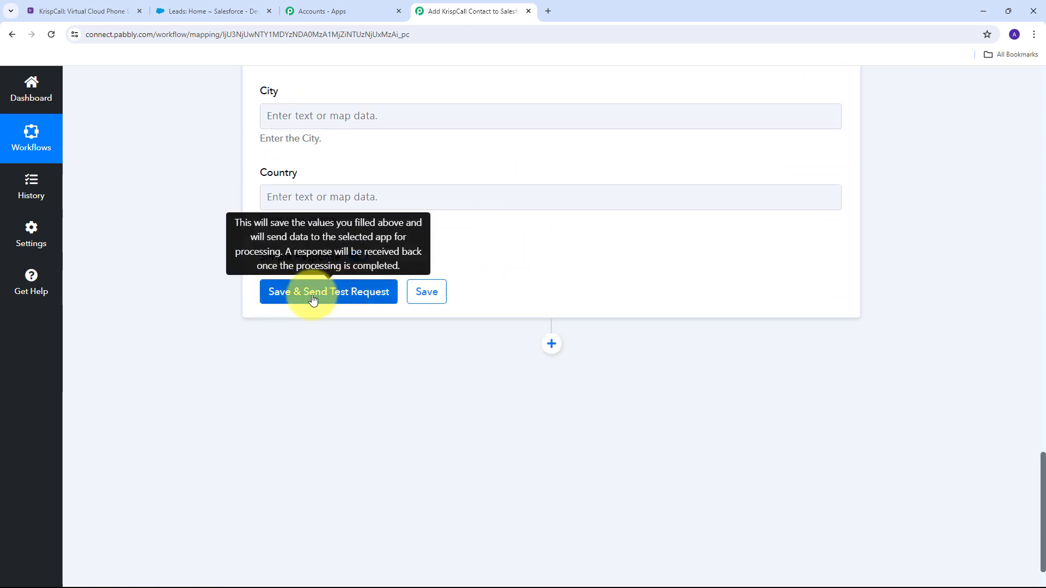
Save the Create Lead step and send a test, getting back a new lead Id with Success 1.
left_click(314, 299)
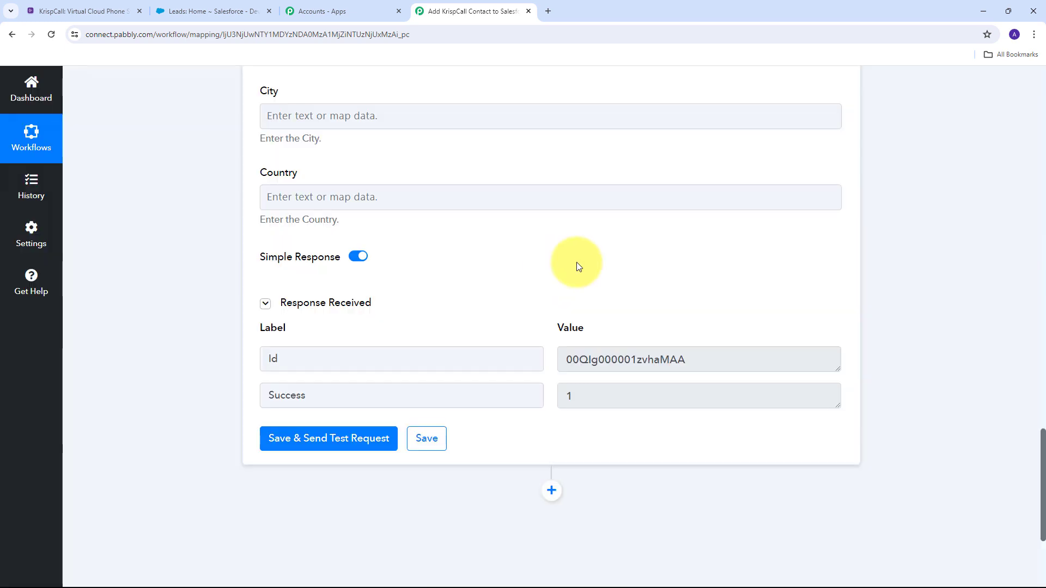
scroll(545, 289, "down", 1)
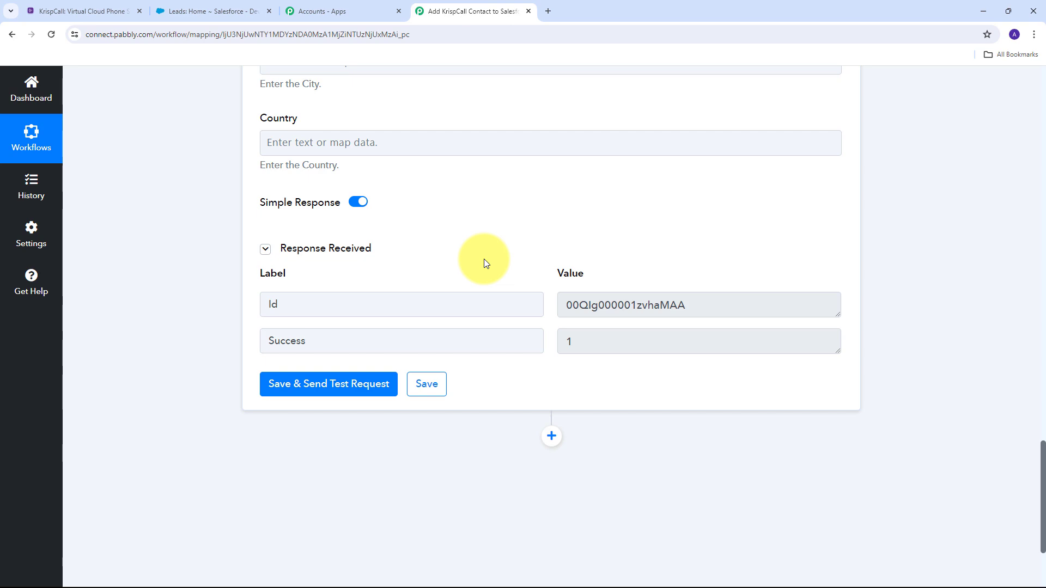
Open the newest lead from the Salesforce Leads list.
left_click(193, 7)
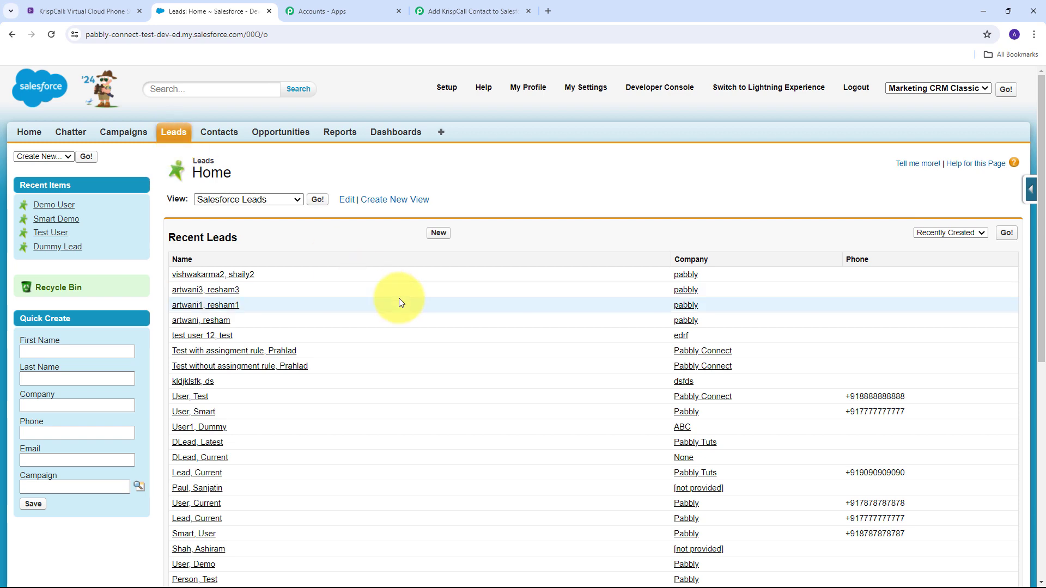
scroll(478, 277, "down", 3)
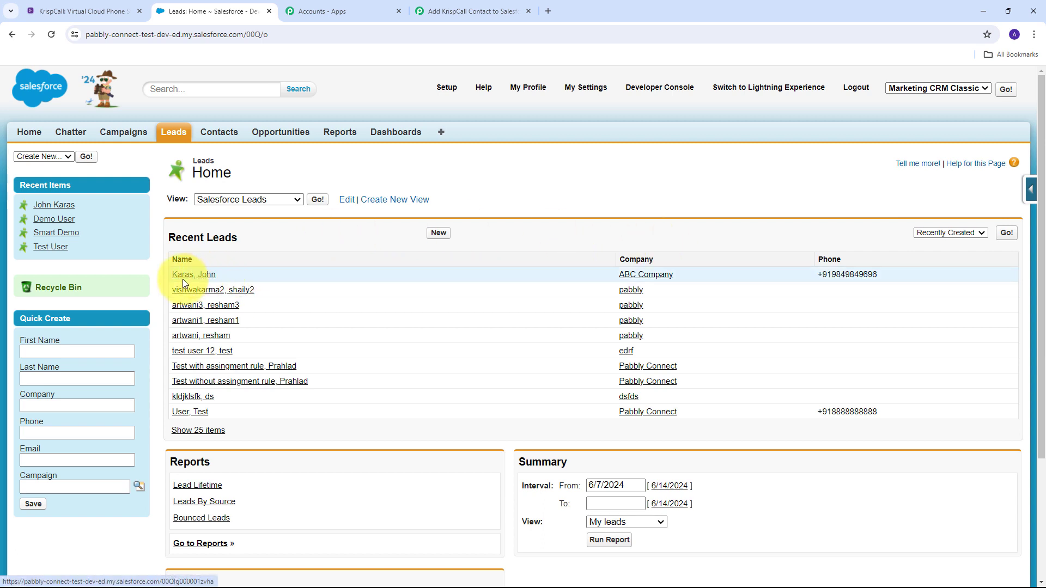
left_click(201, 279)
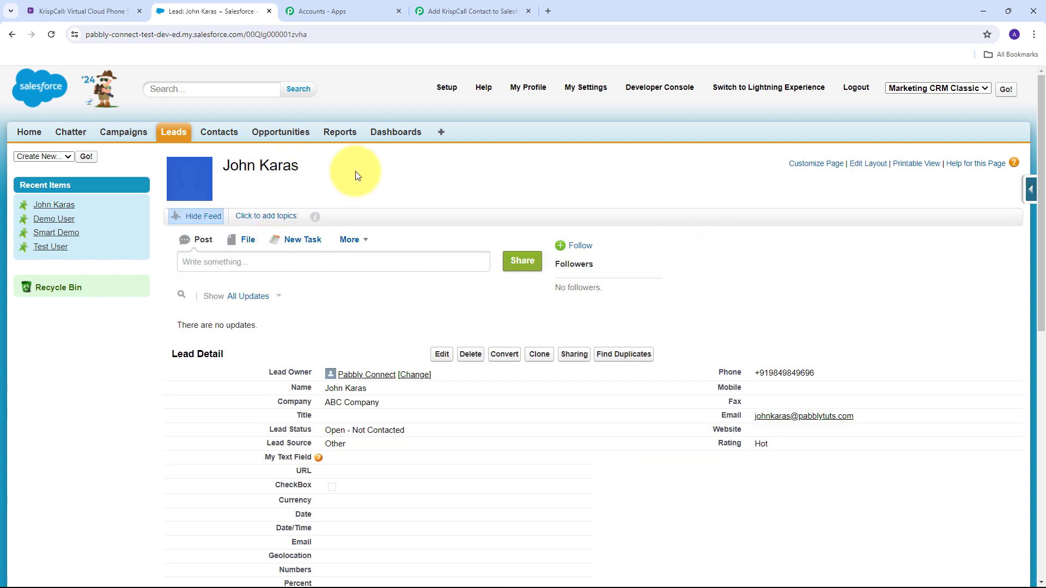
Verify the lead shows Company ABC Company plus the contact's phone and email, then return to KrispCall.
scroll(420, 158, "down", 2)
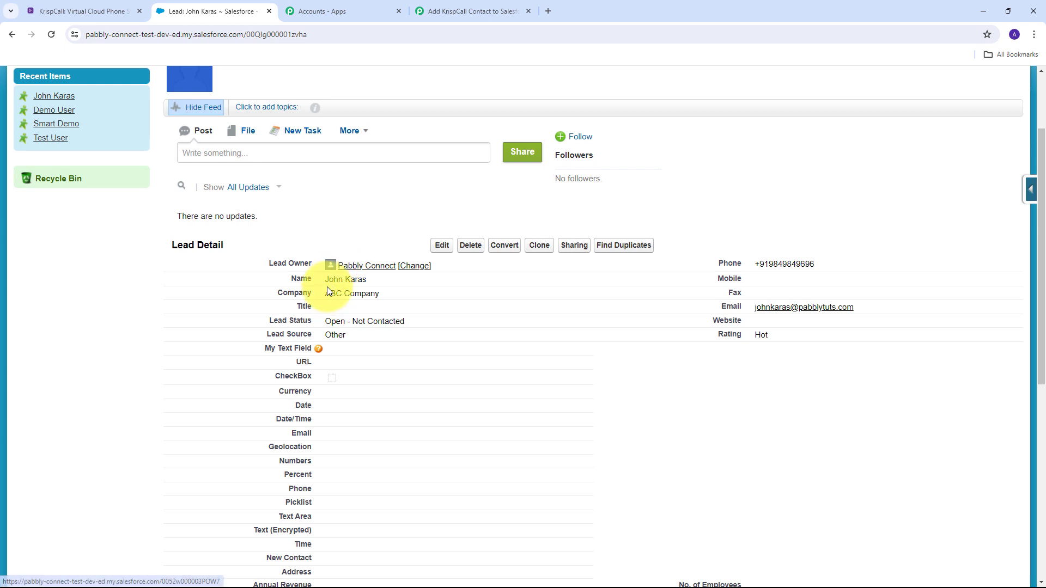
left_click_drag(326, 294, 420, 301)
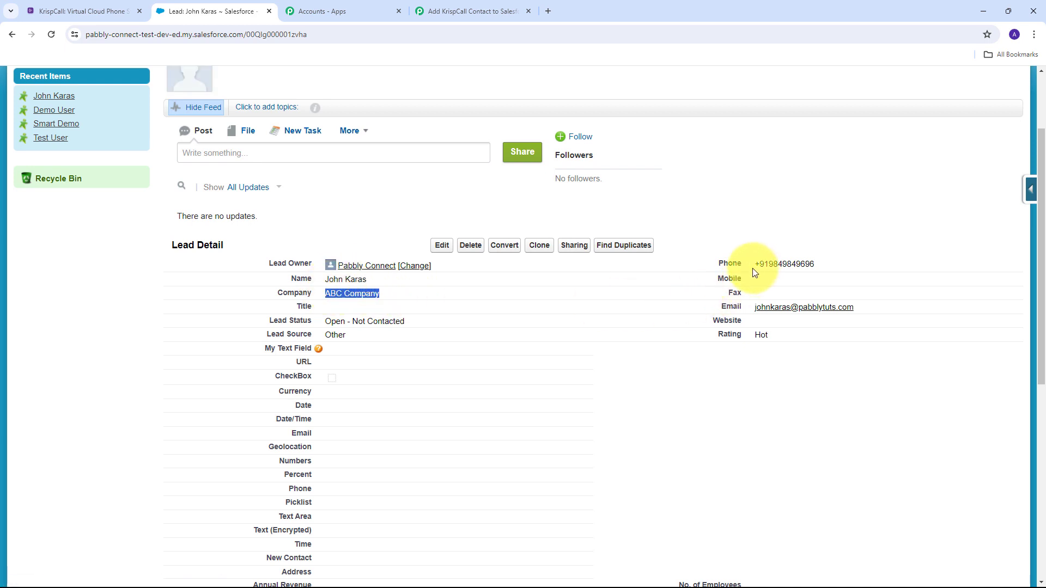
left_click_drag(754, 267, 860, 268)
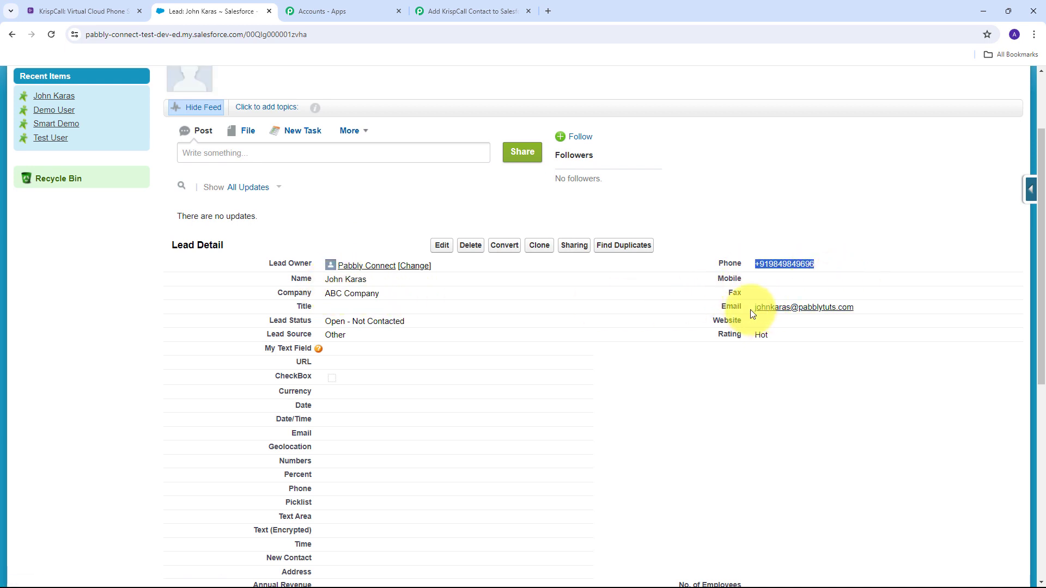
left_click_drag(754, 310, 880, 312)
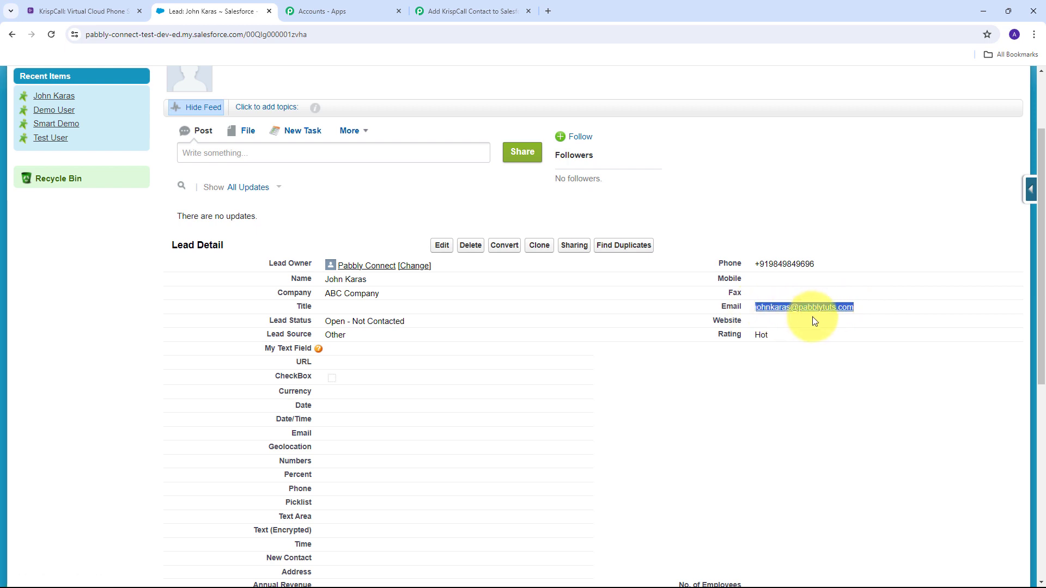
scroll(414, 312, "up", 2)
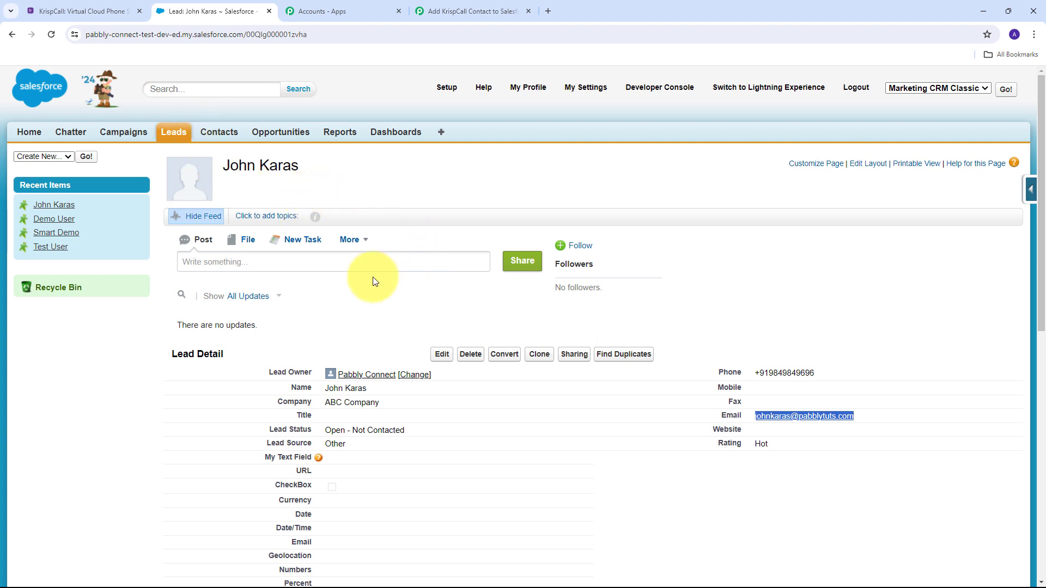
left_click(48, 8)
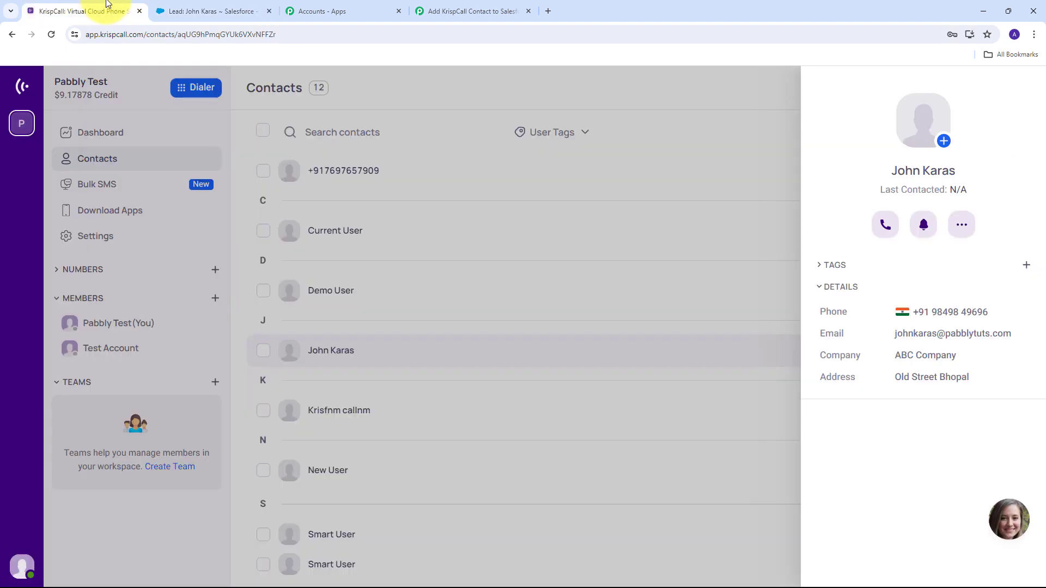
Close the KrispCall contact details panel to show the full list of 12 contacts.
left_click(256, 10)
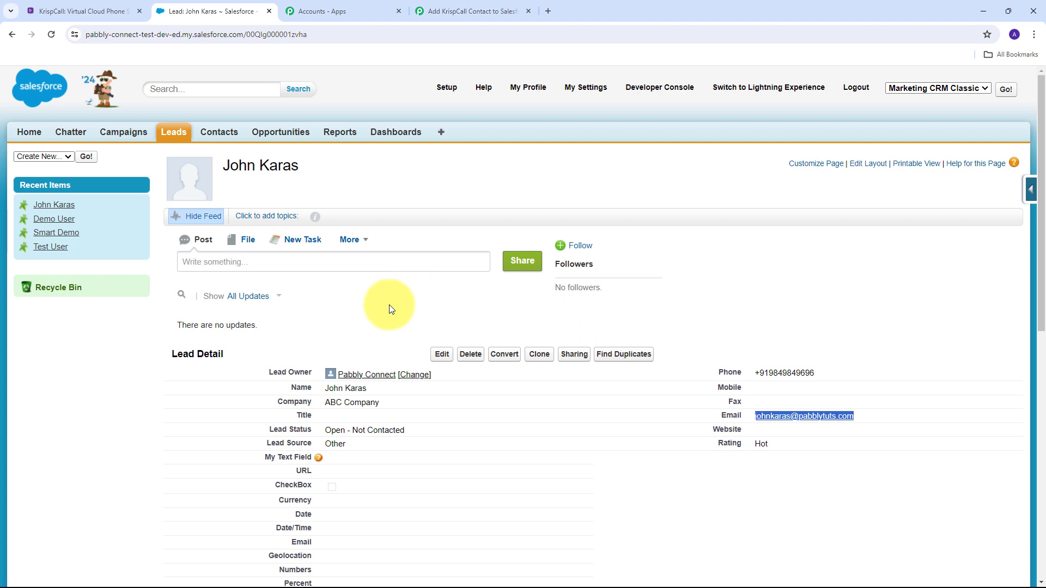
left_click(89, 16)
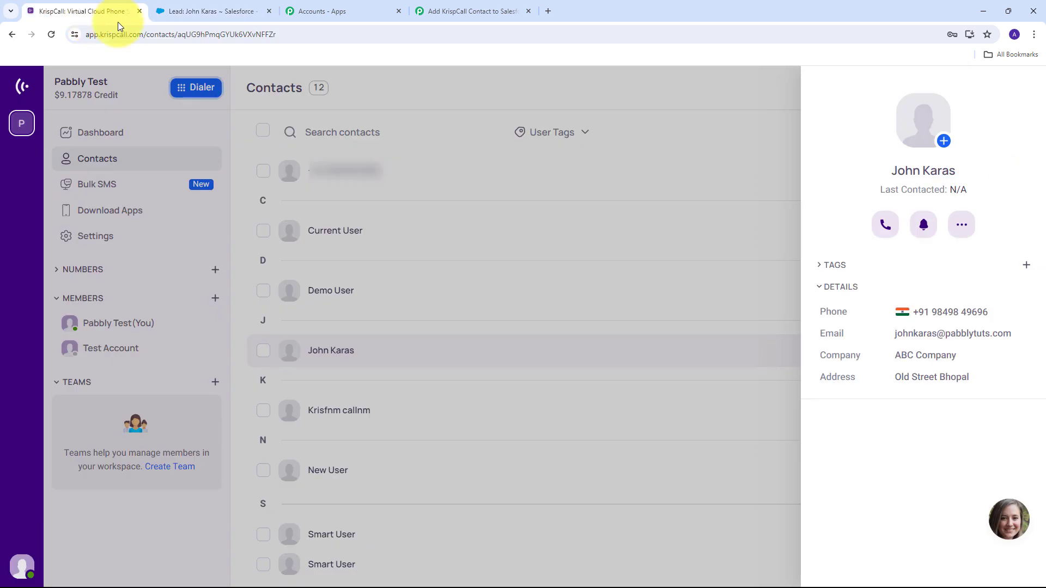
left_click(666, 132)
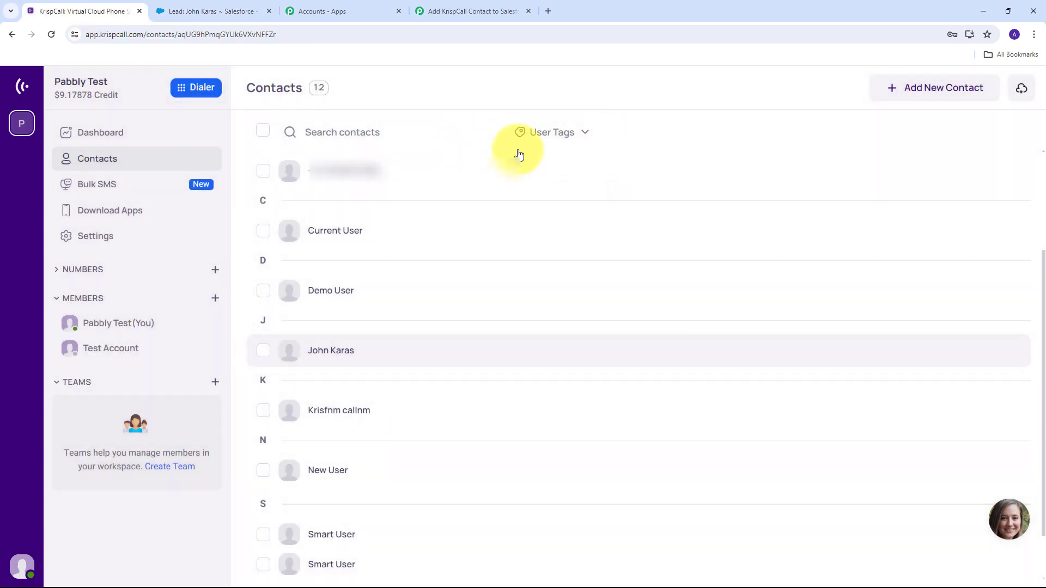
Start a new KrispCall contact with the pasted name and an India +91 phone number.
left_click(929, 91)
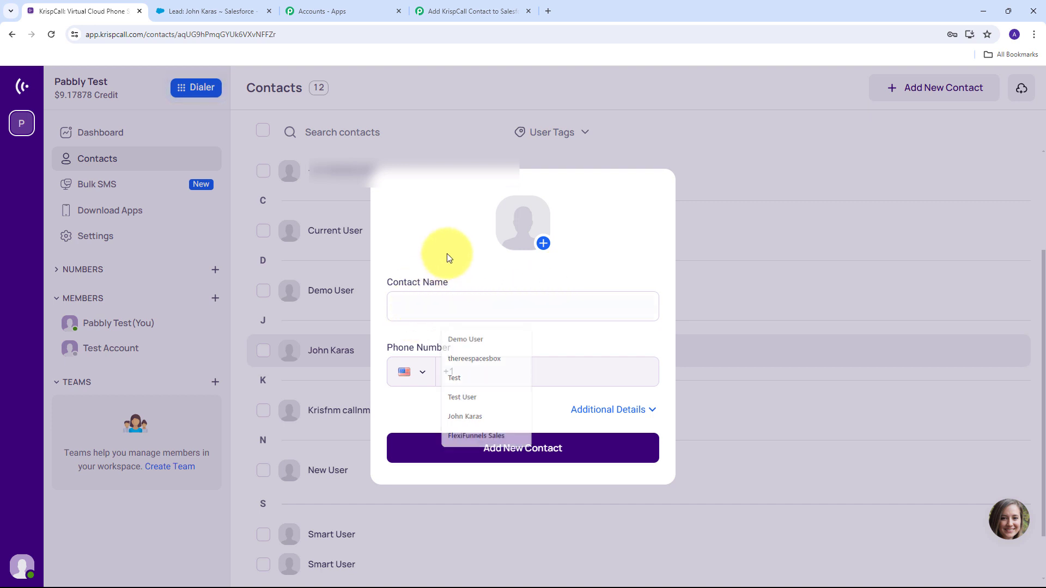
left_click(426, 307)
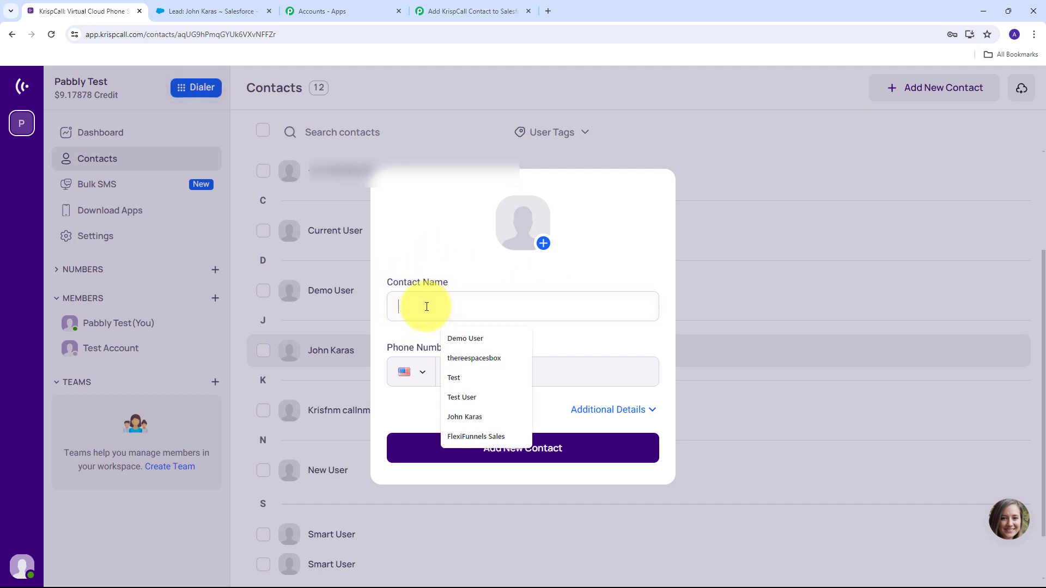
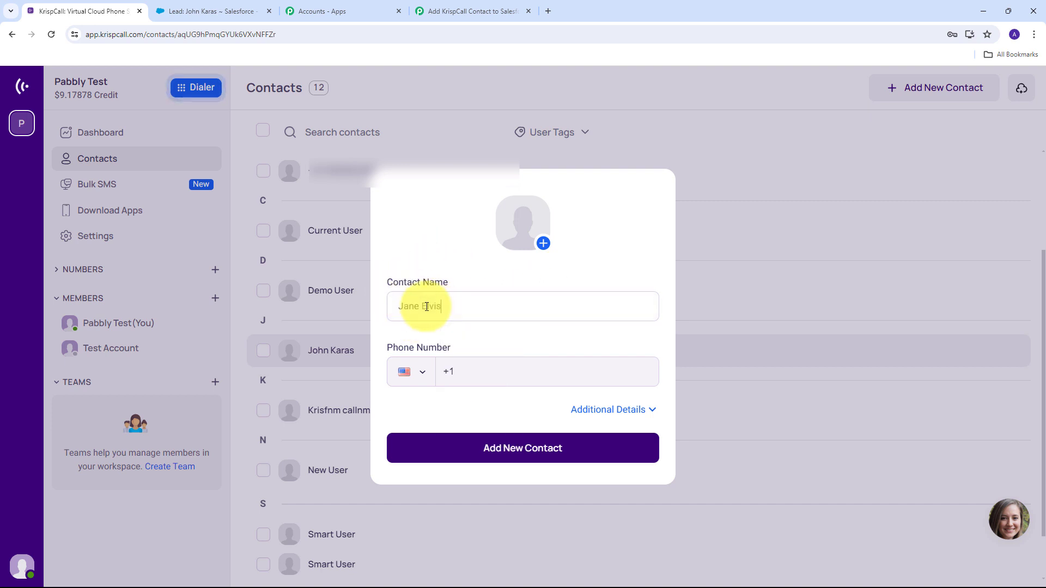
left_click(421, 376)
scroll(458, 456, "up", 14)
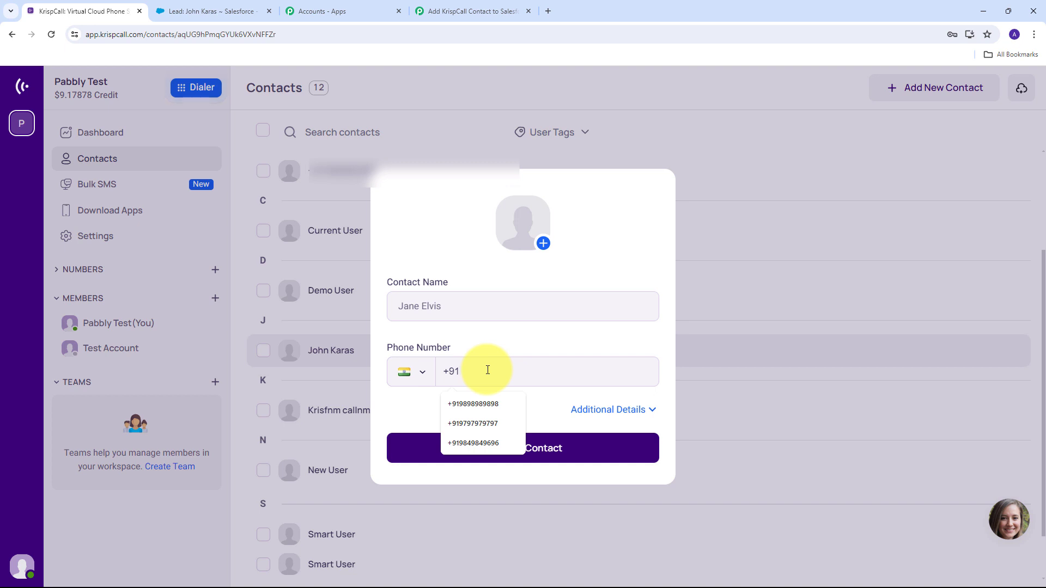
key("ctrl+v")
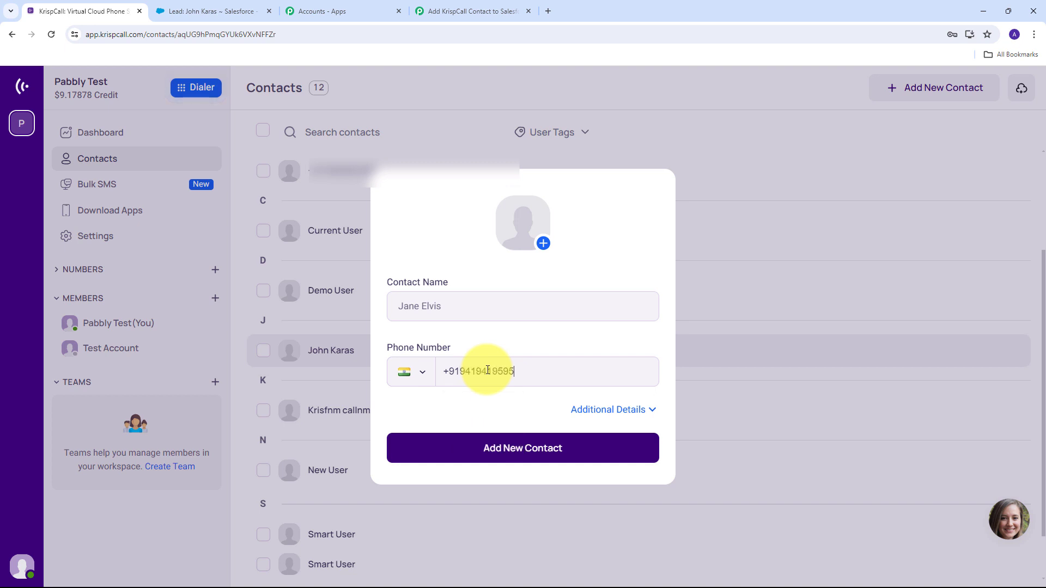
Add the email, company PabCon and suggested street address with city, then save the contact.
left_click(586, 417)
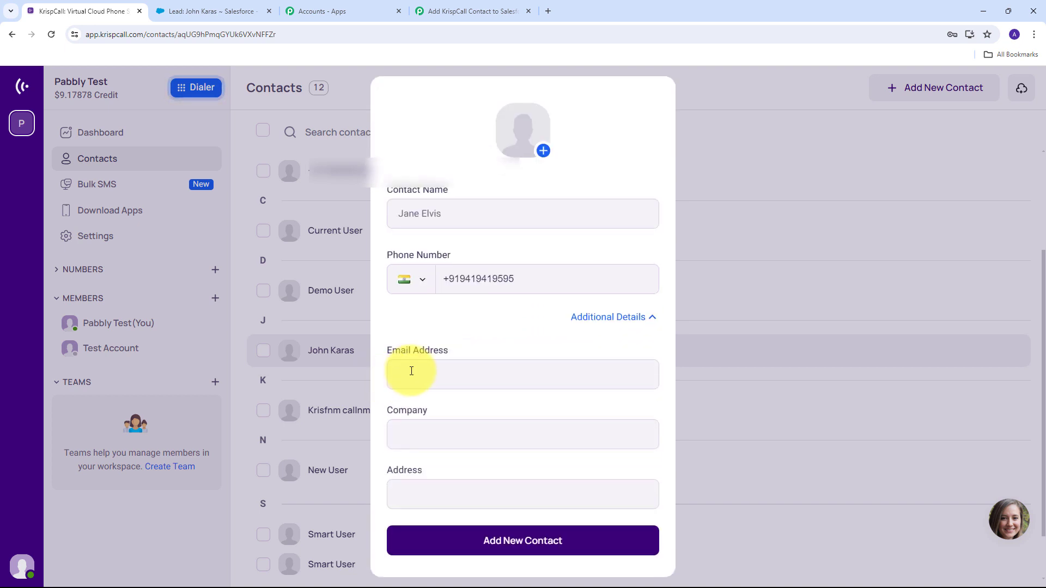
left_click(423, 375)
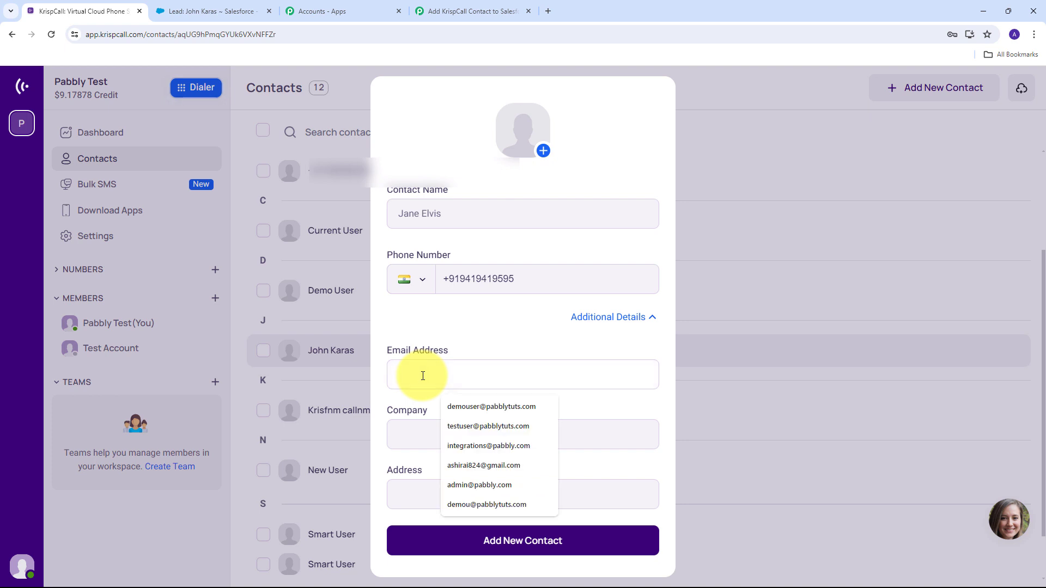
key("ctrl+v")
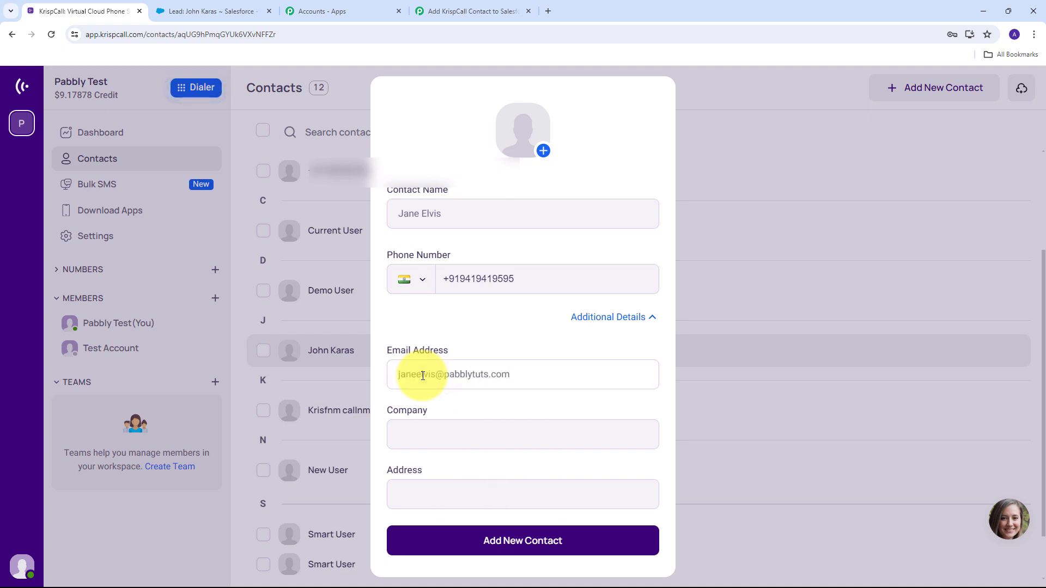
key("Tab")
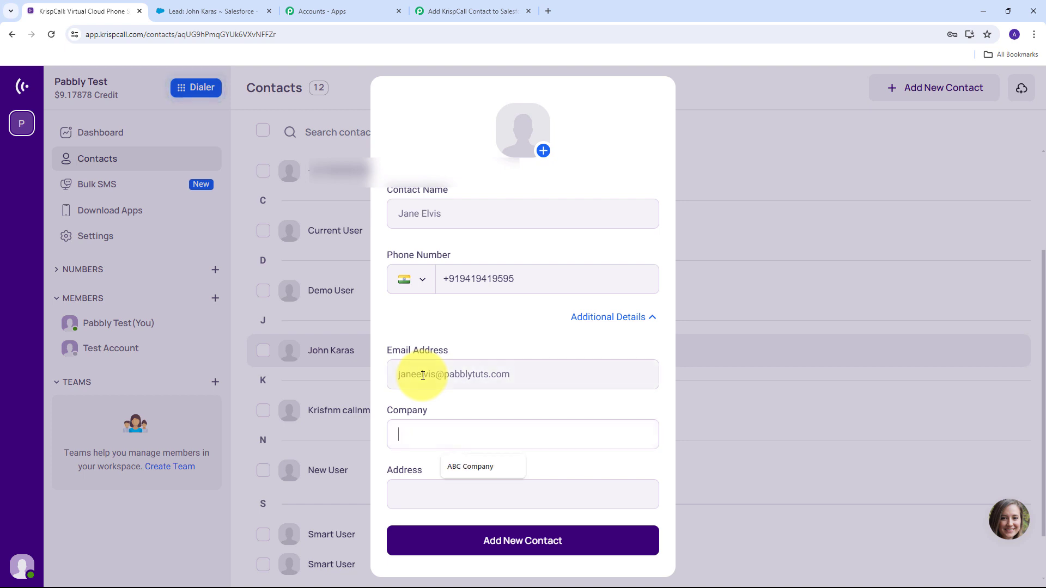
type("PabCon")
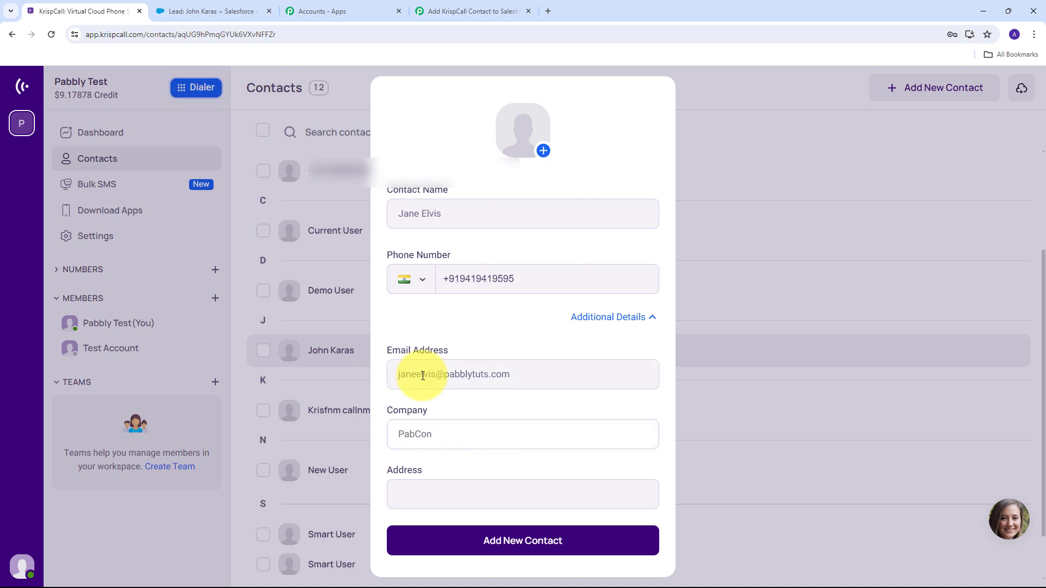
key("Tab")
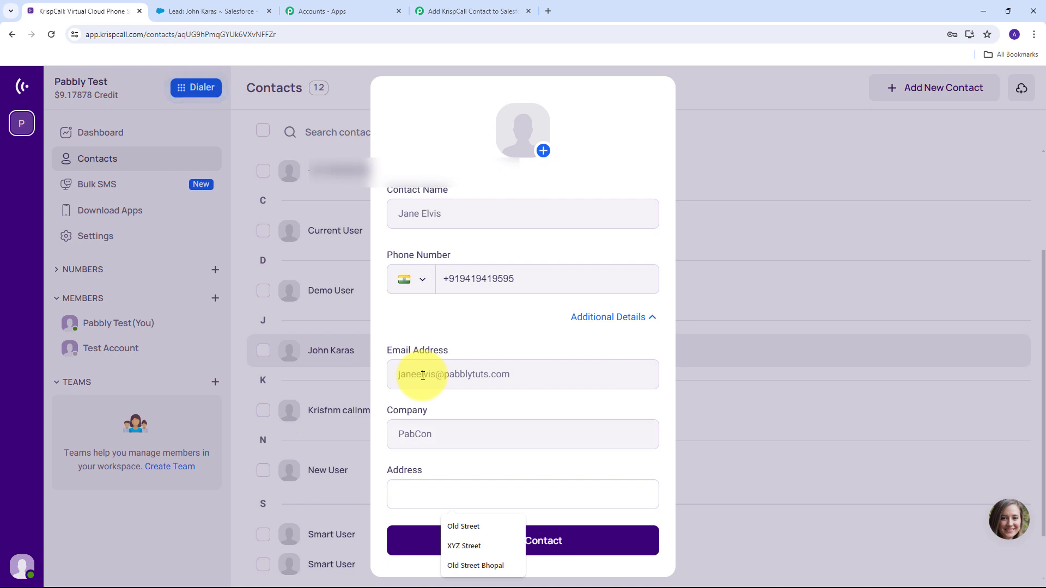
key("Down")
key("Down")
key("Return")
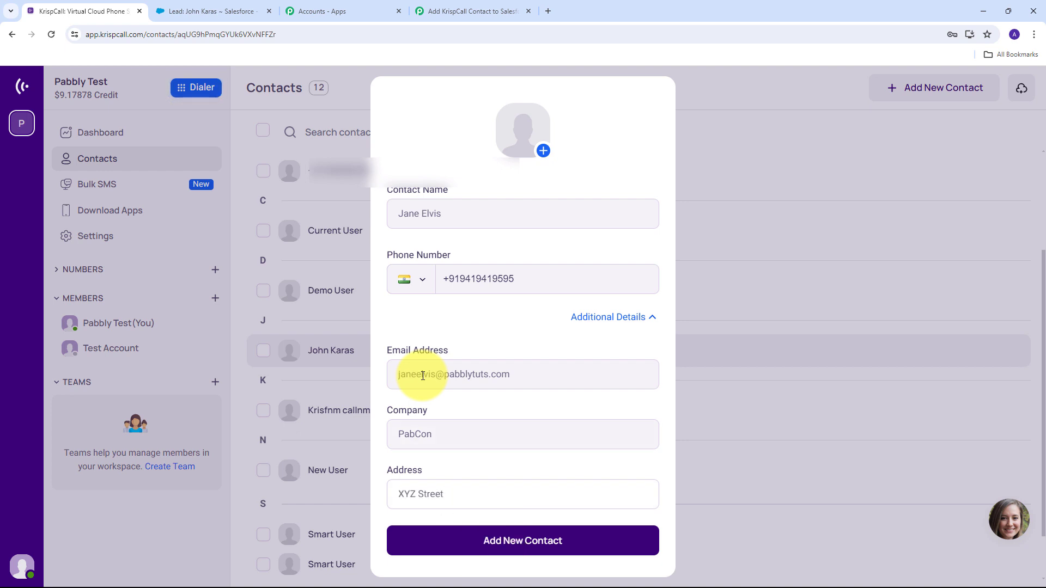
type("Indore")
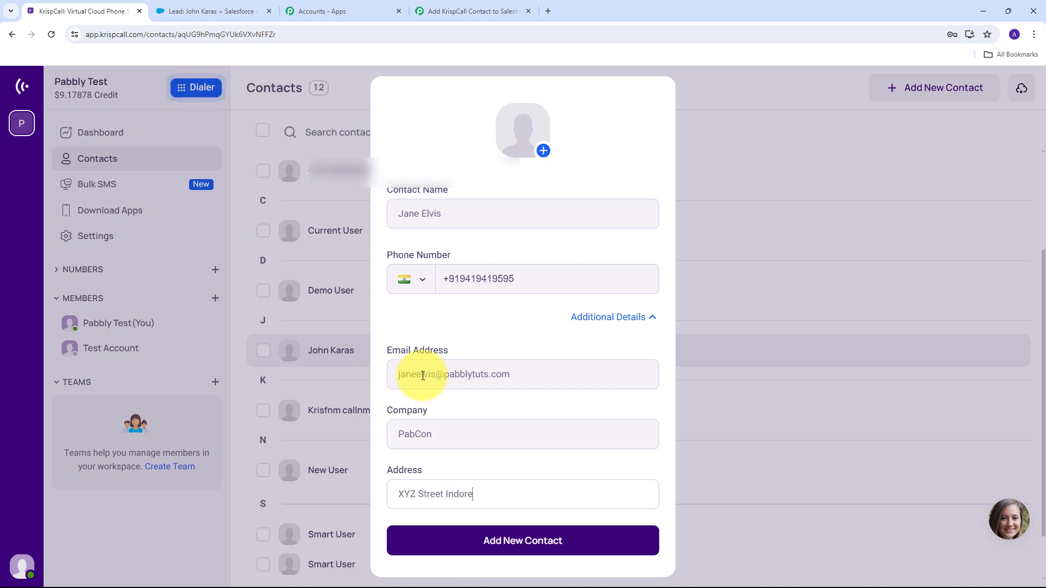
left_click(521, 540)
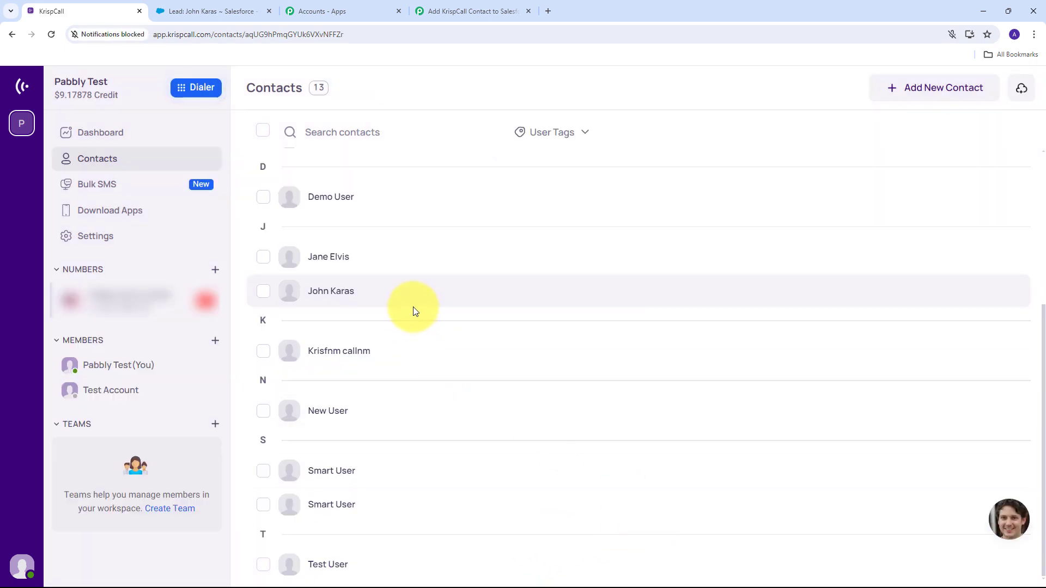
View the new contact's details in KrispCall, then return to the Salesforce lead page.
left_click(329, 262)
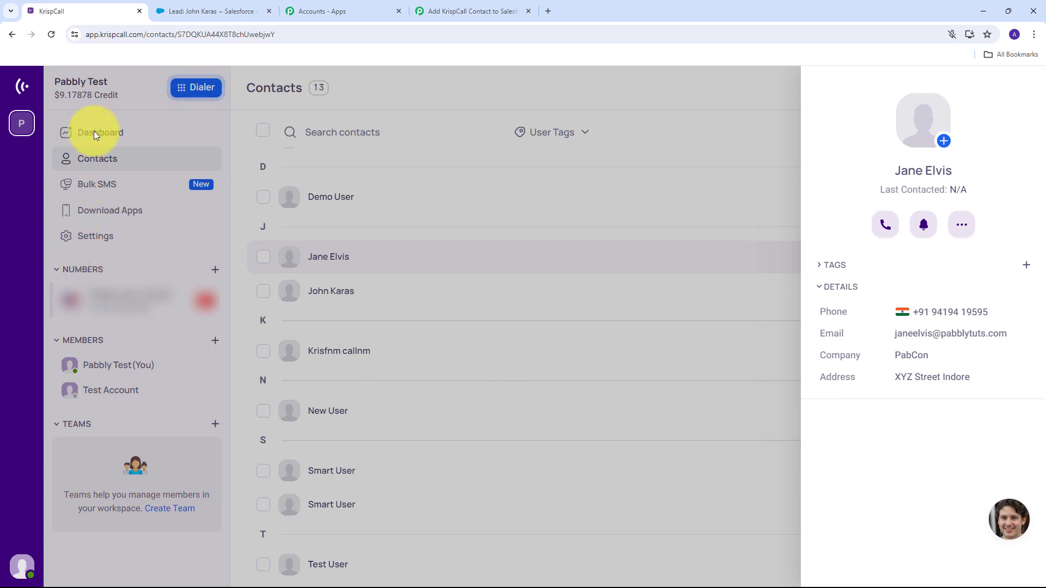
left_click(205, 11)
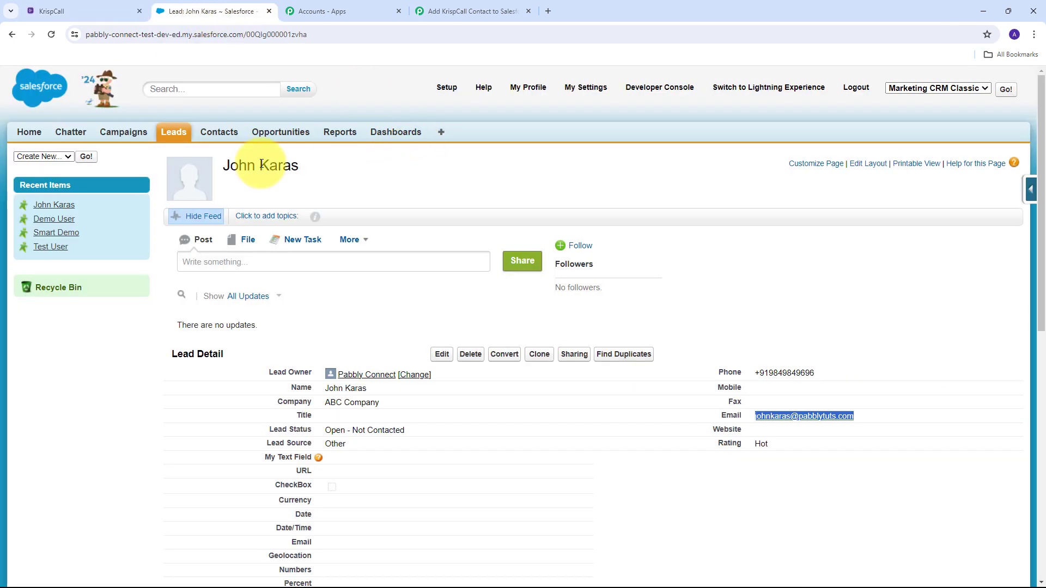
Go back to Leads home, reload, and open the newly created lead.
left_click(11, 36)
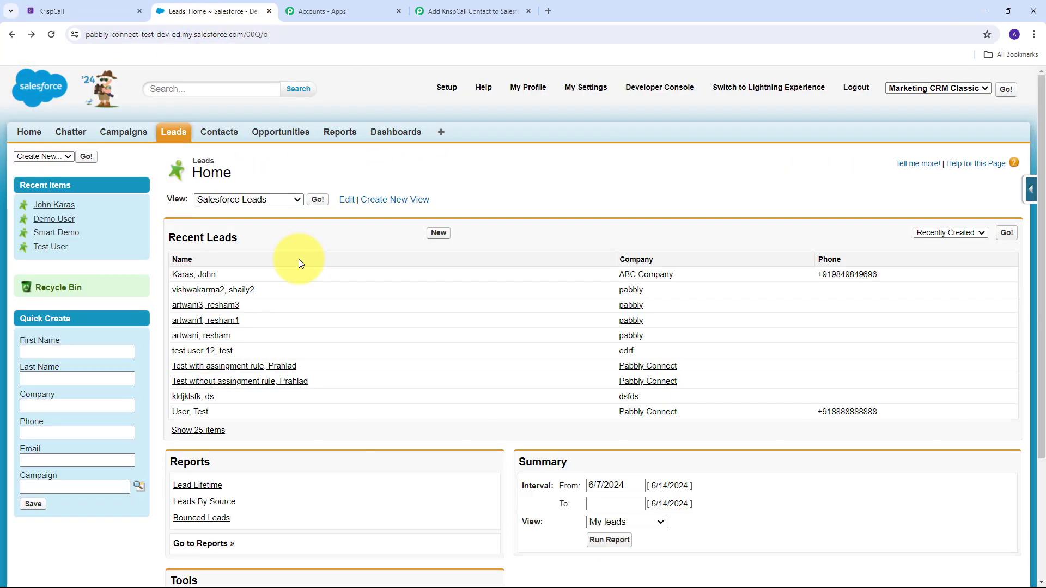
left_click(51, 34)
scroll(459, 523, "down", 1)
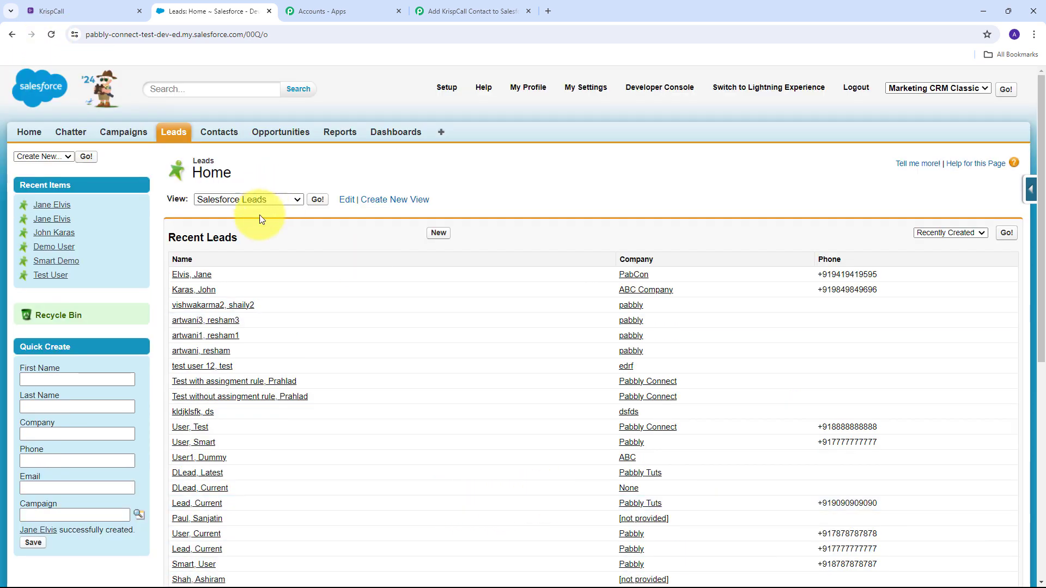
left_click(203, 277)
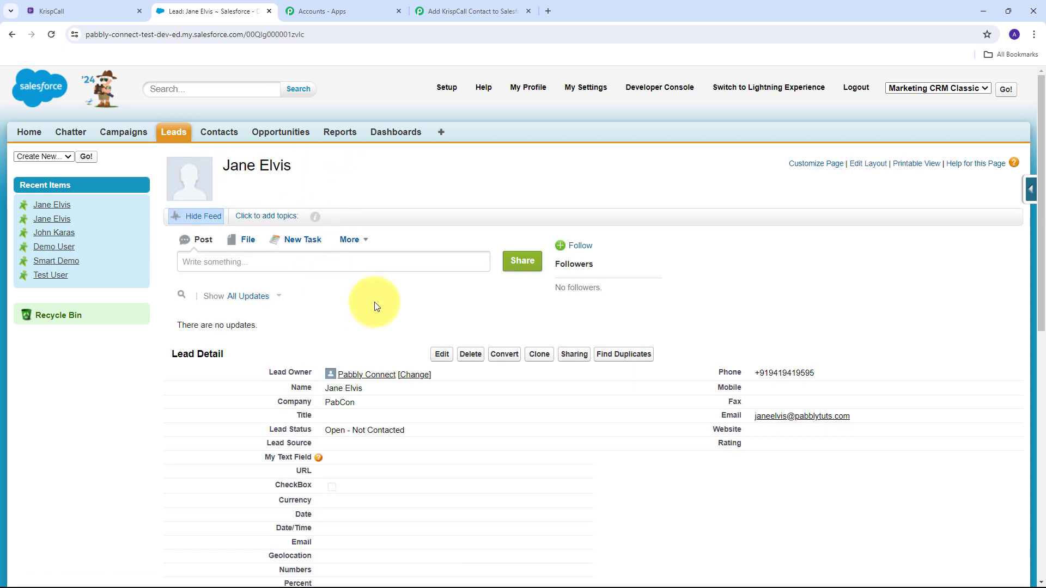
Confirm the lead shows Company PabCon with the contact's phone and email, then return to Pabbly.
scroll(385, 299, "down", 2)
scroll(384, 300, "up", 2)
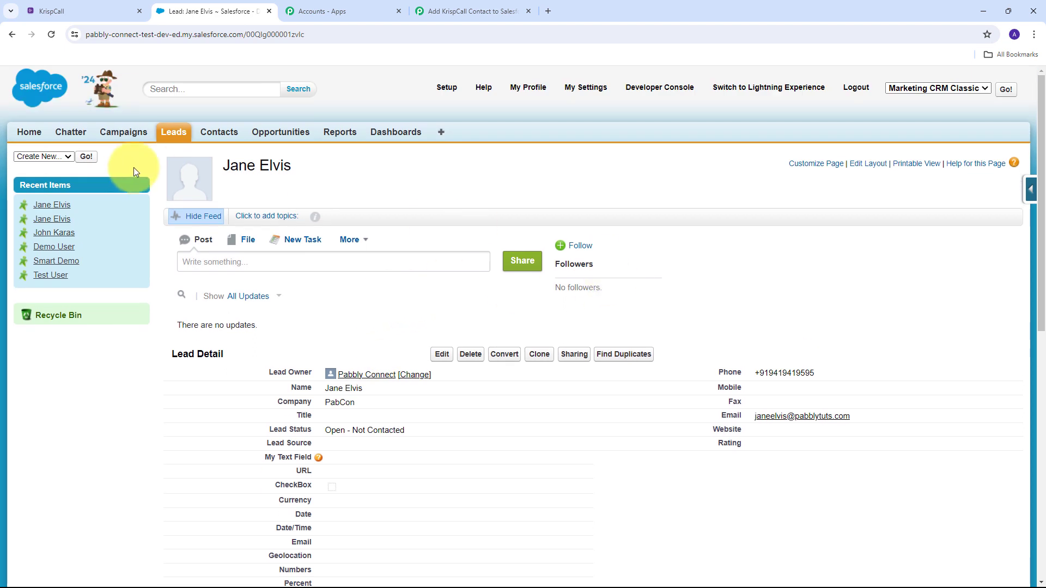
scroll(356, 312, "down", 2)
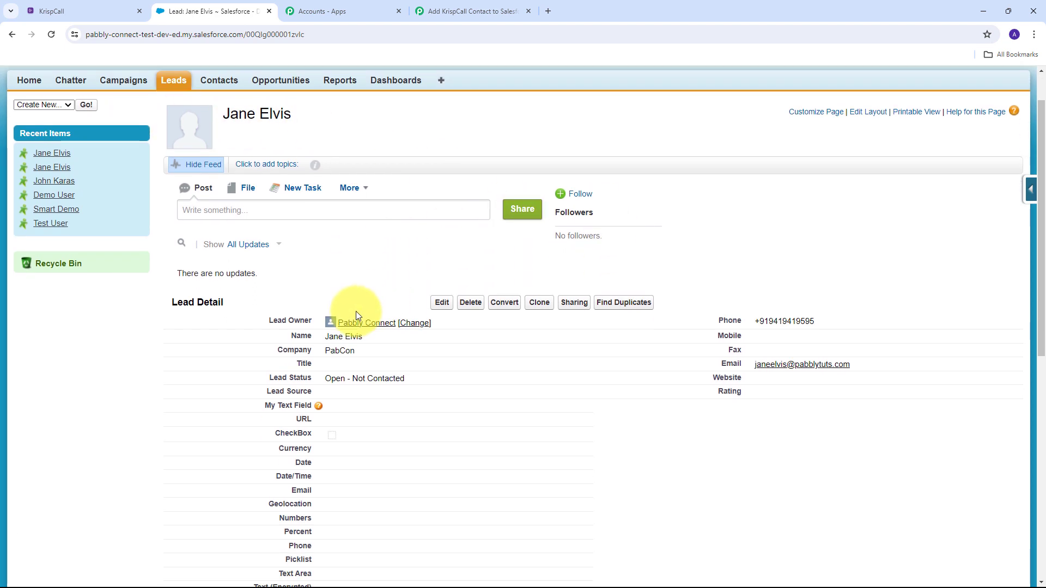
left_click_drag(322, 292, 381, 294)
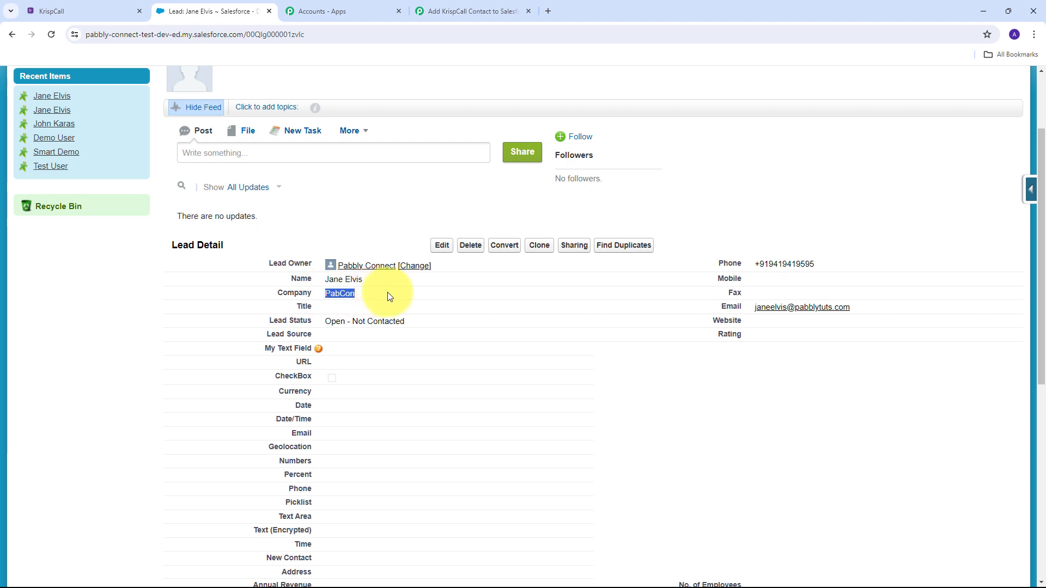
left_click_drag(754, 266, 905, 259)
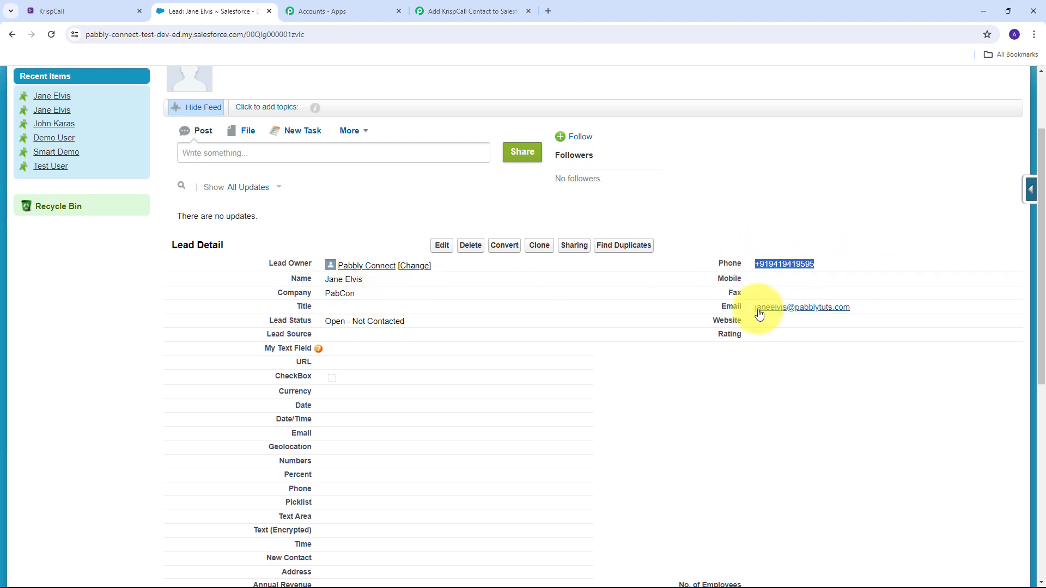
left_click_drag(755, 308, 946, 311)
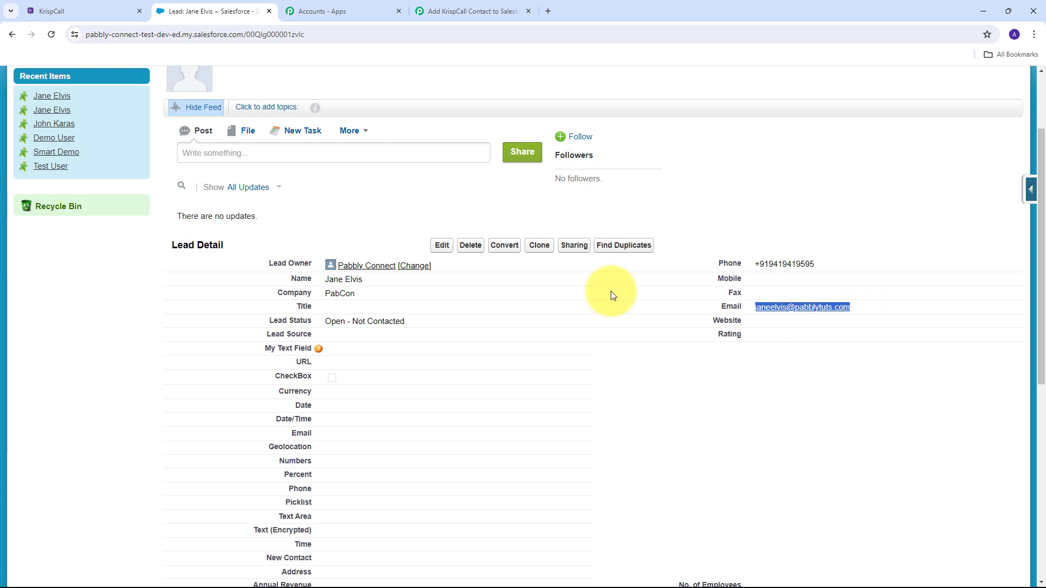
left_click(544, 322)
scroll(544, 322, "up", 2)
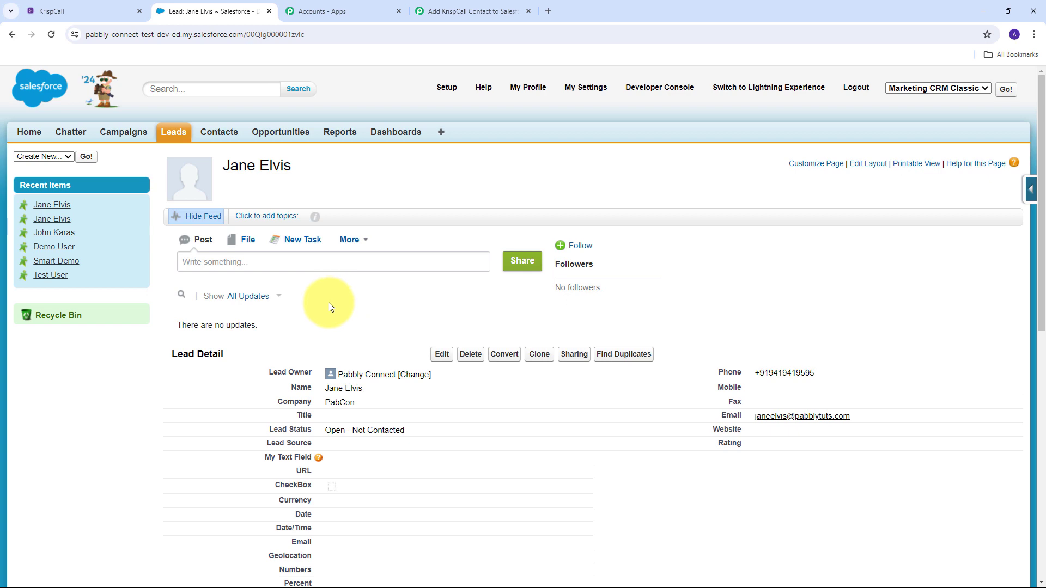
left_click(460, 7)
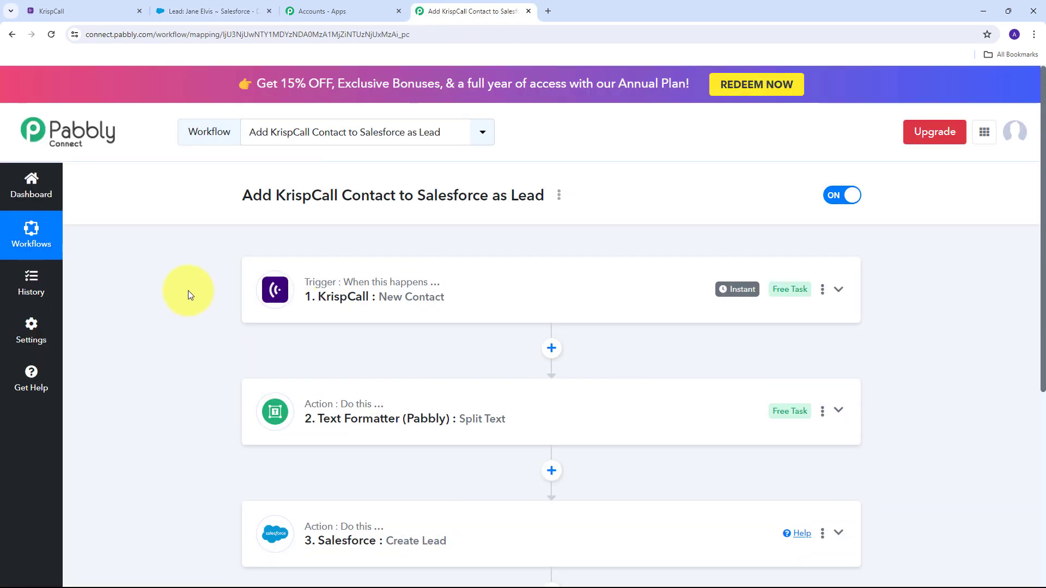
scroll(188, 290, "down", 1)
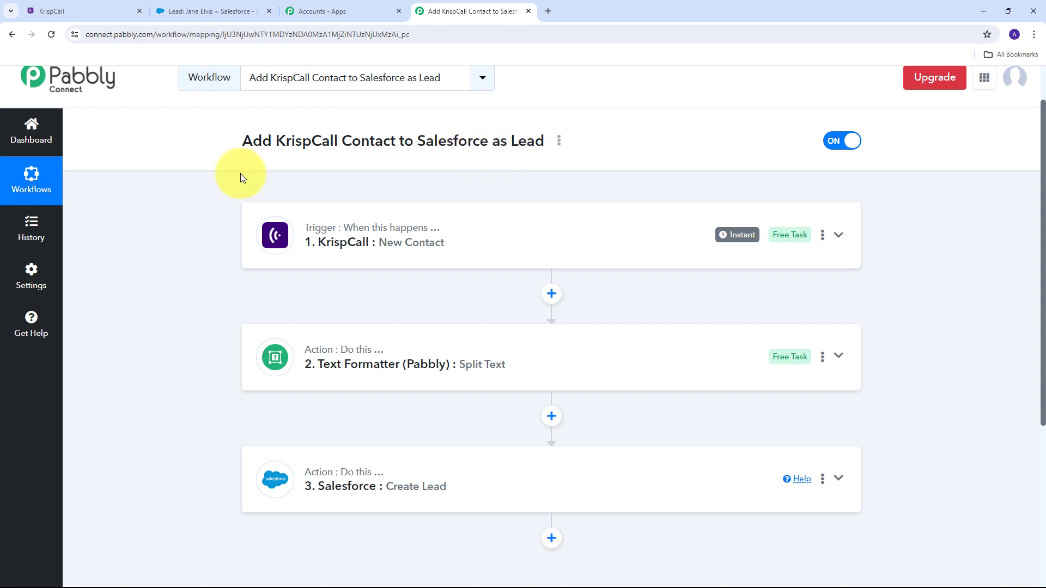
scroll(240, 173, "down", 1)
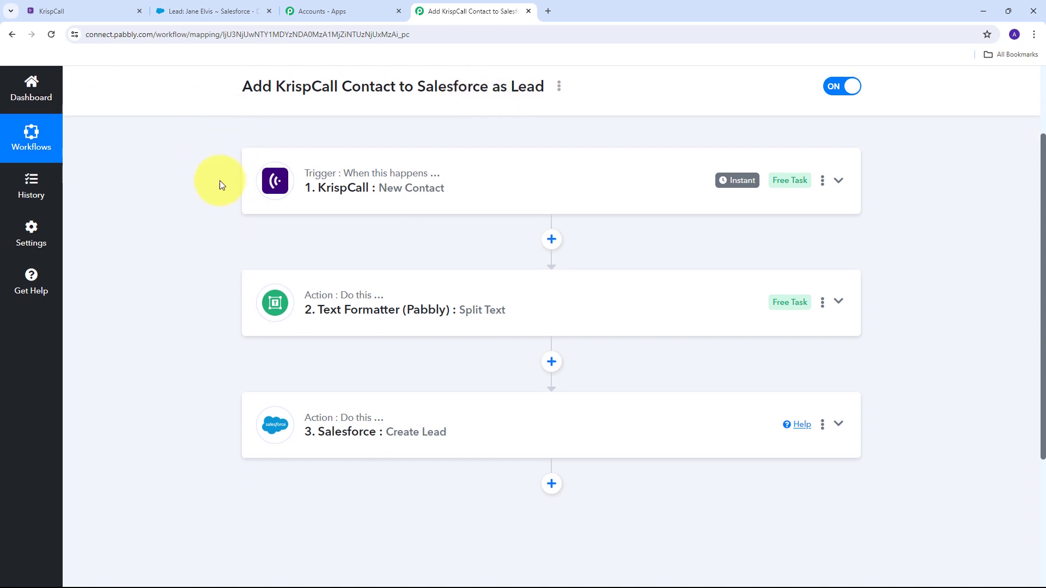
mouse_move(337, 180)
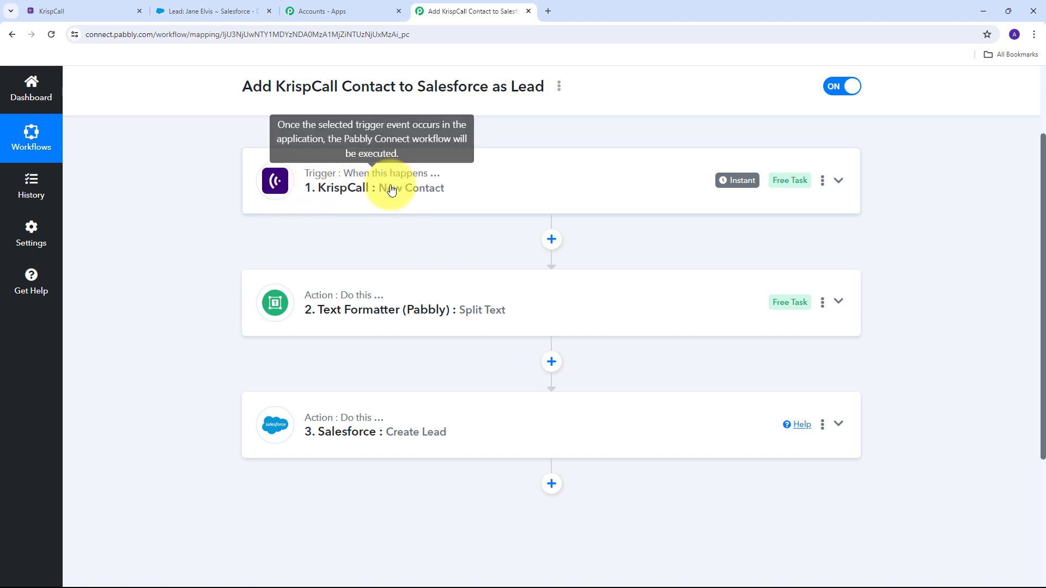
scroll(223, 180, "down", 1)
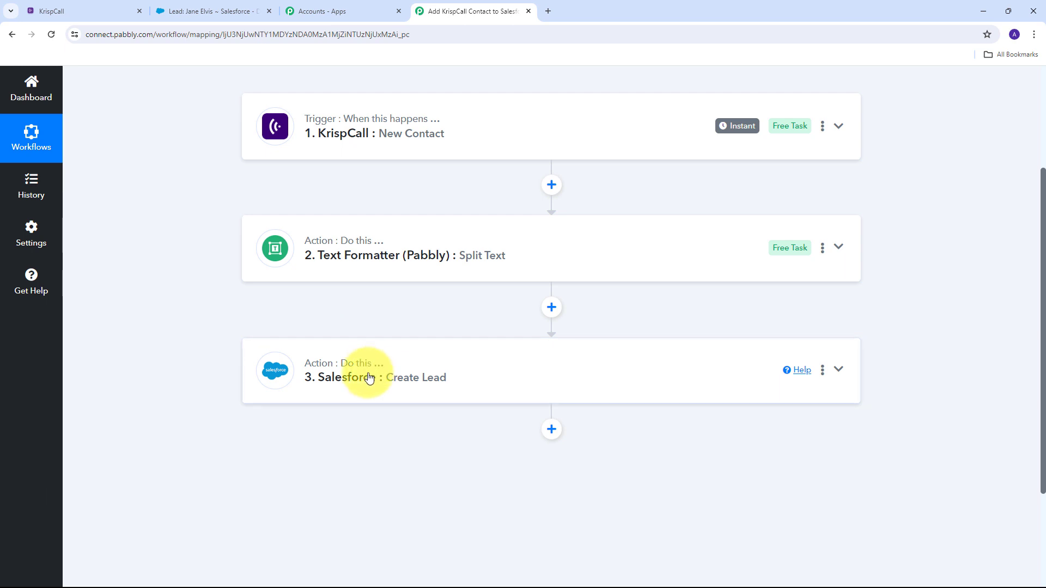
scroll(350, 359, "up", 3)
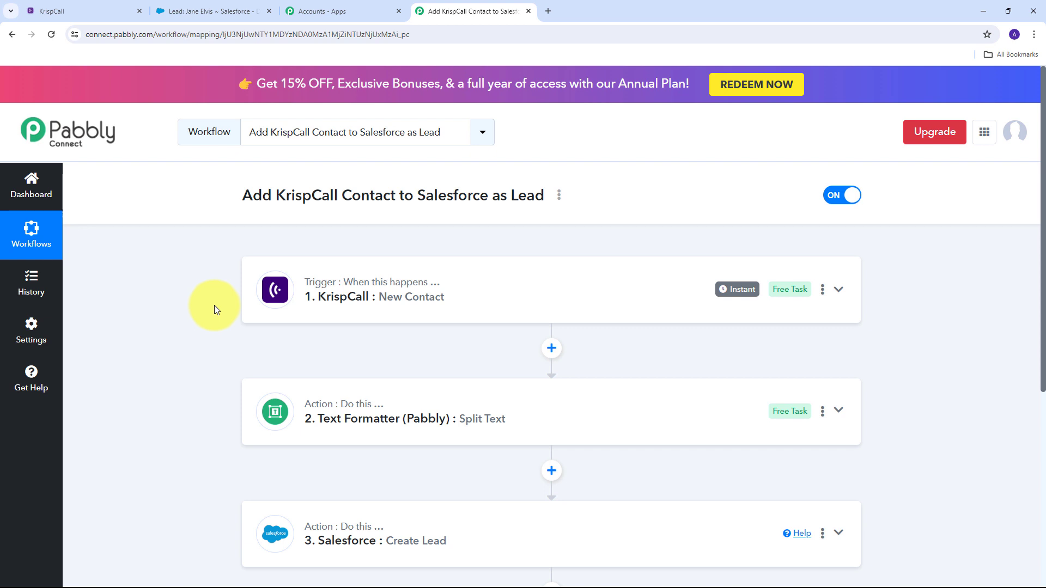
scroll(202, 263, "down", 1)
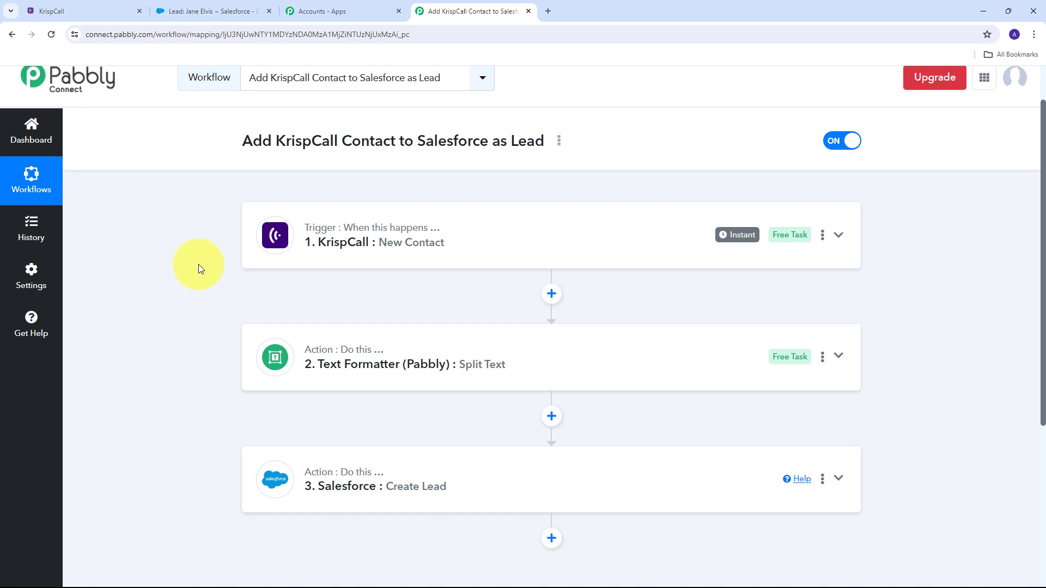
scroll(199, 264, "up", 1)
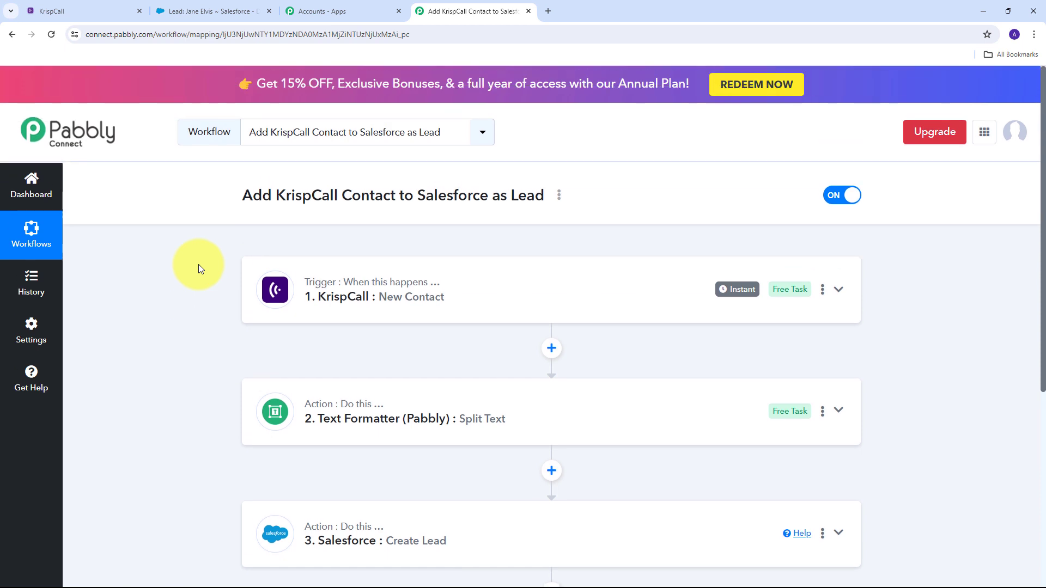